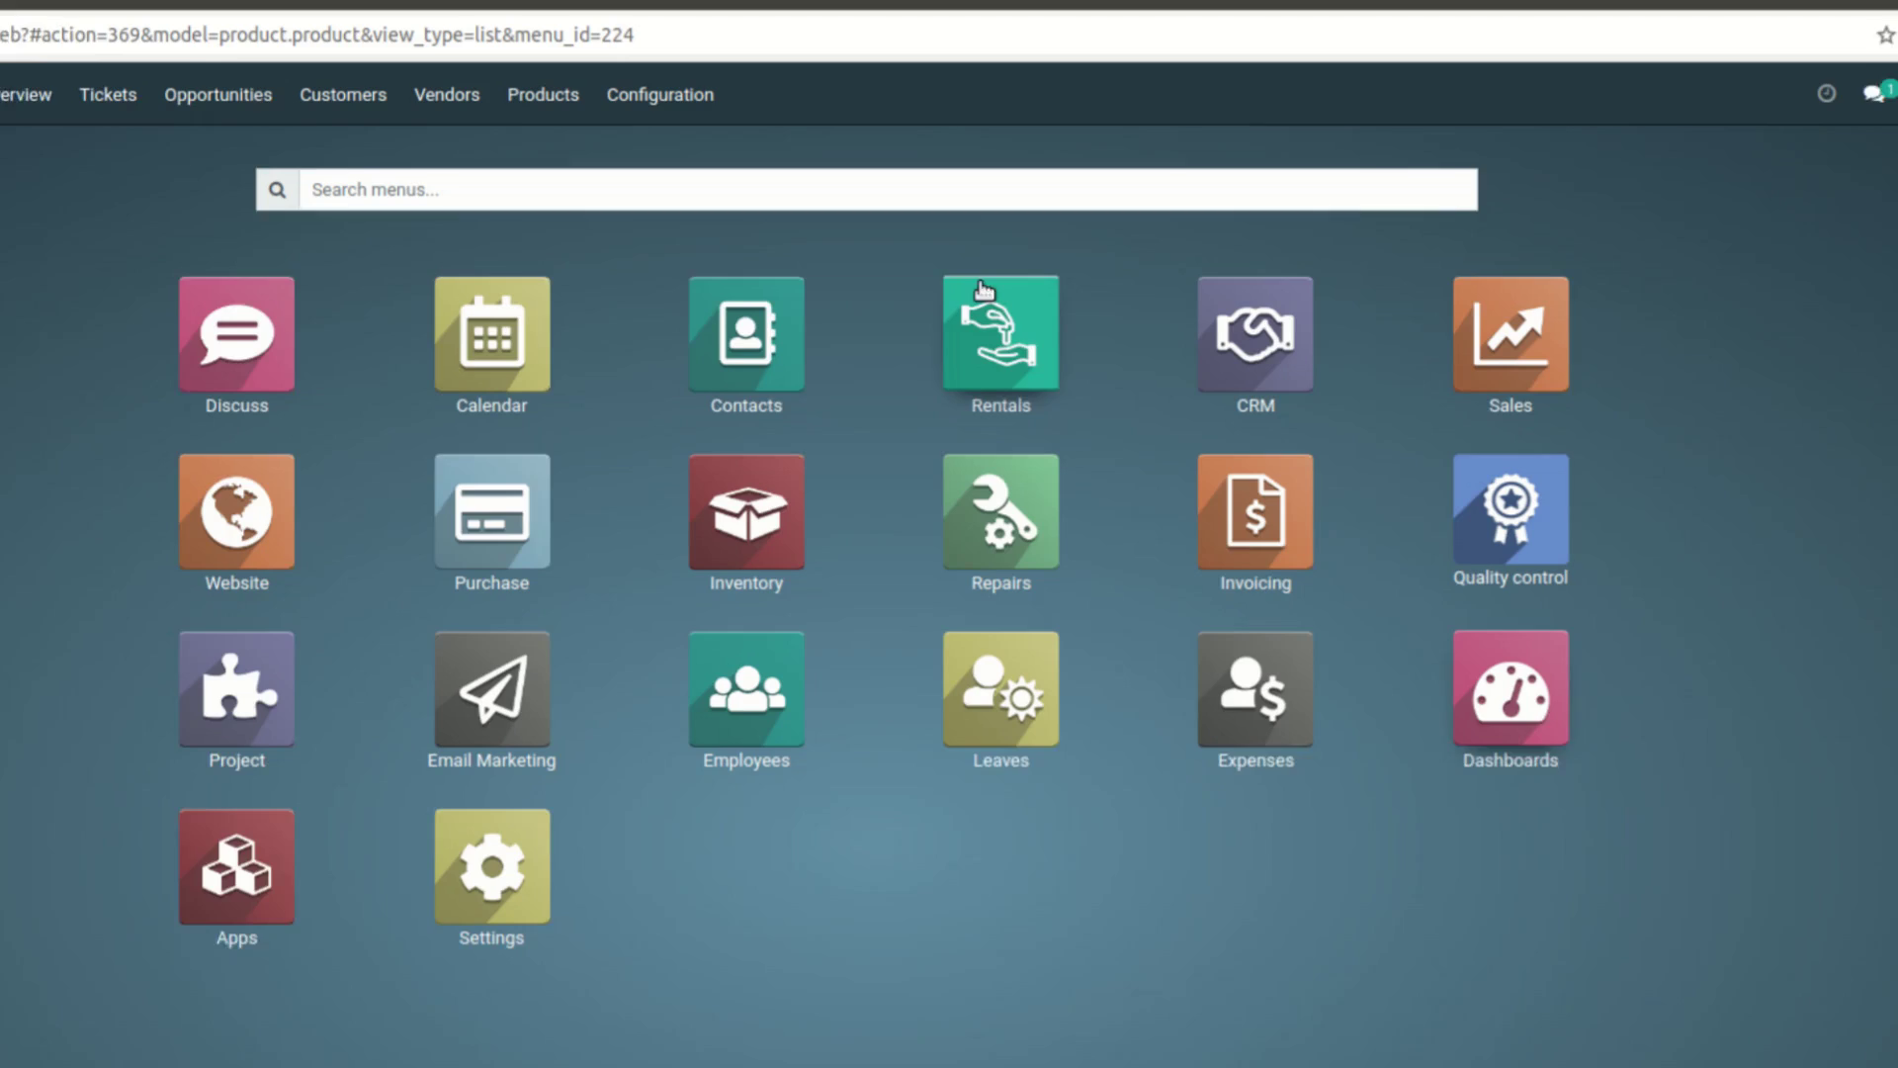
# - Open the rental product variants list in Rentals and remove the Can be rented filter
pyautogui.click(984, 290)
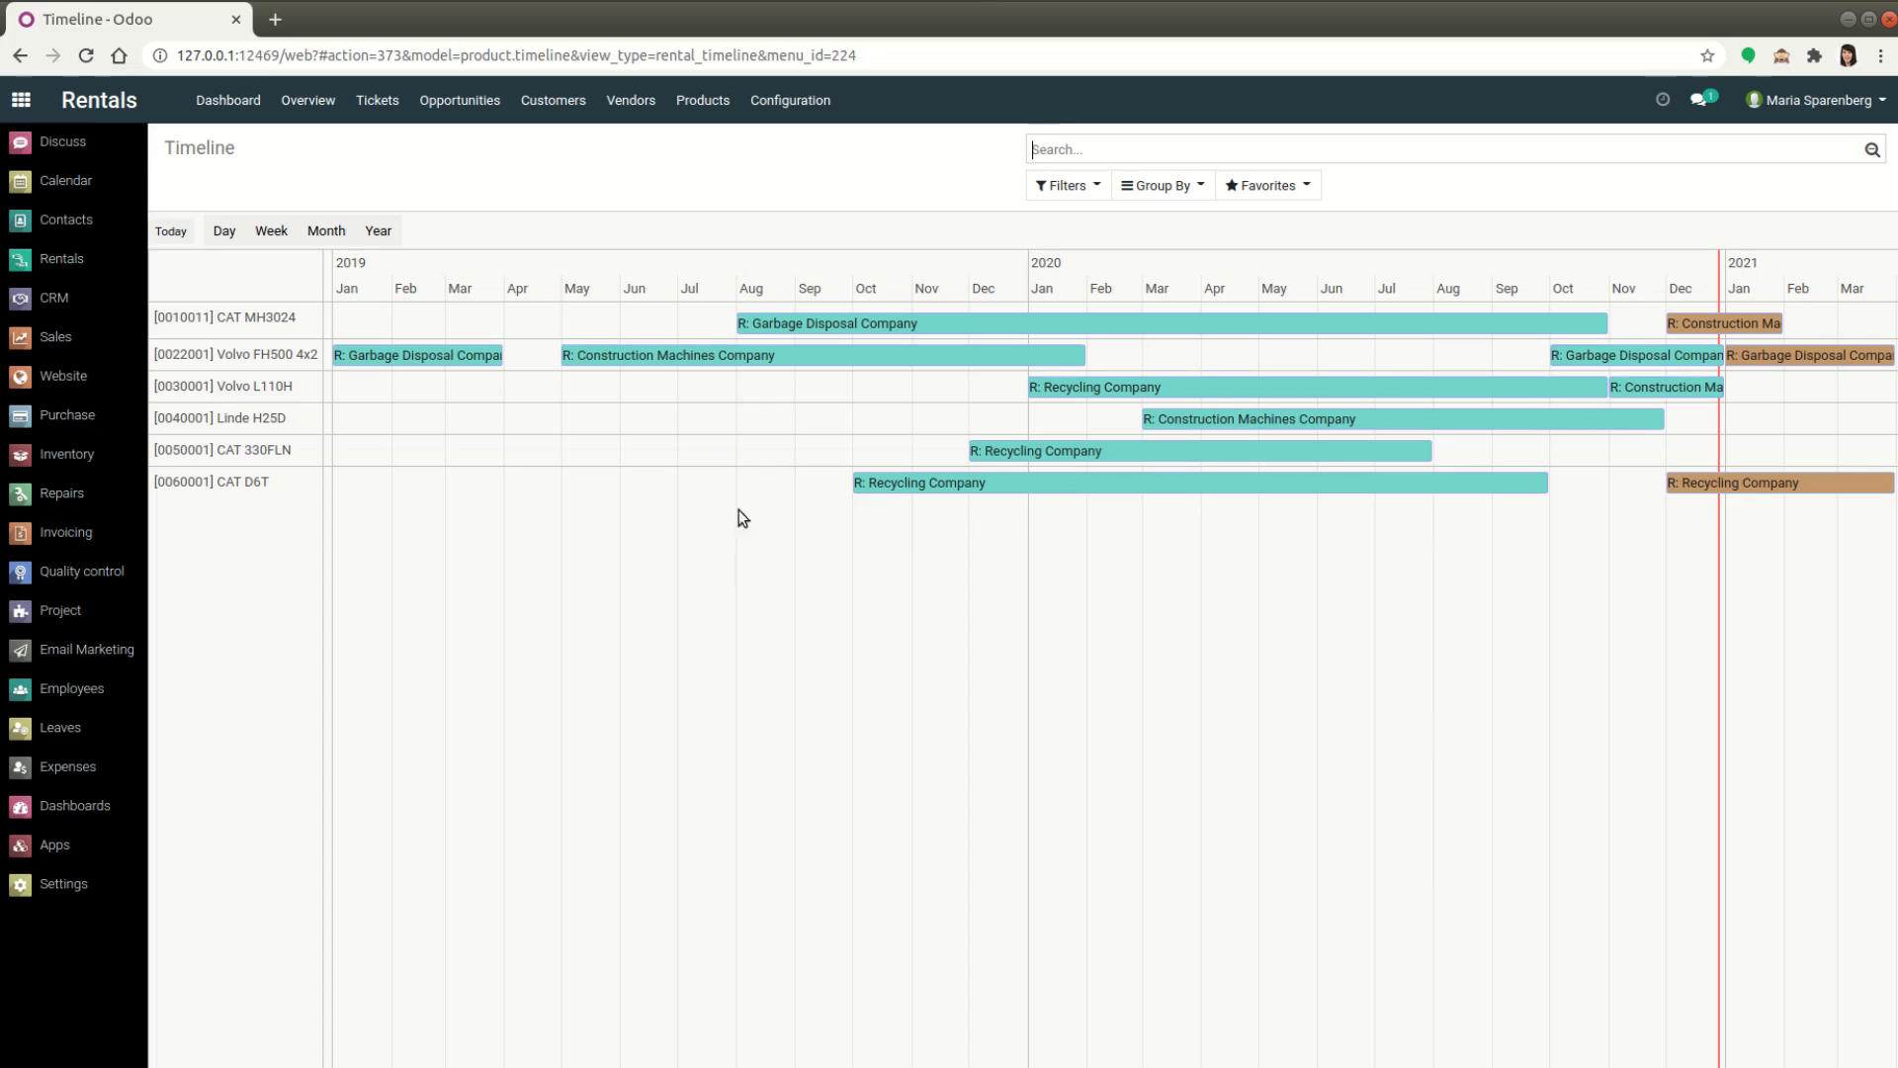
pyautogui.click(710, 100)
pyautogui.click(803, 146)
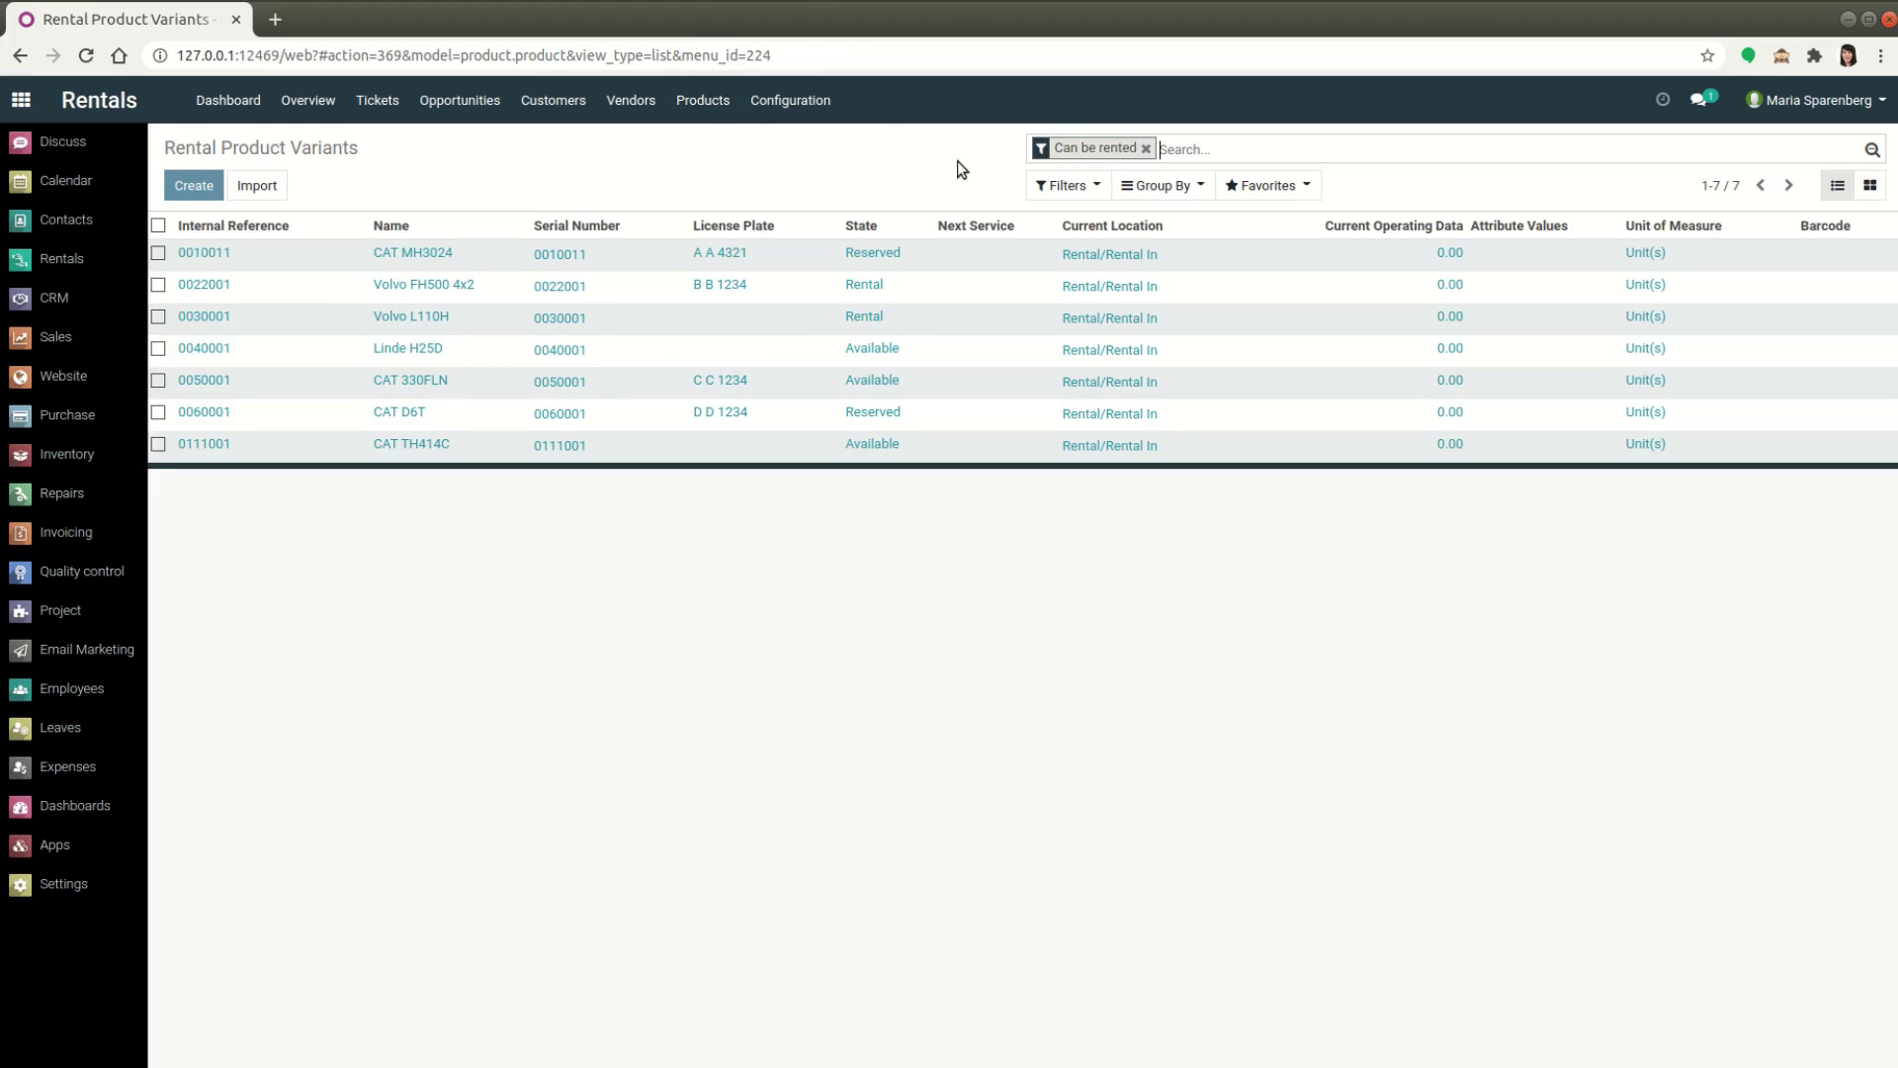
pyautogui.click(1146, 148)
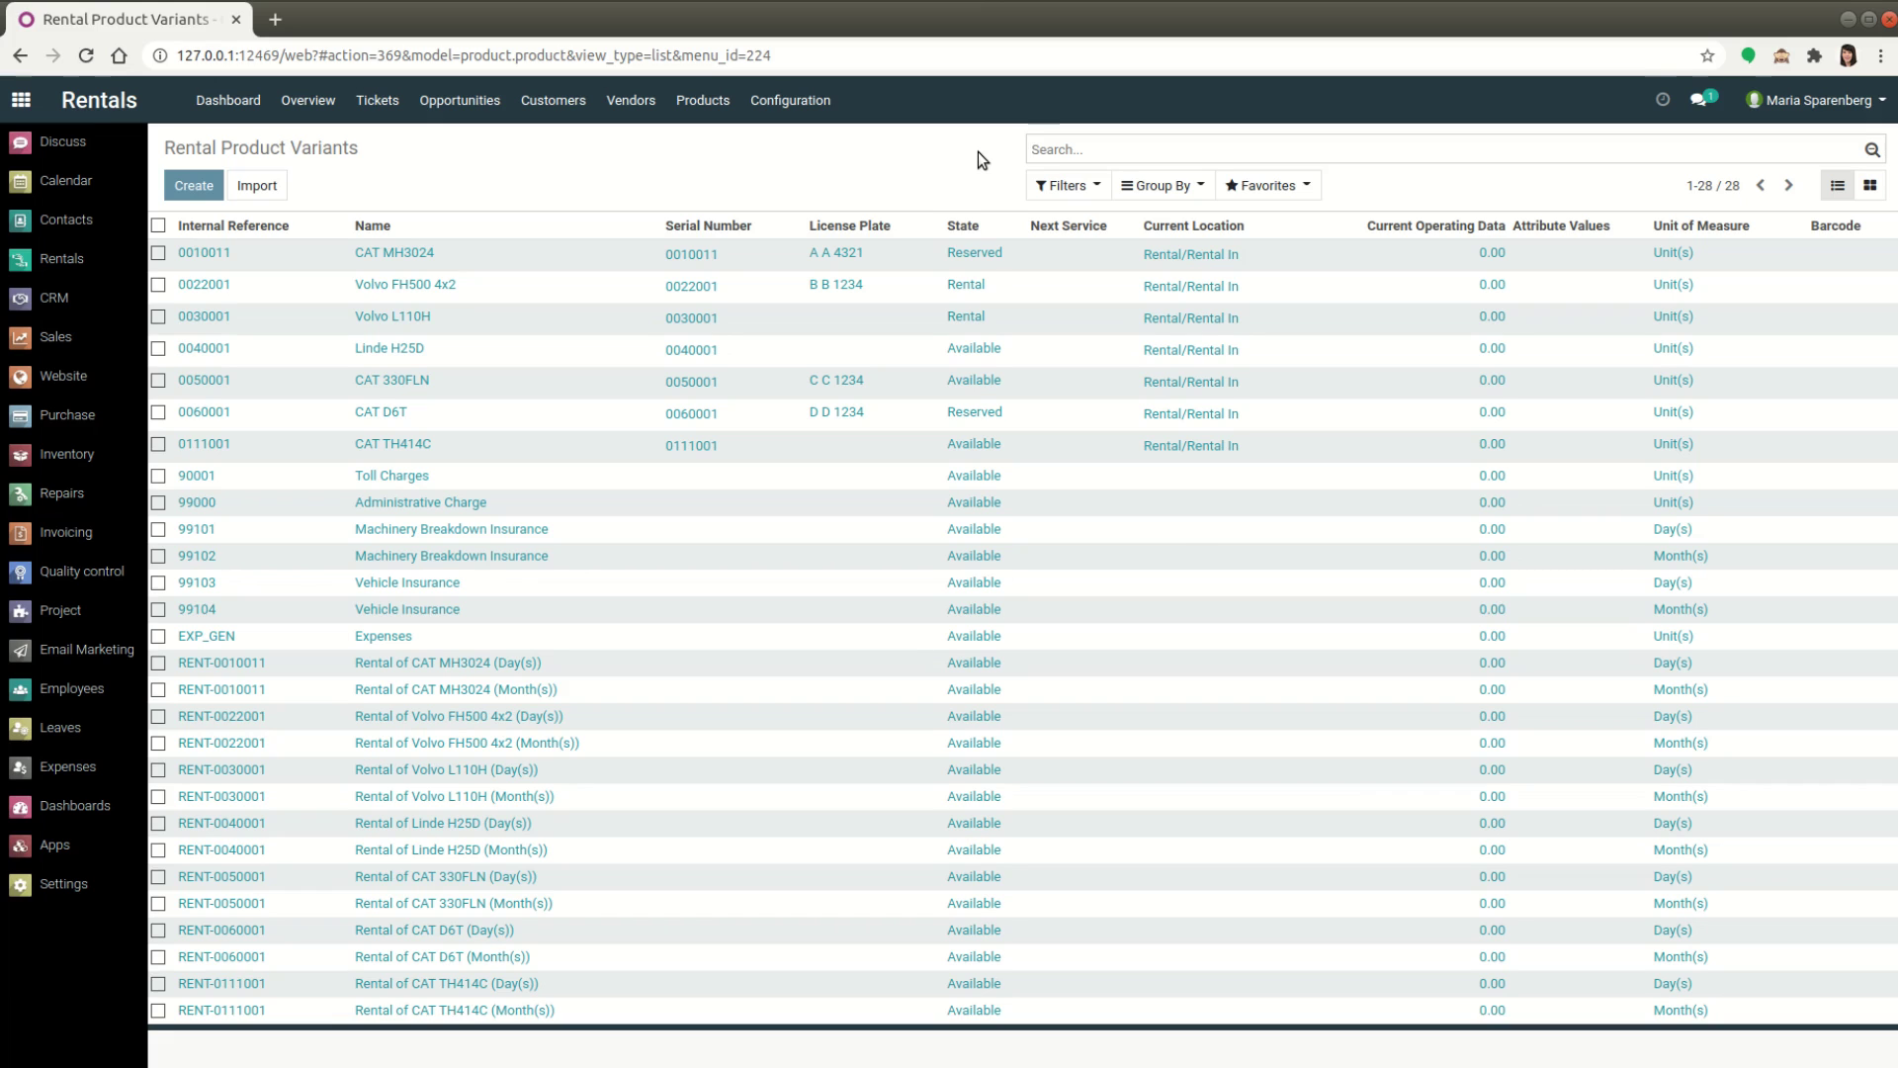
# - Filter the product variants with a custom condition on the Insurance field being true
pyautogui.click(1066, 186)
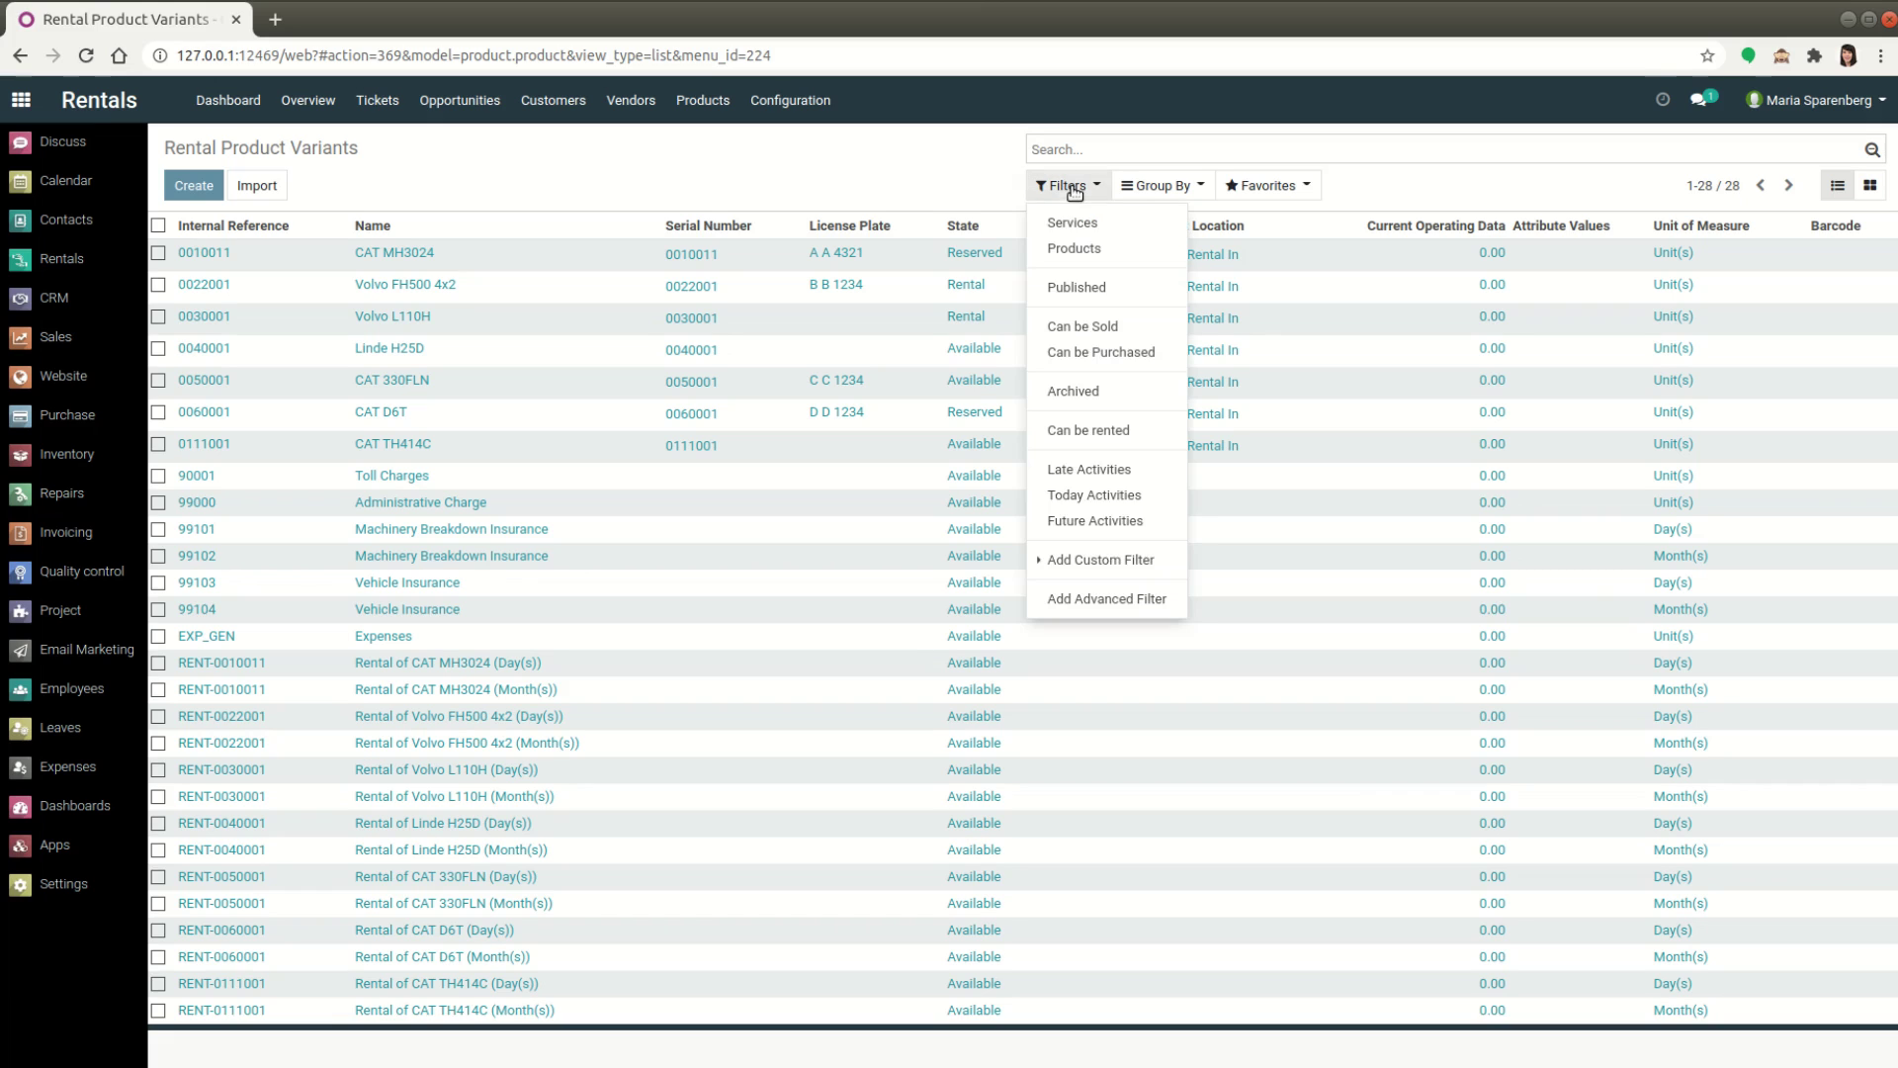
pyautogui.click(1121, 560)
pyautogui.click(1124, 586)
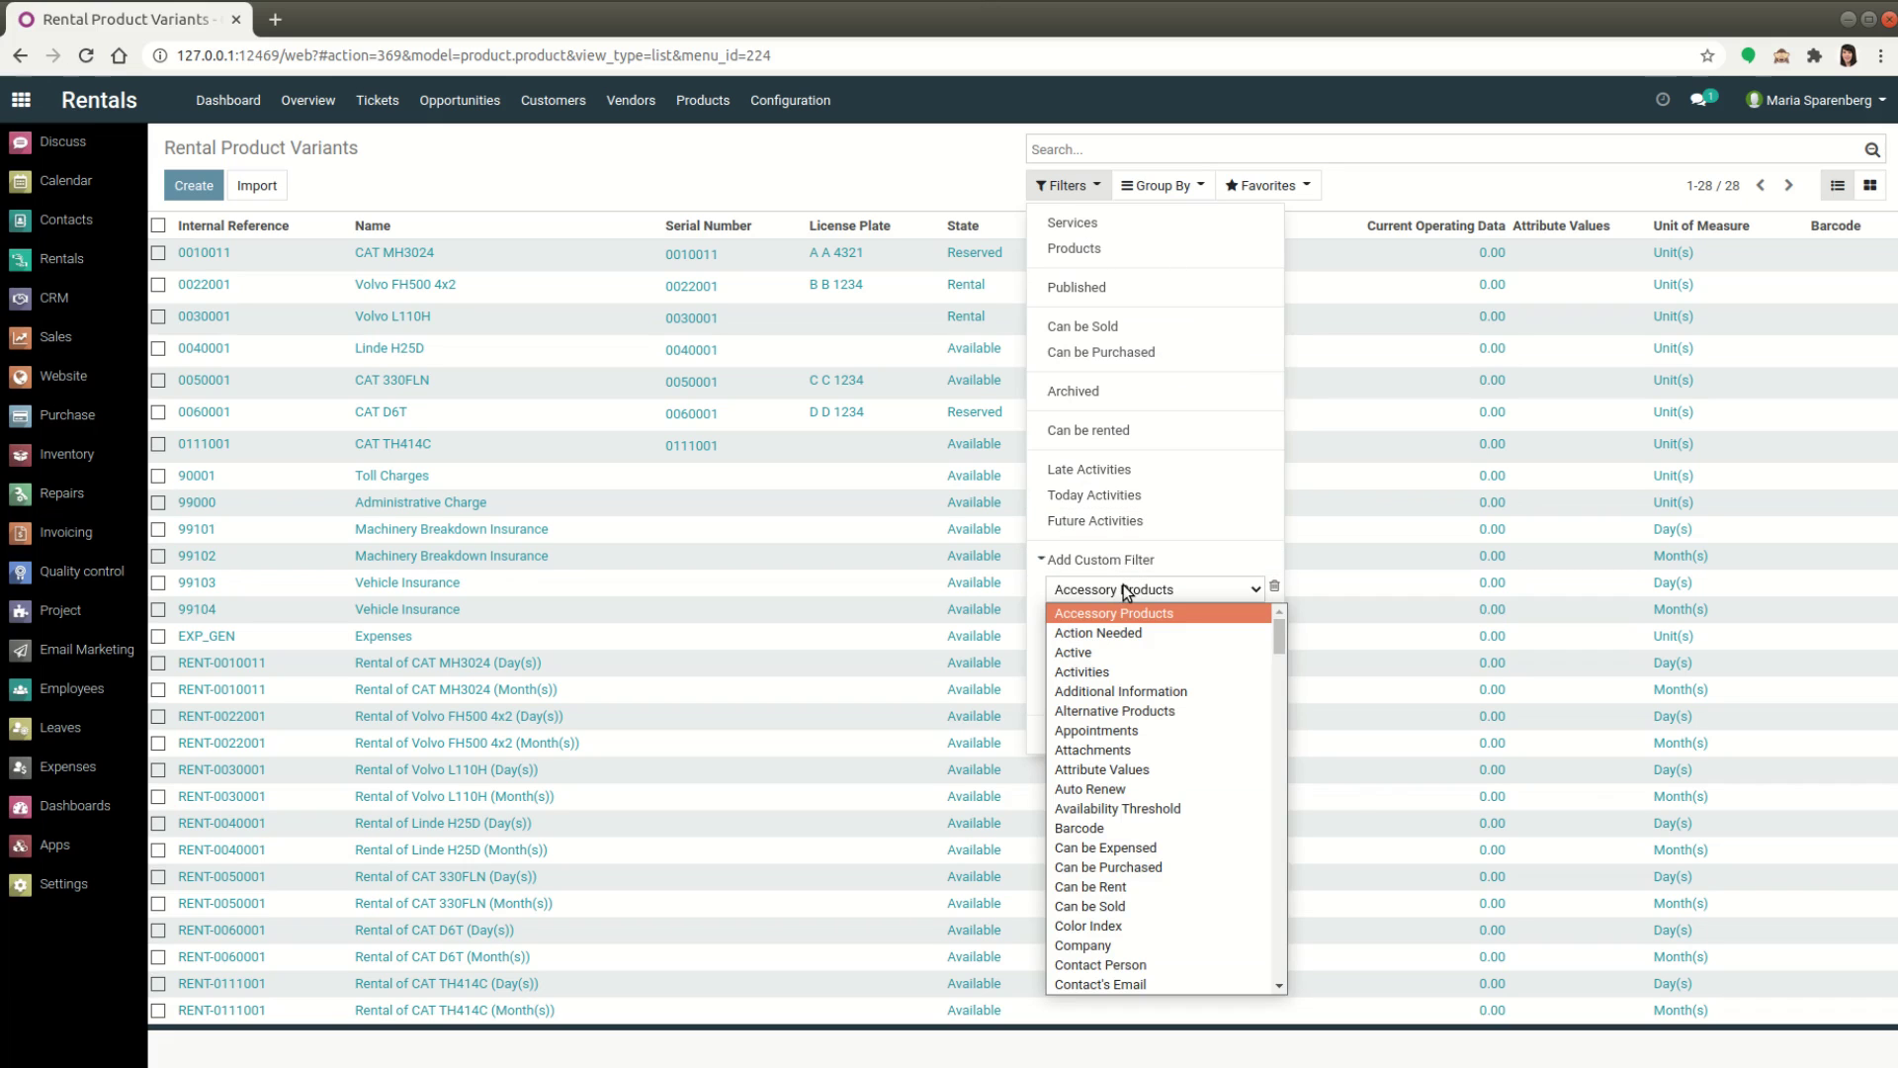
pyautogui.write('ins')
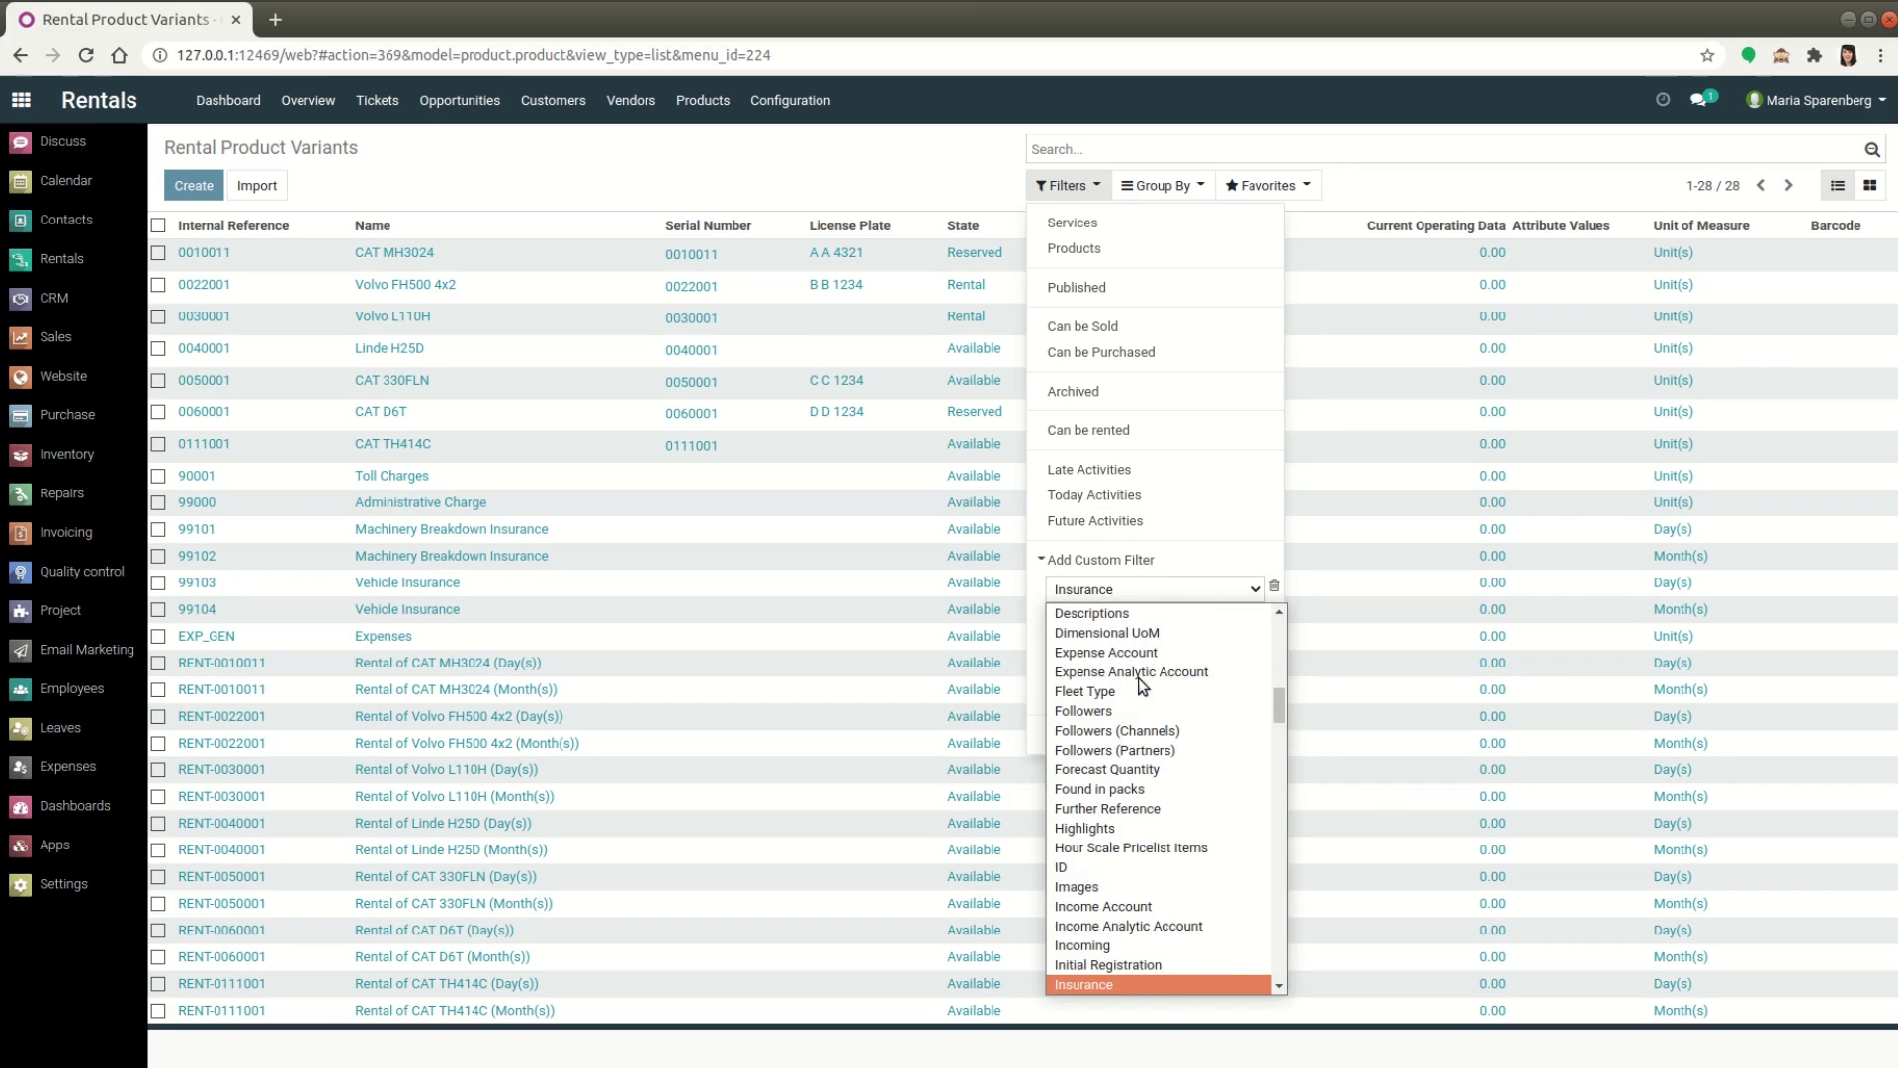
pyautogui.scroll(-1, 1137, 964)
pyautogui.click(1120, 920)
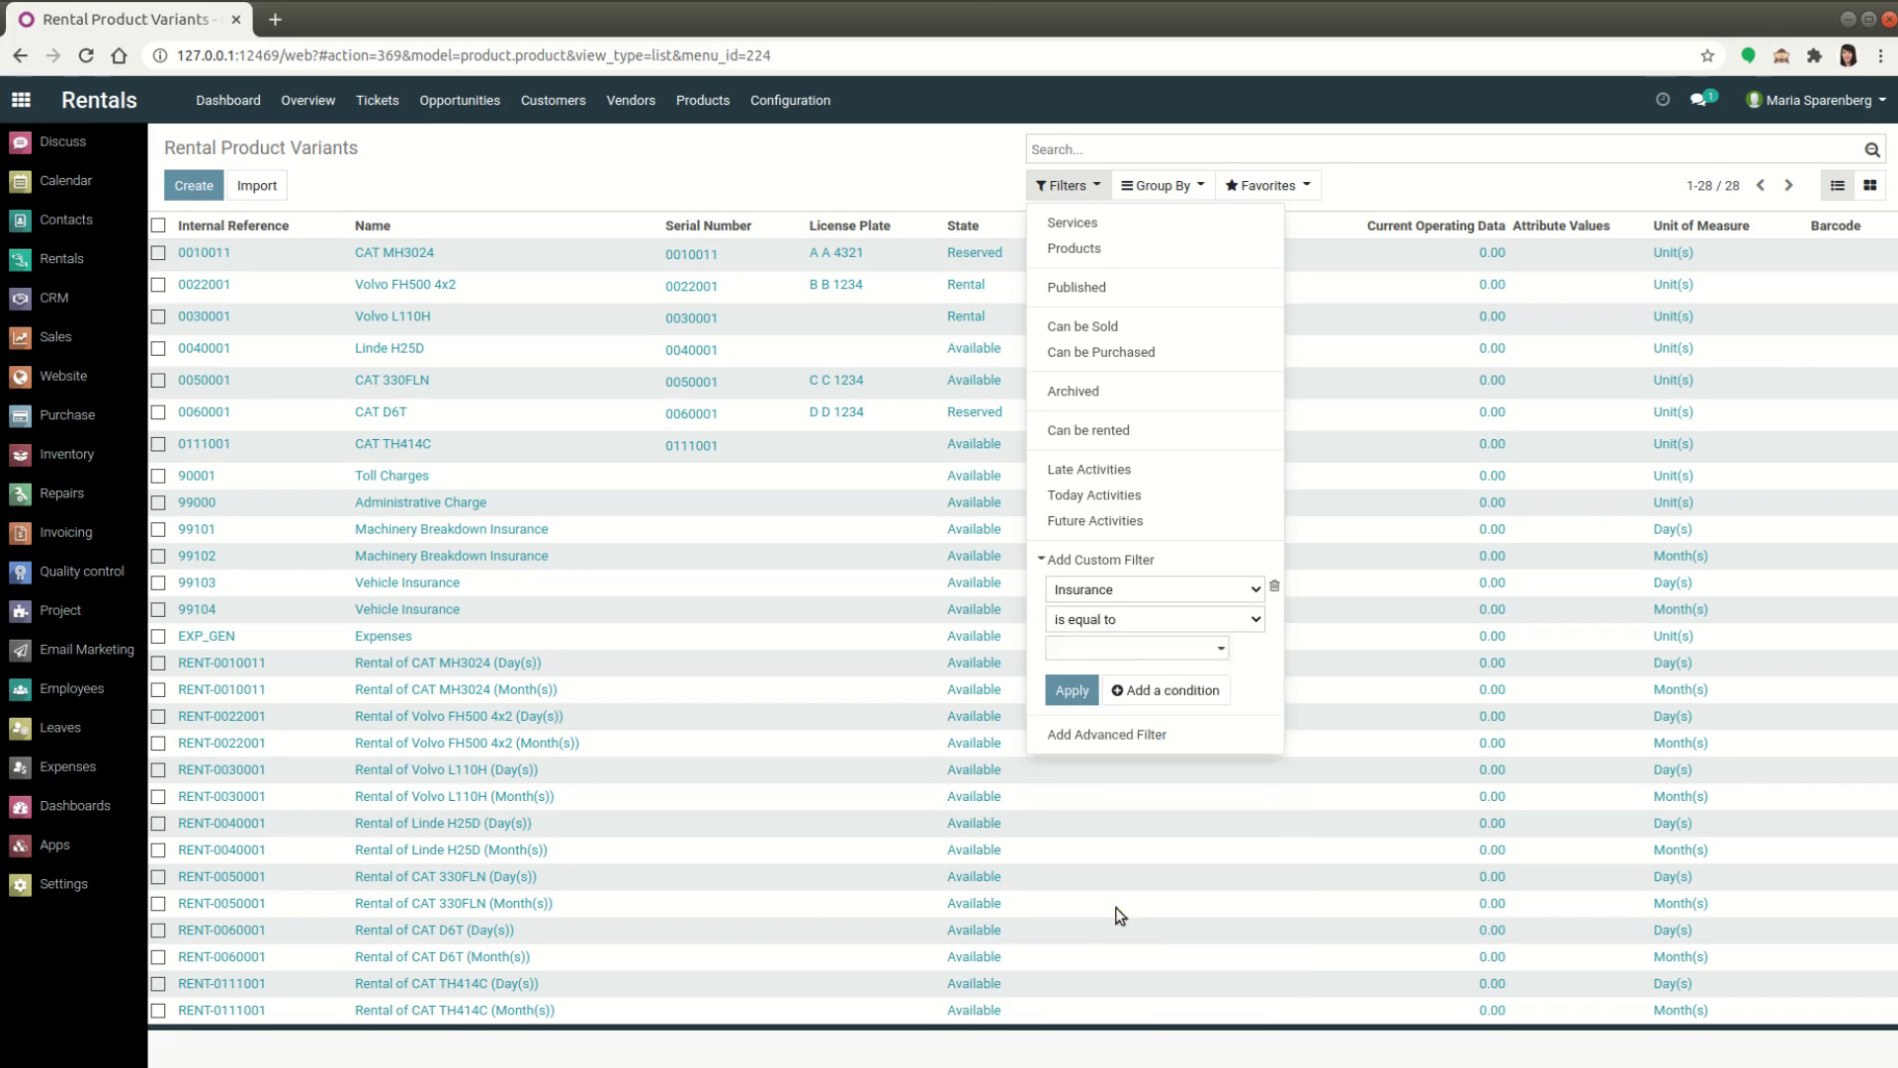
pyautogui.click(1072, 689)
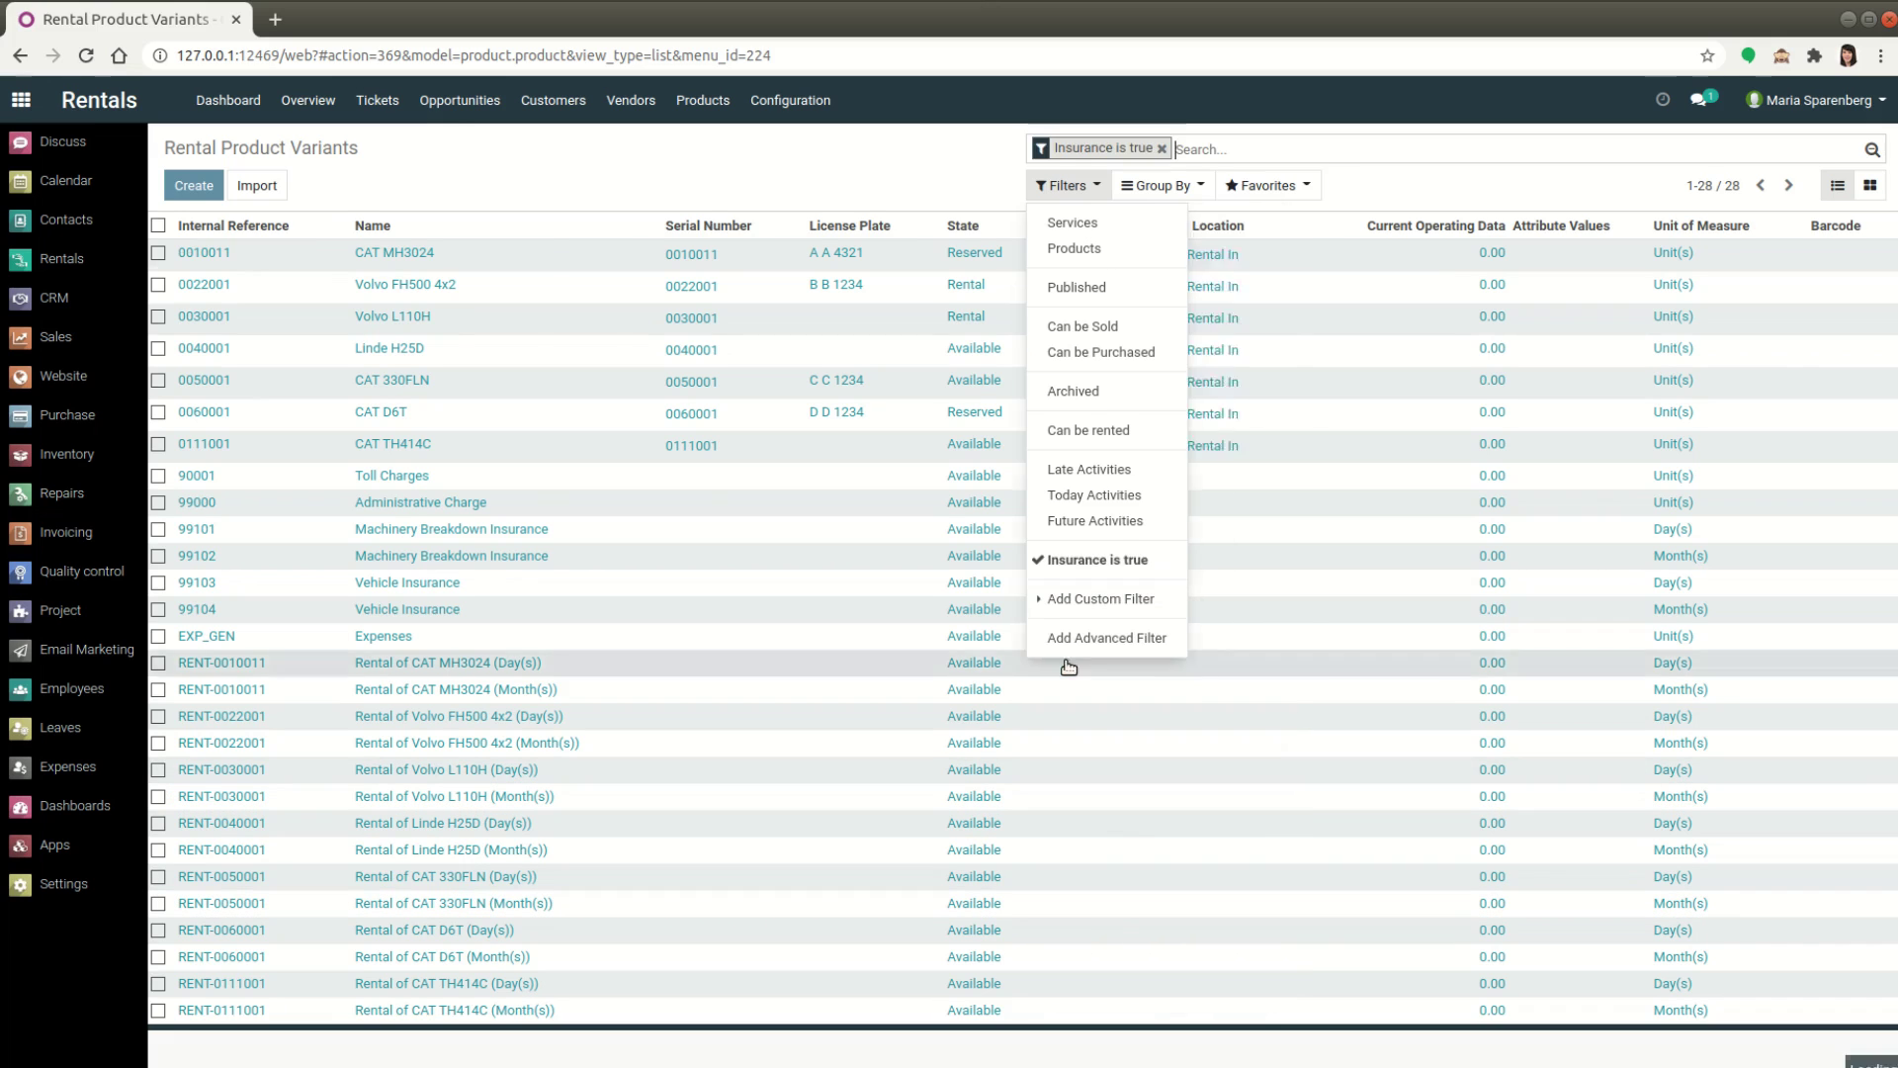
pyautogui.click(685, 424)
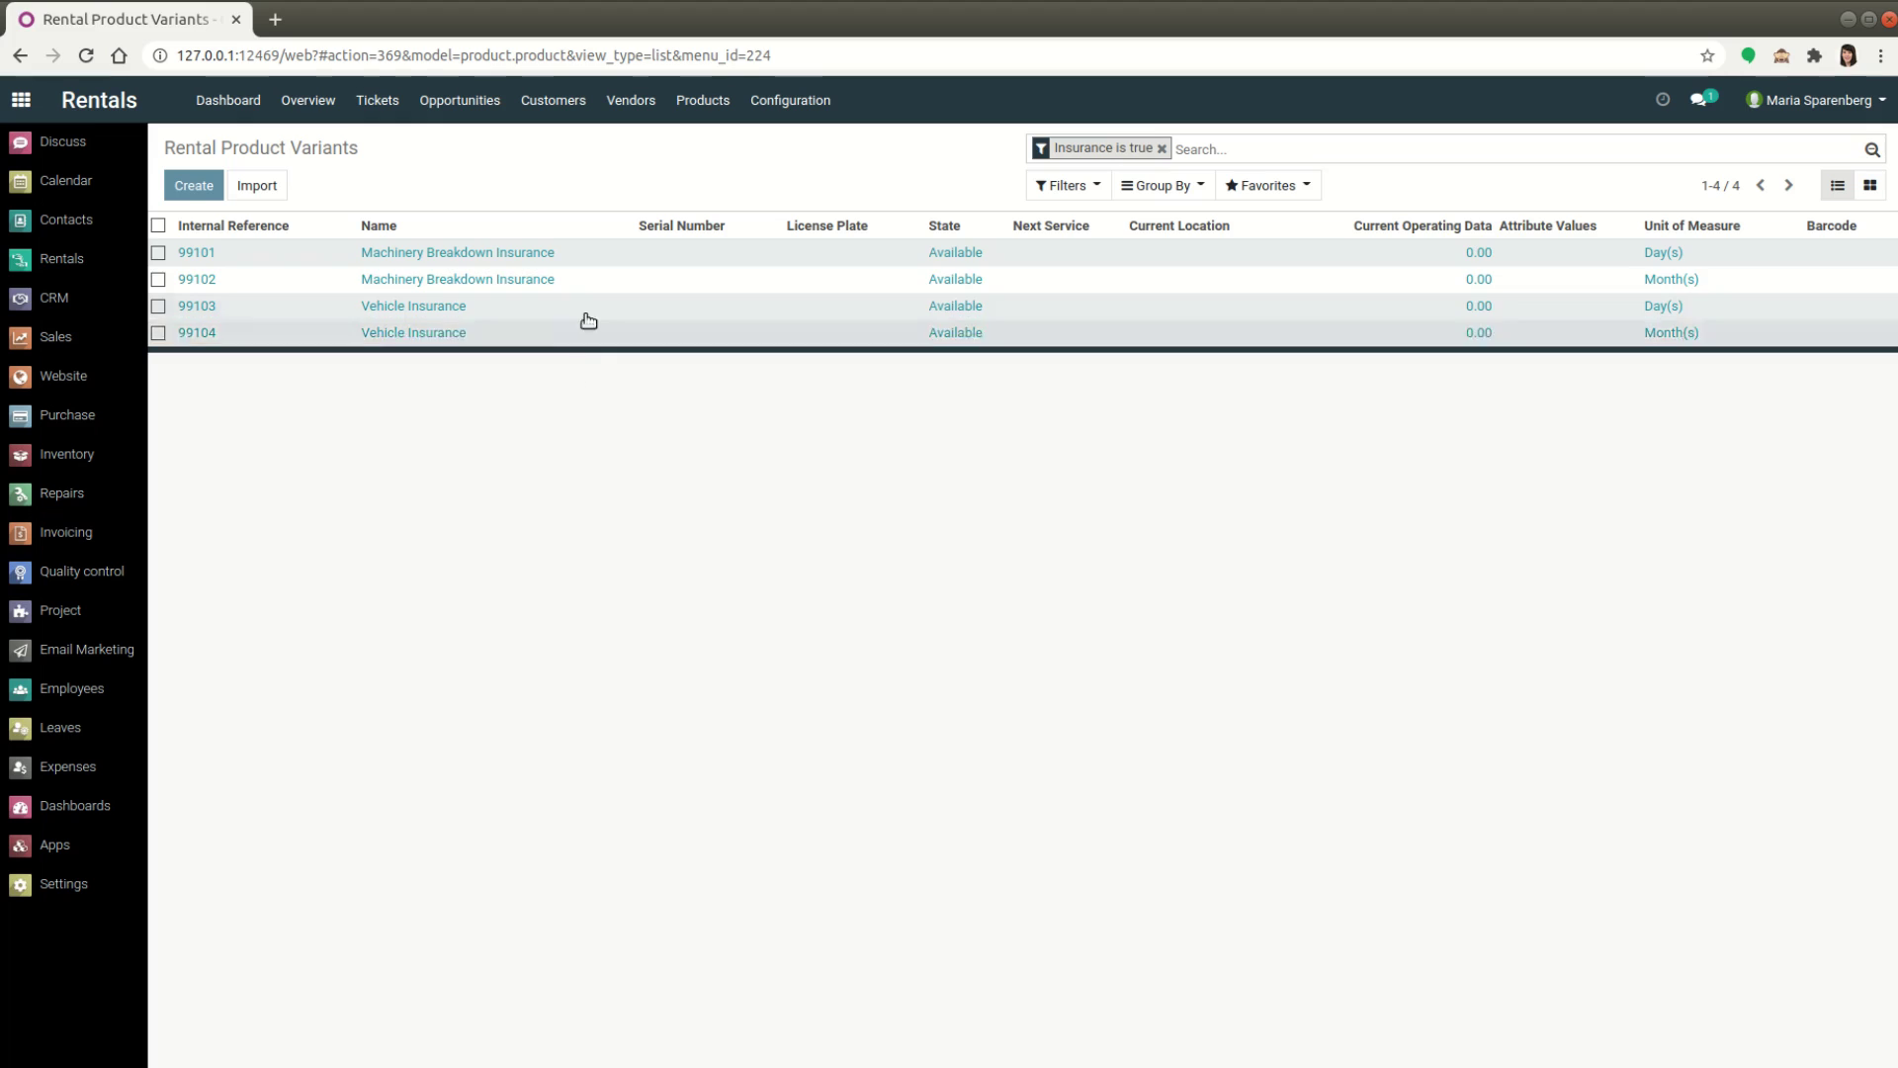
# - Review the general information of insurance products 99101 and 99102, plus the contract settings of 99102, and return to the list
pyautogui.click(595, 258)
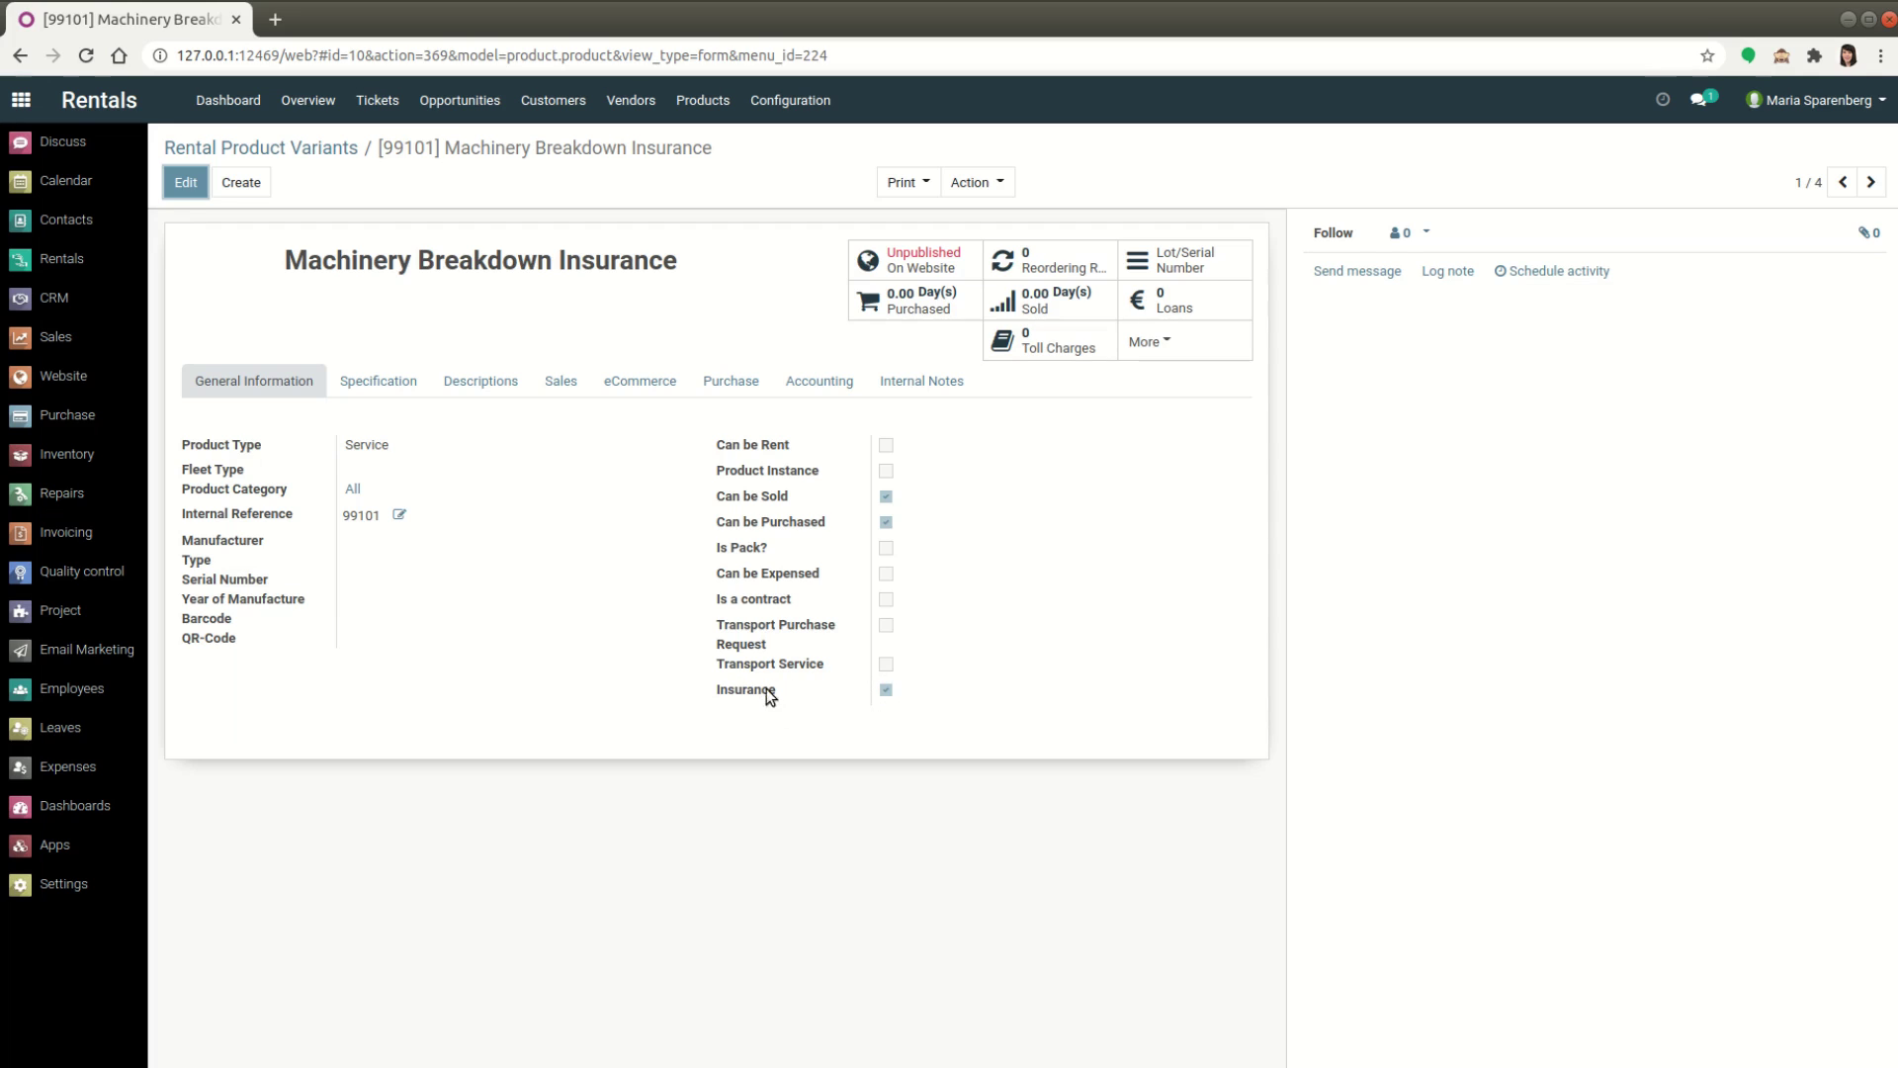
pyautogui.click(1872, 182)
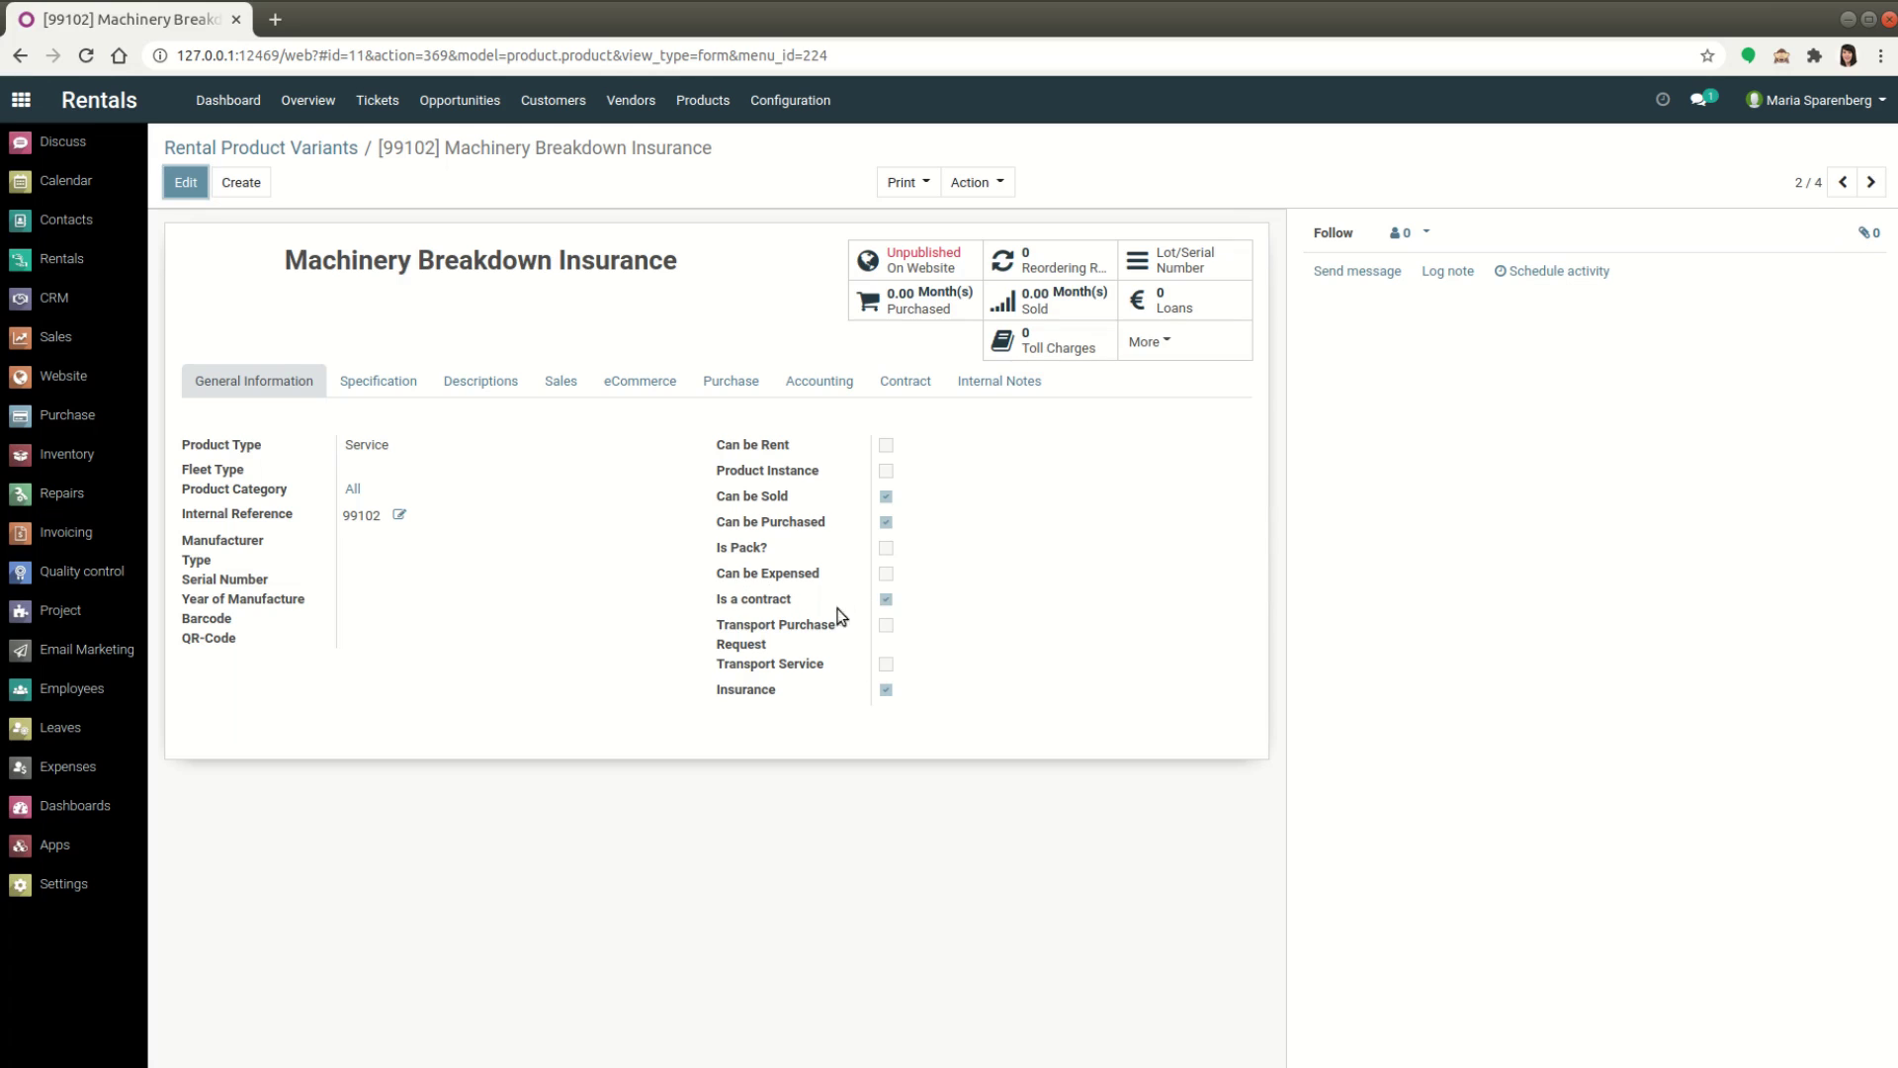
pyautogui.click(906, 381)
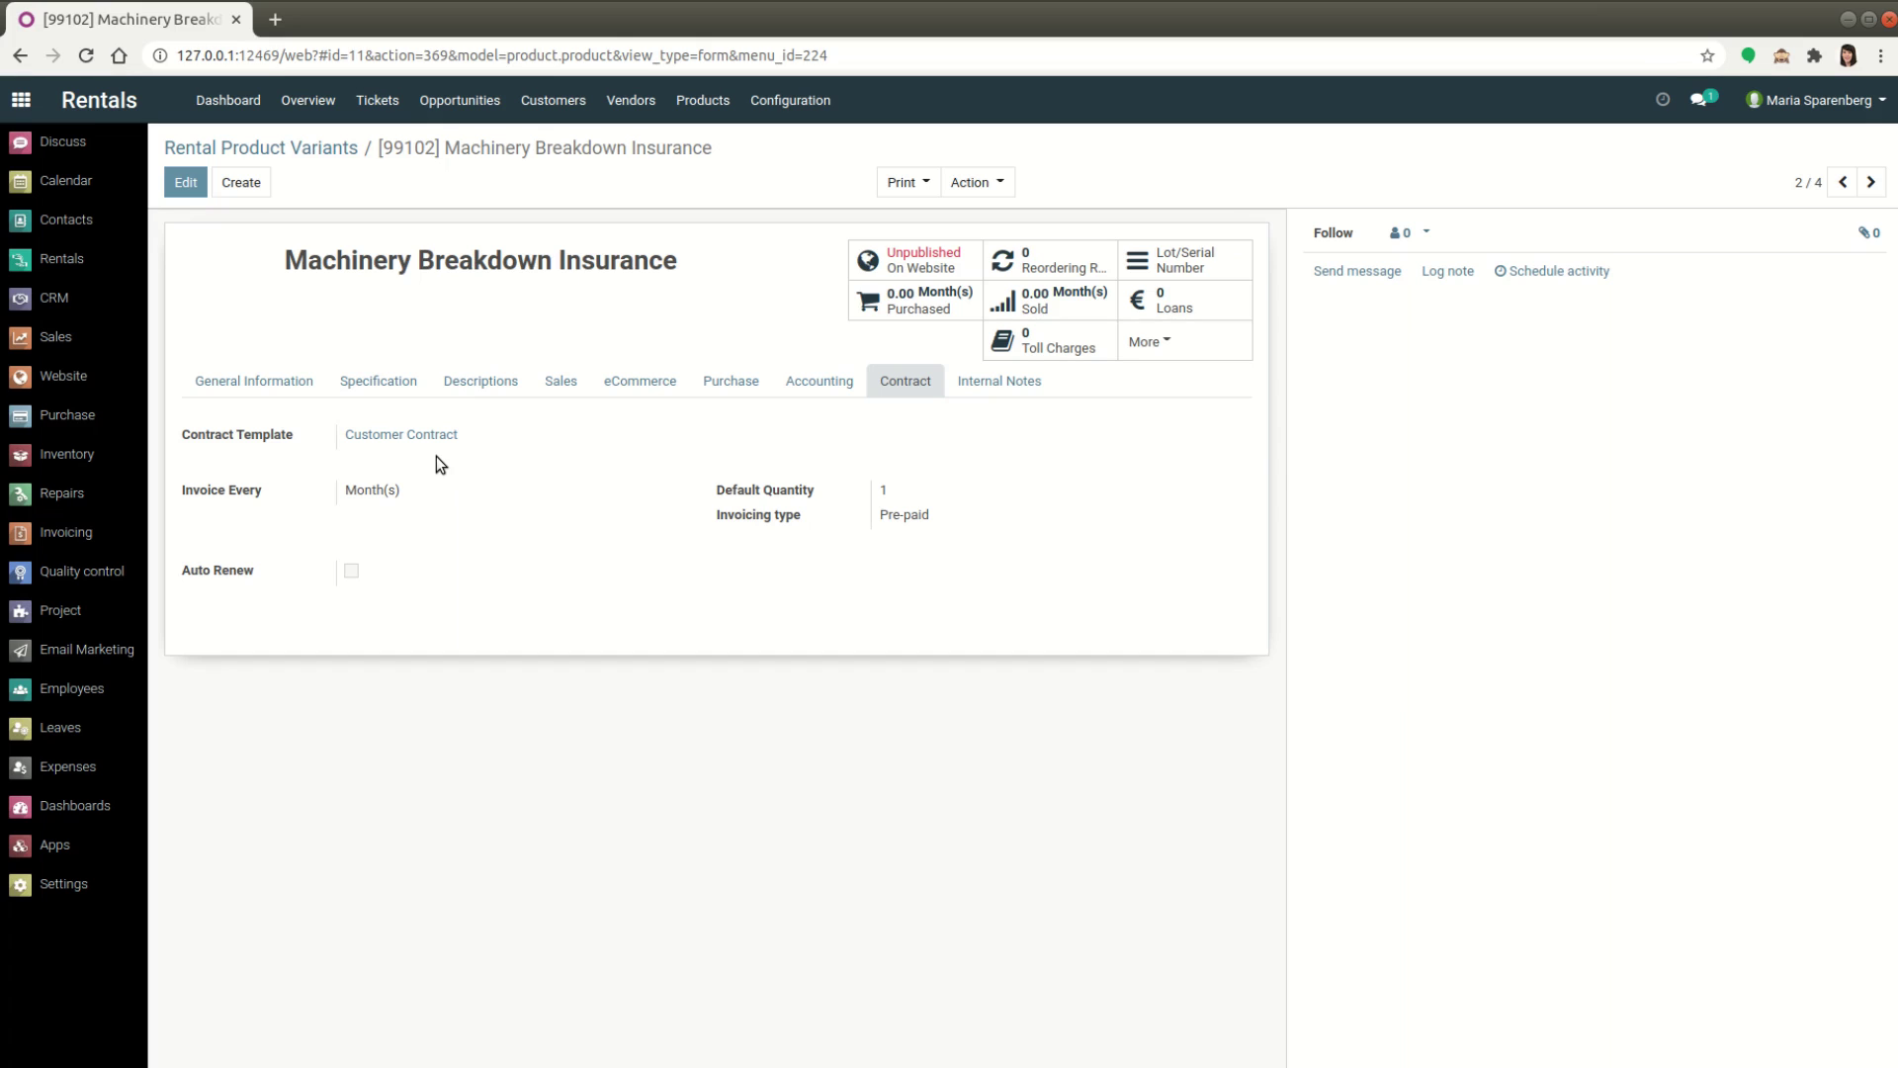
pyautogui.click(313, 148)
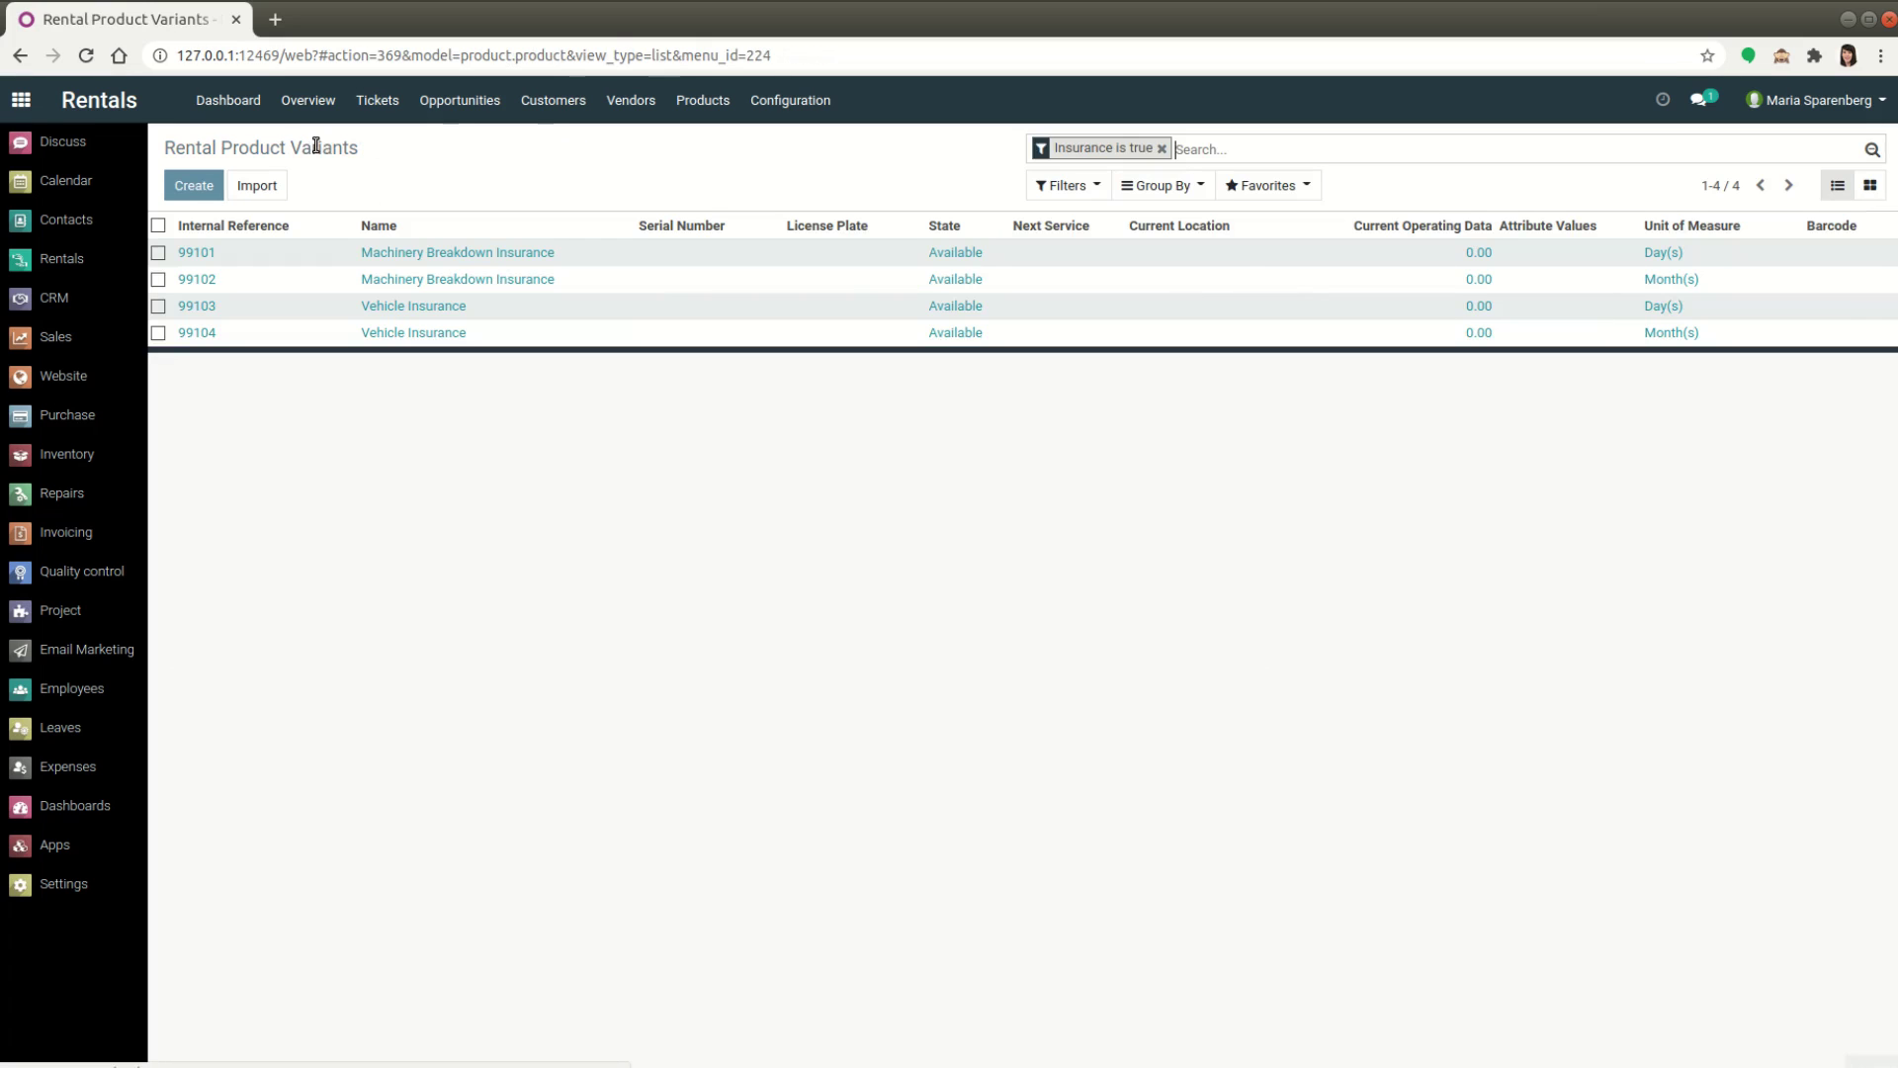
# - Clear the insurance filter and open the rental price details of product CAT 330FLN
pyautogui.click(1162, 148)
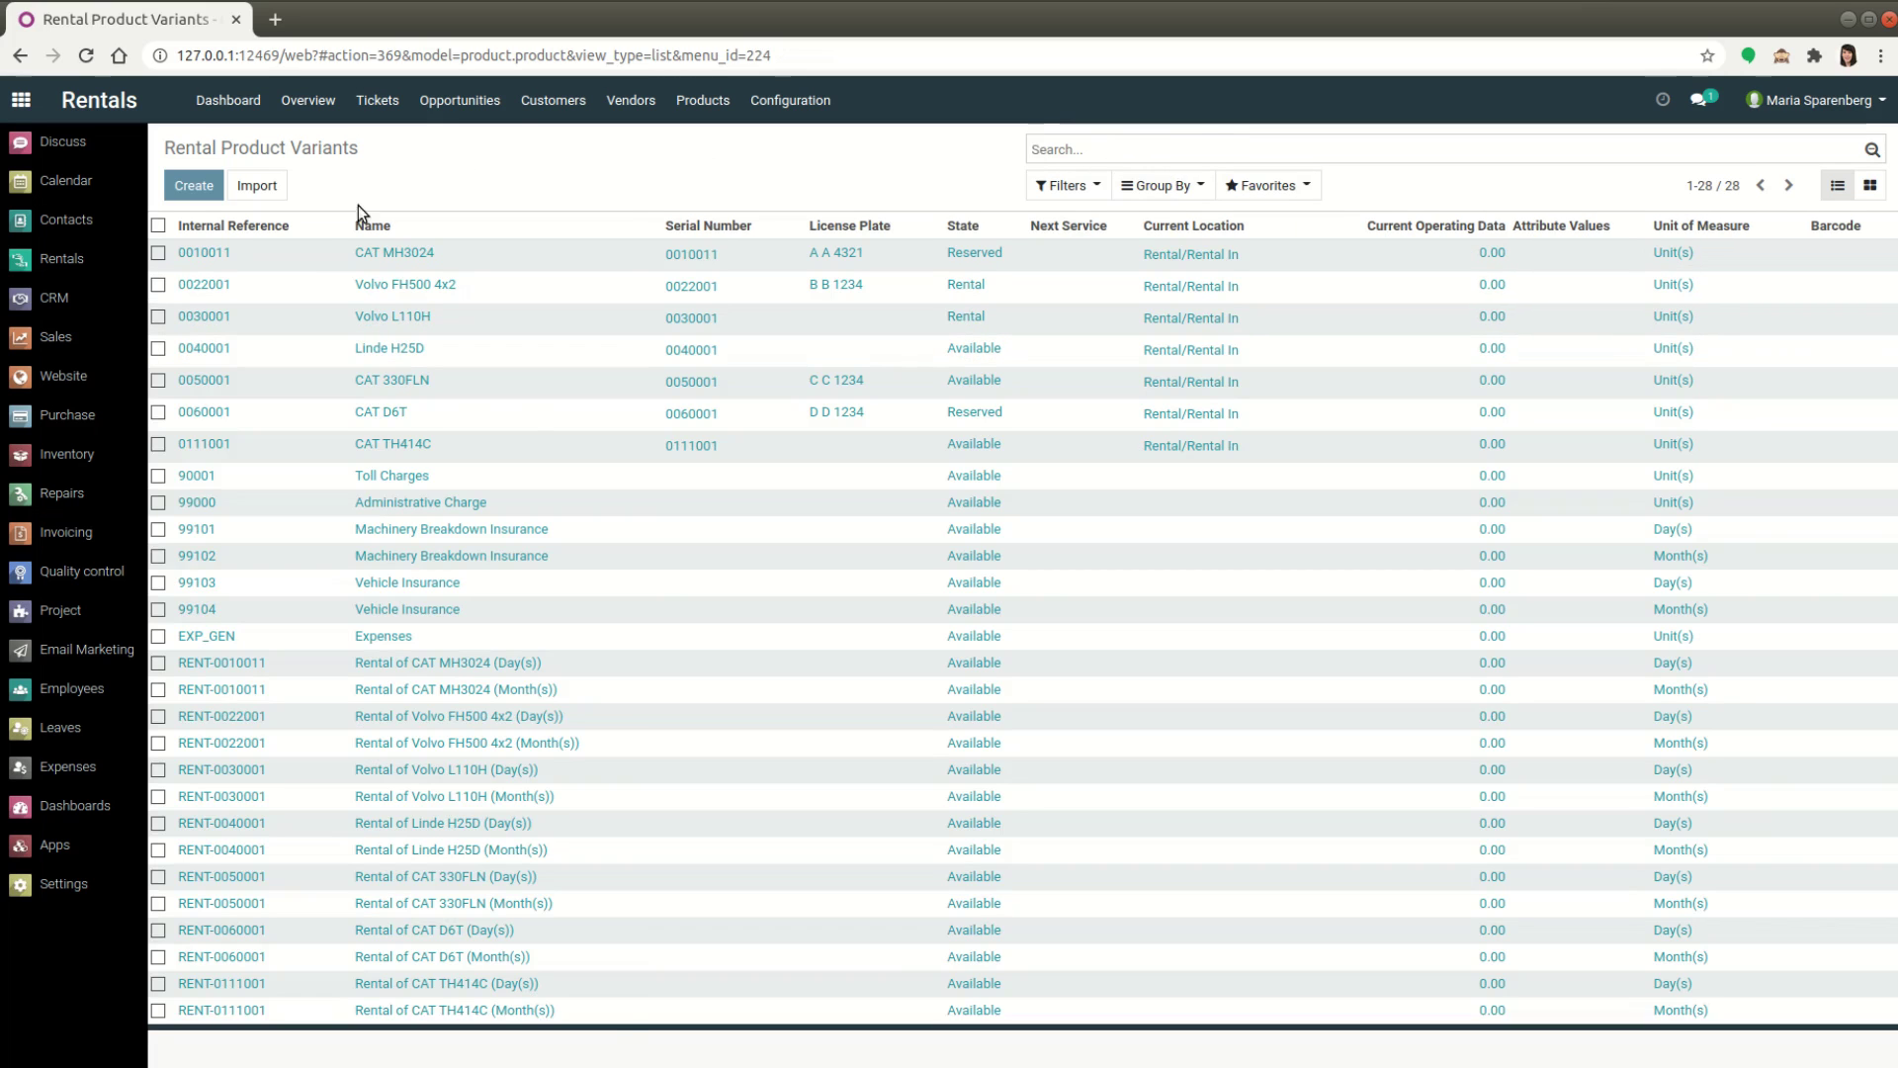
pyautogui.click(260, 387)
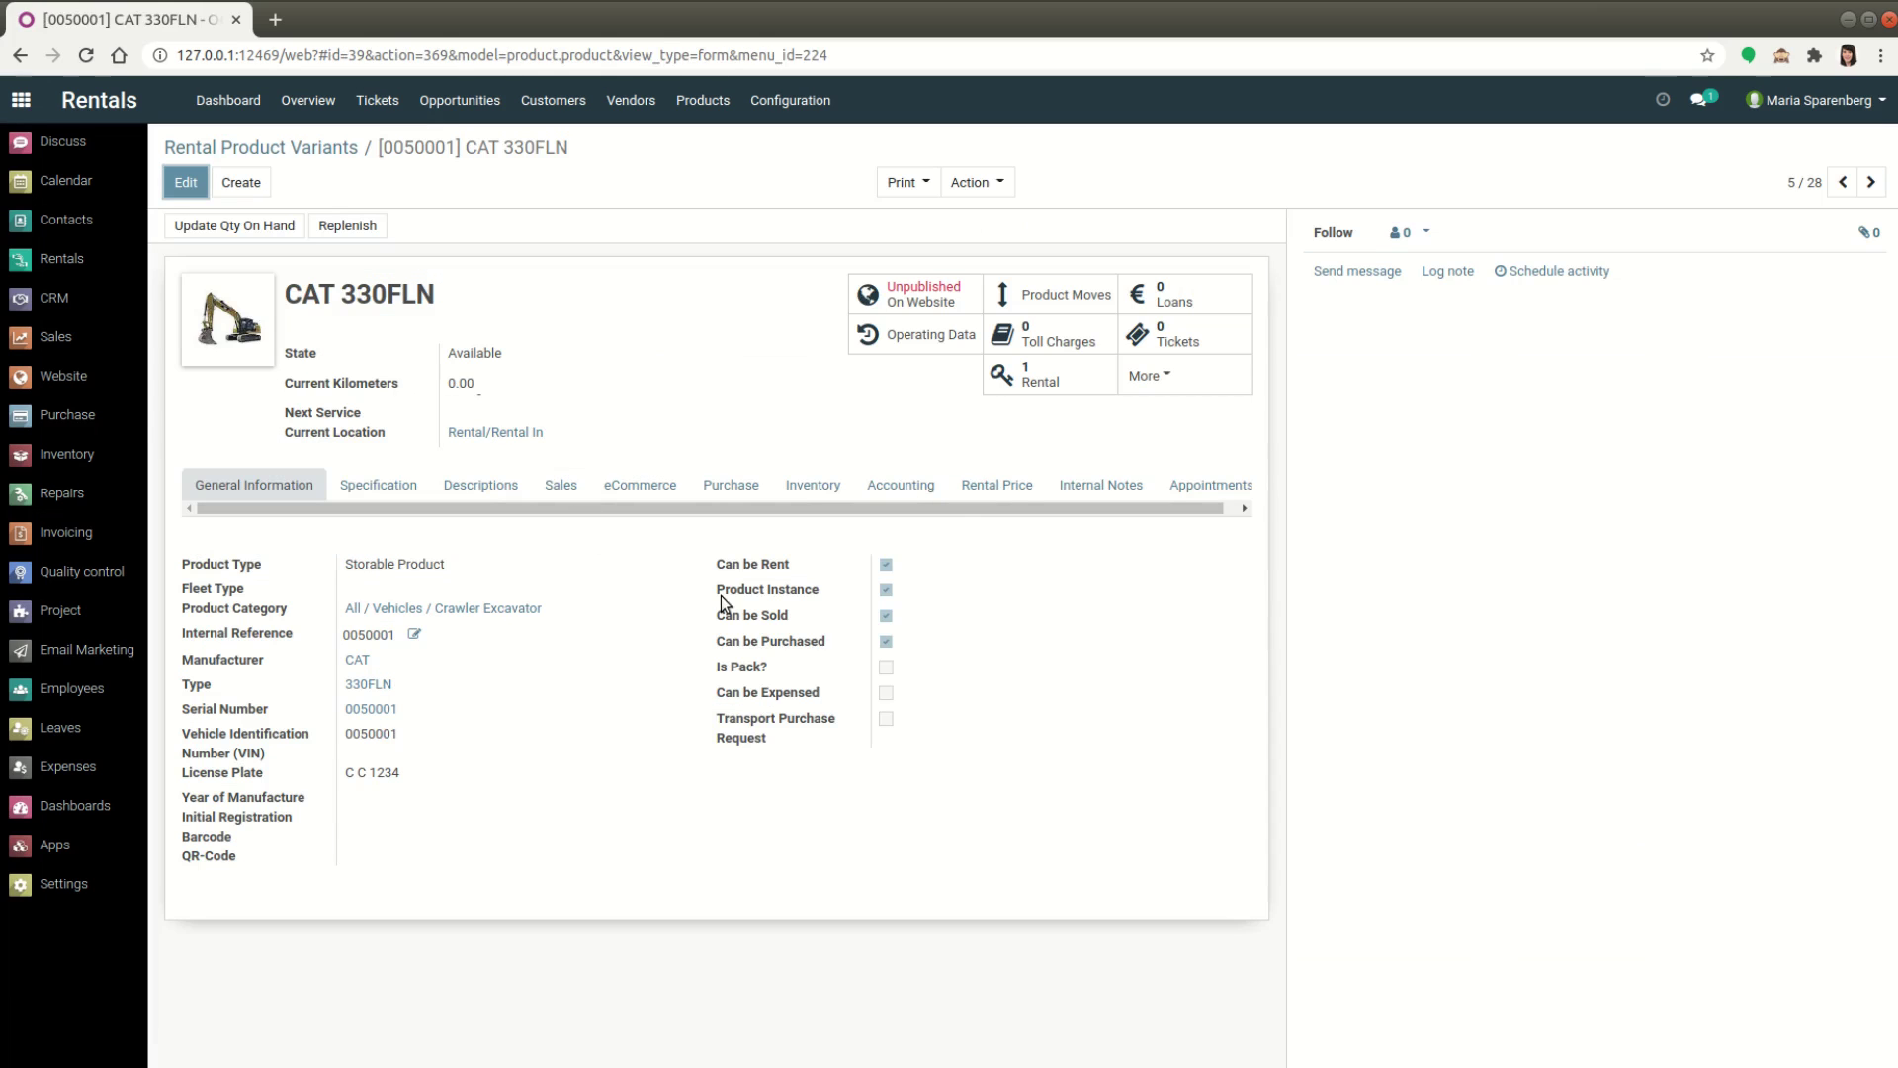
pyautogui.click(1000, 483)
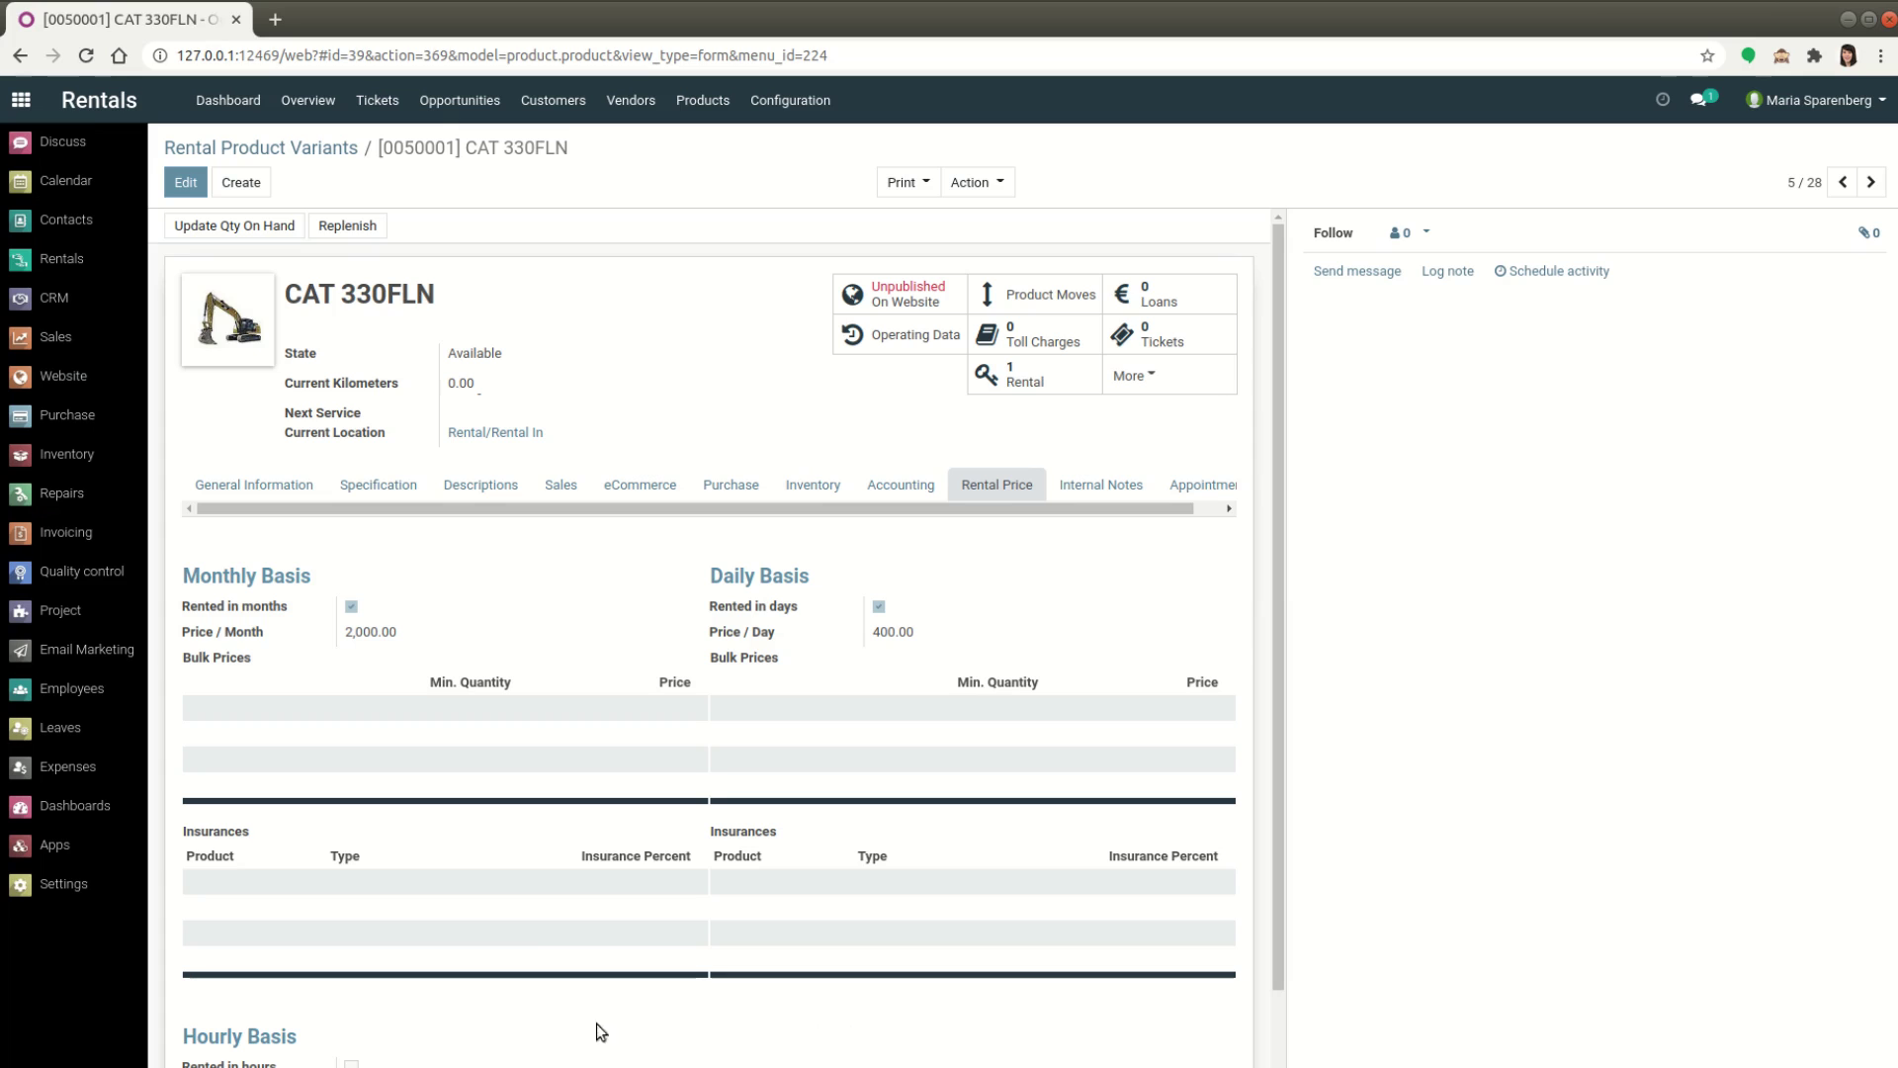
# - Edit the product and add [99102] Machinery Breakdown Insurance to its monthly insurances with type Cost of Product
pyautogui.click(181, 186)
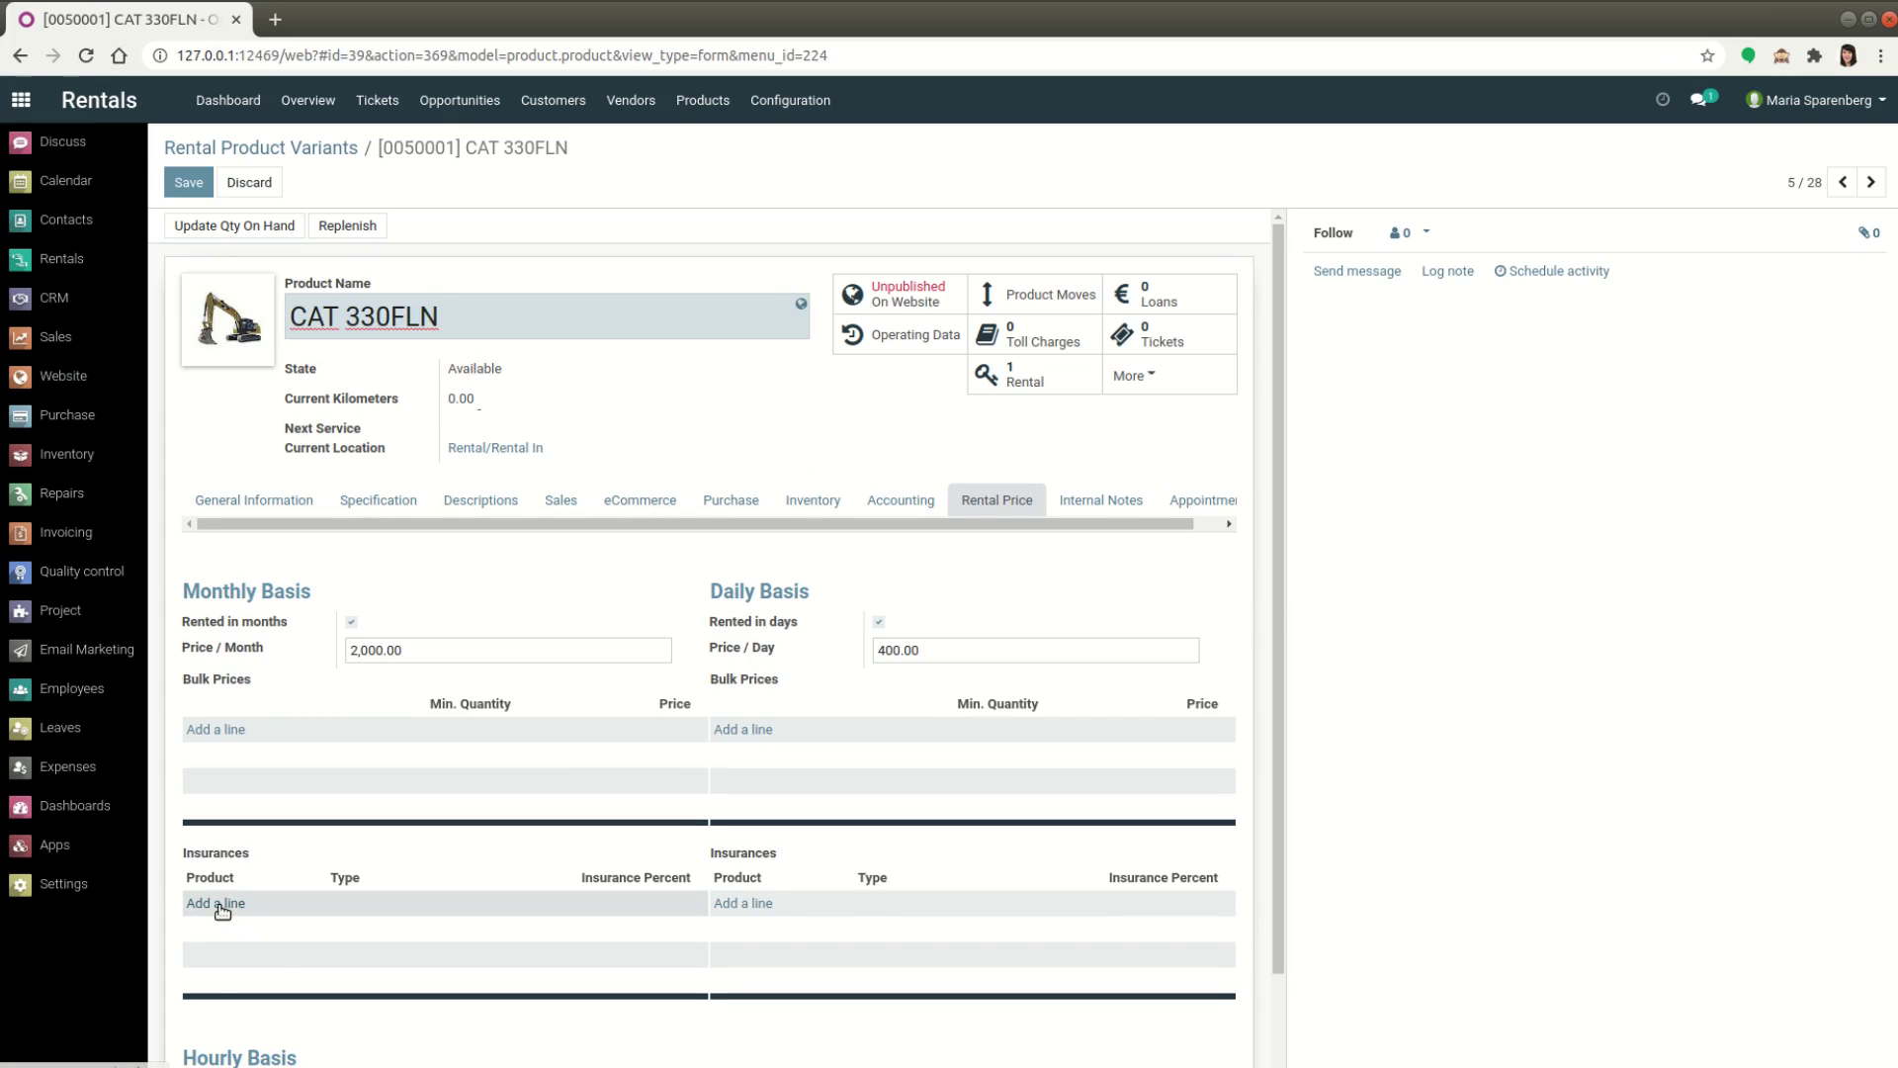
pyautogui.click(224, 907)
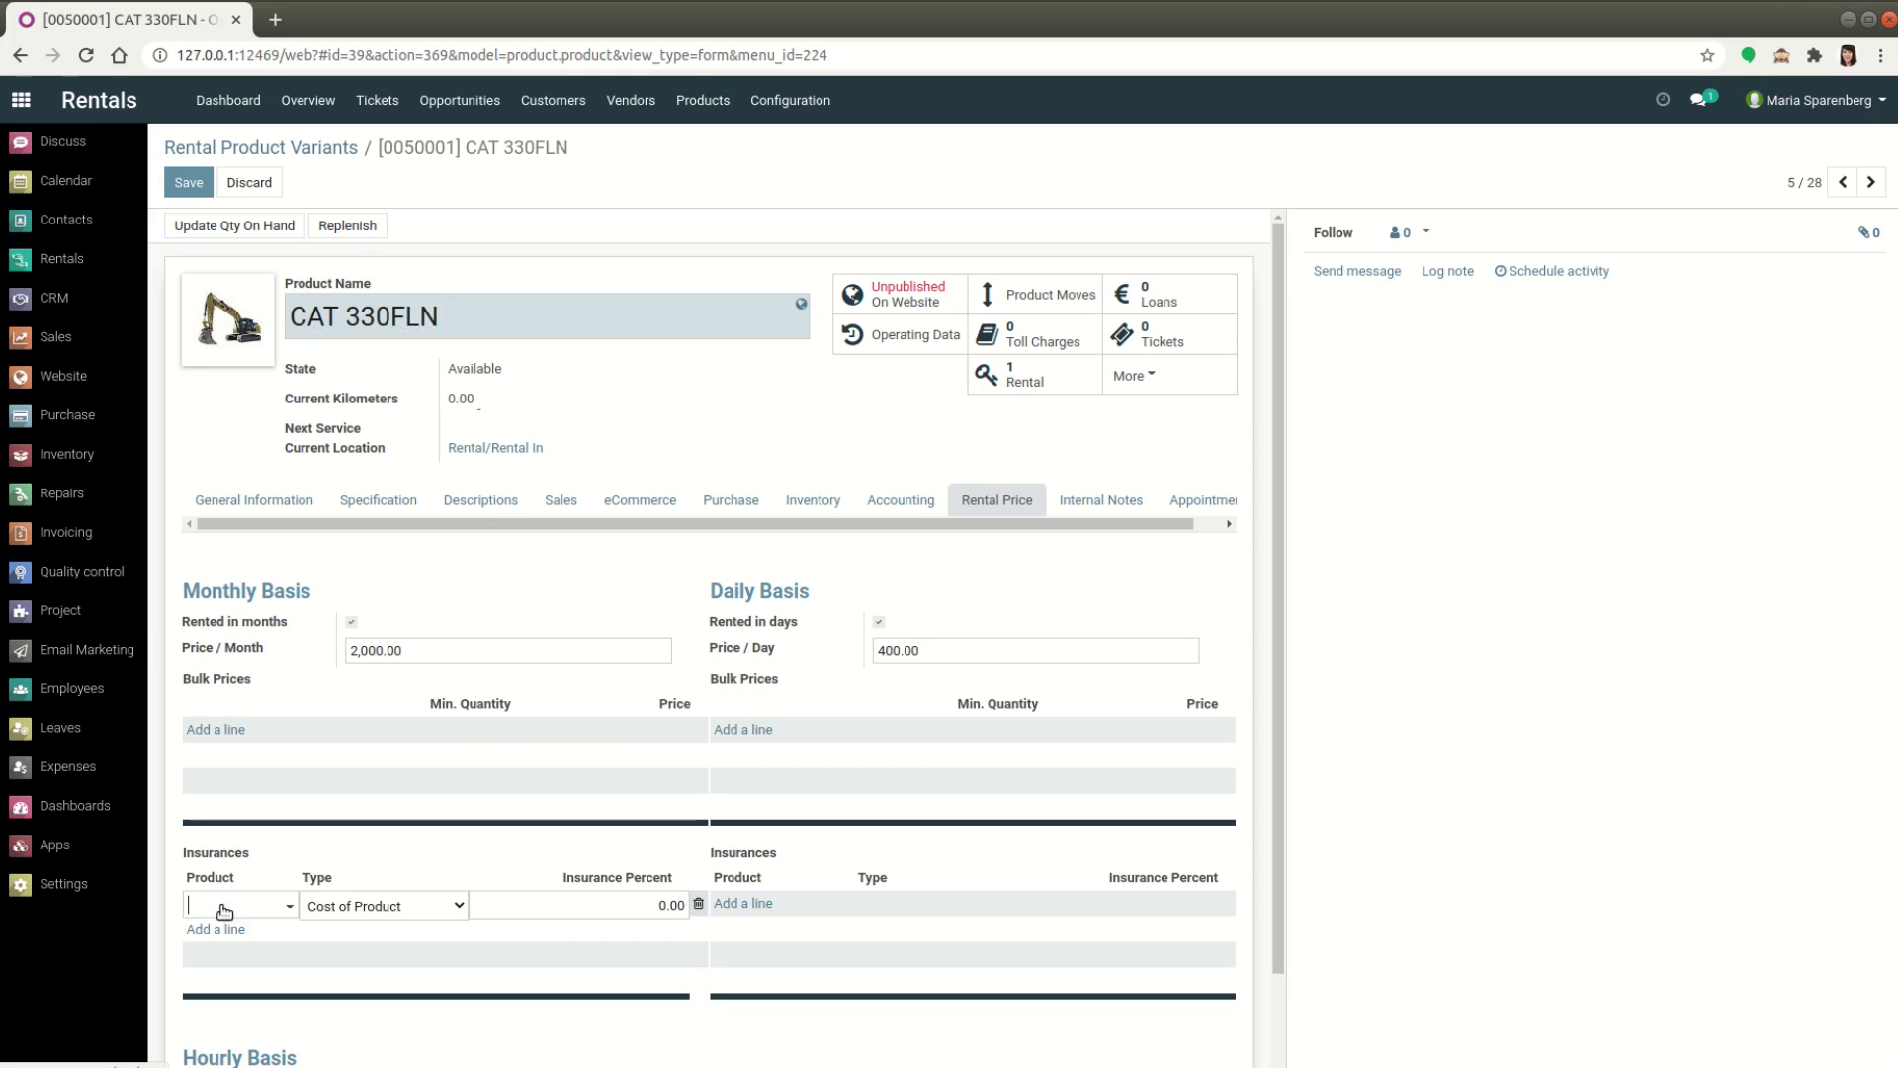
pyautogui.click(286, 907)
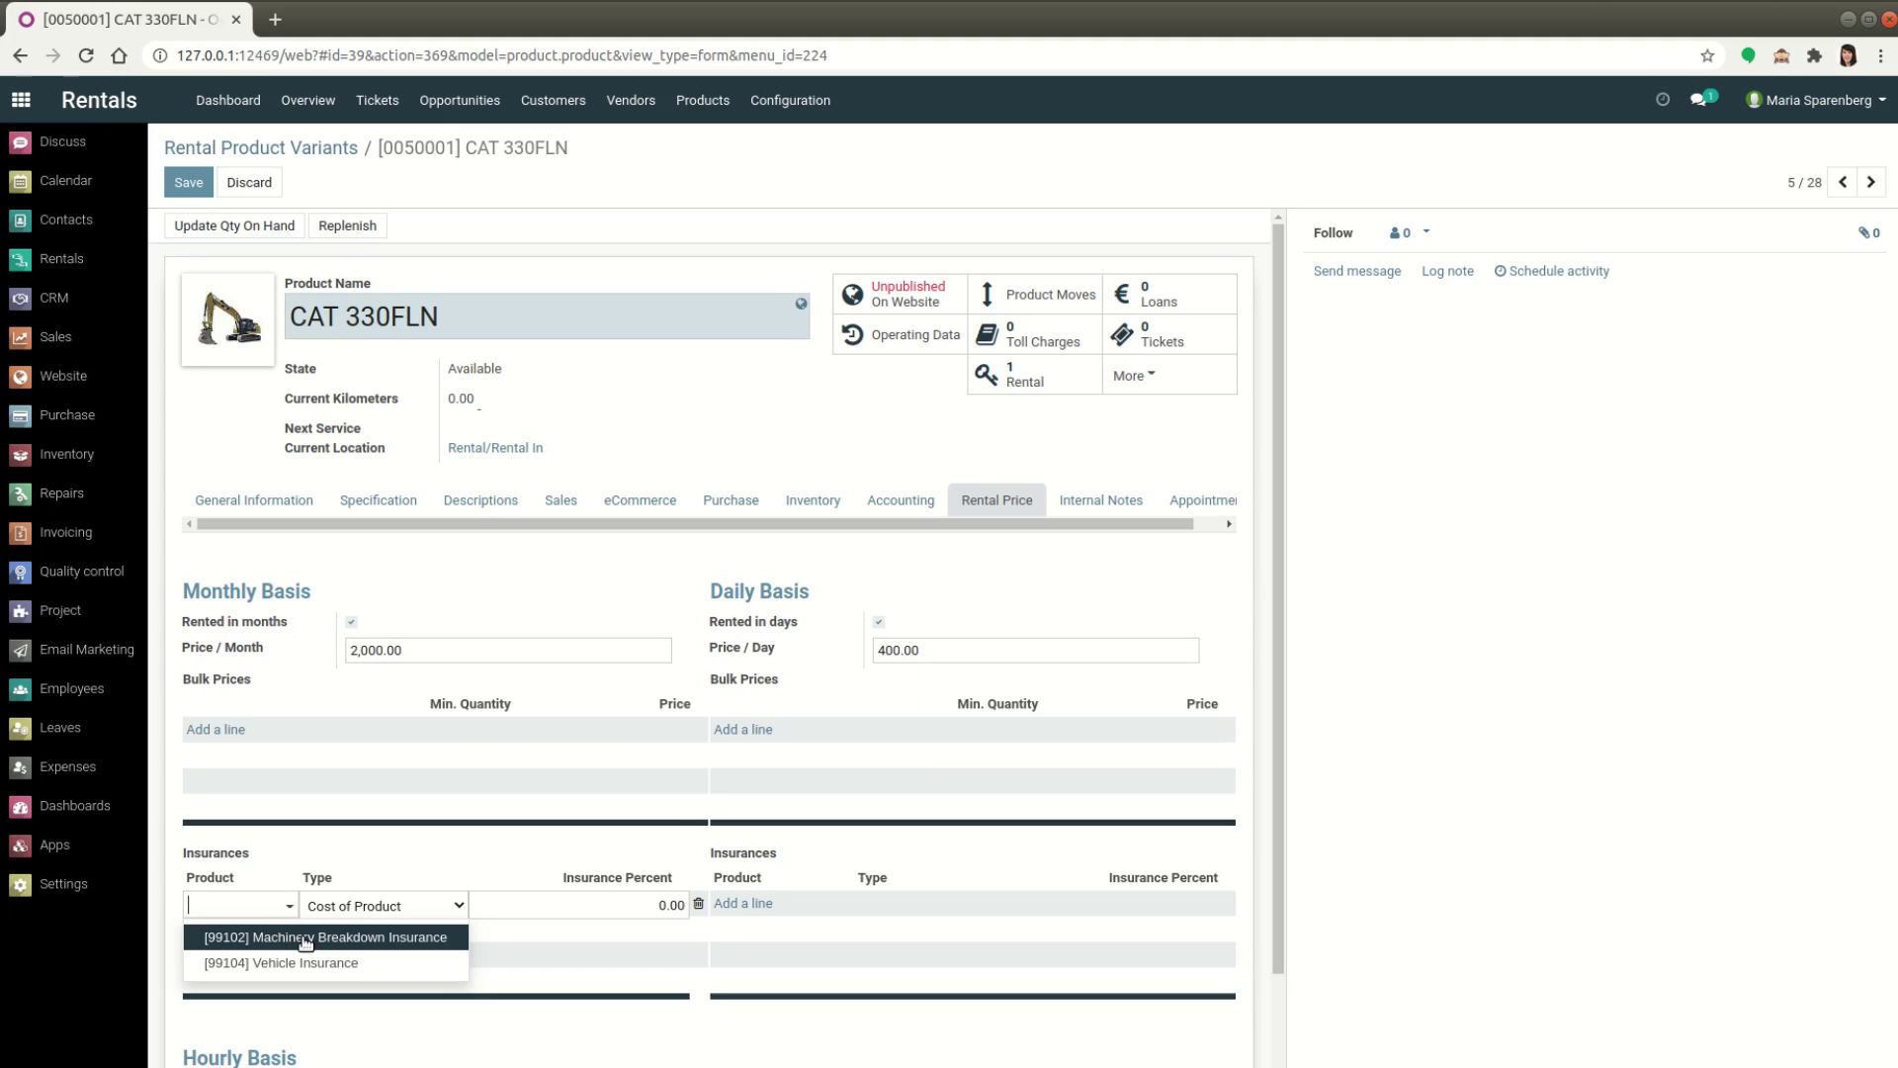
pyautogui.click(306, 942)
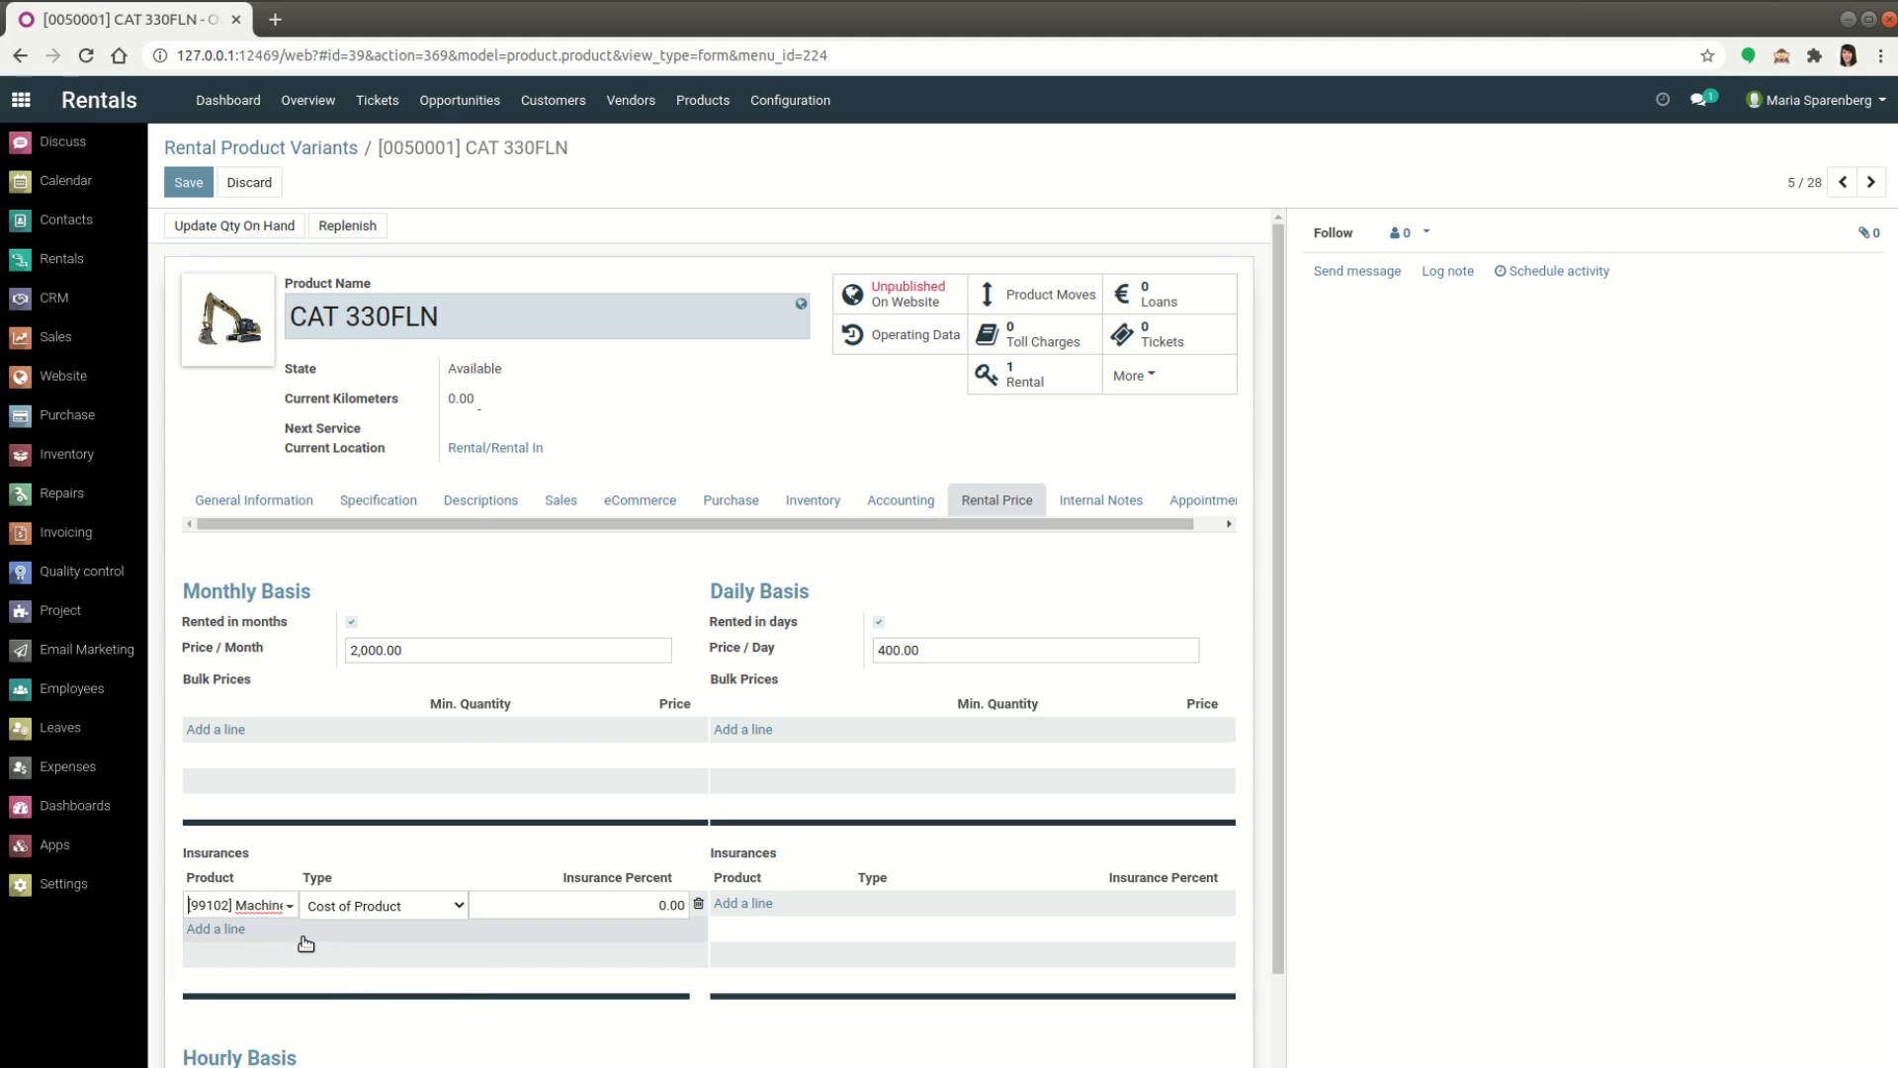
pyautogui.click(459, 906)
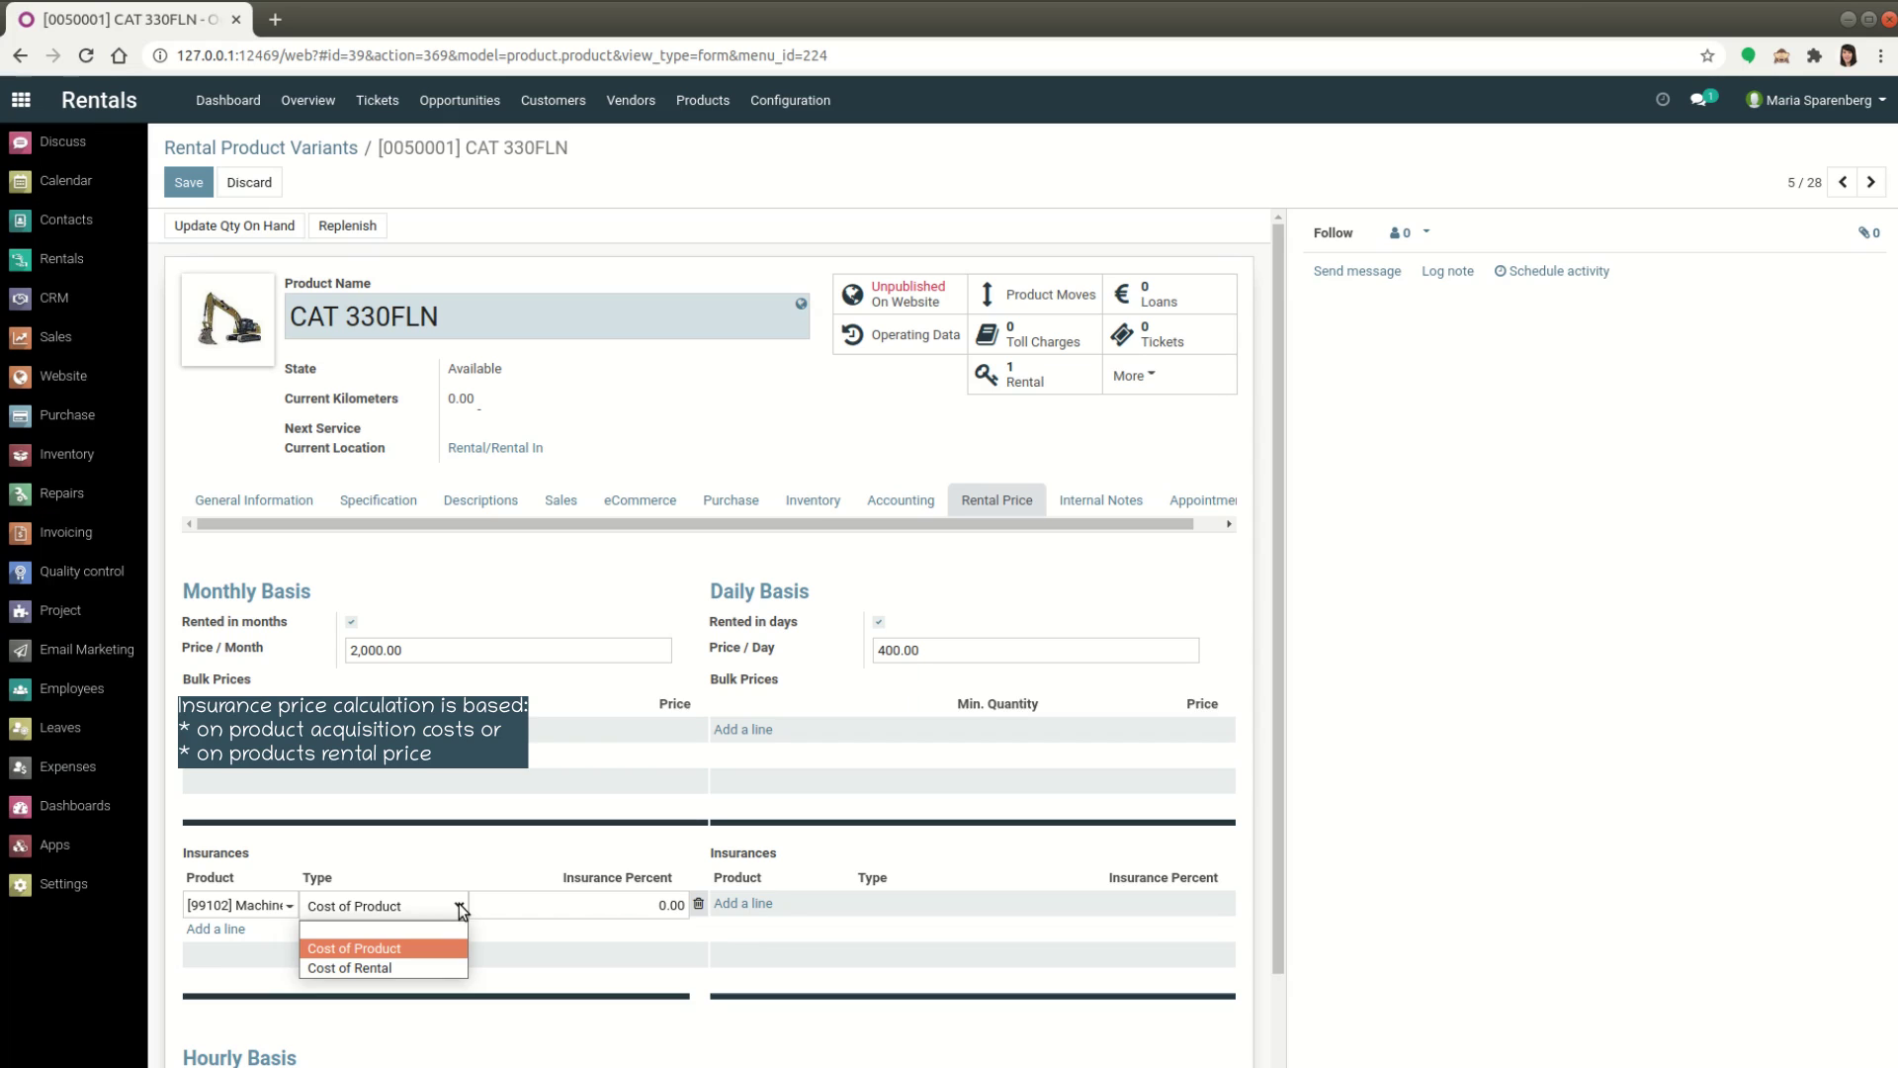
pyautogui.click(458, 903)
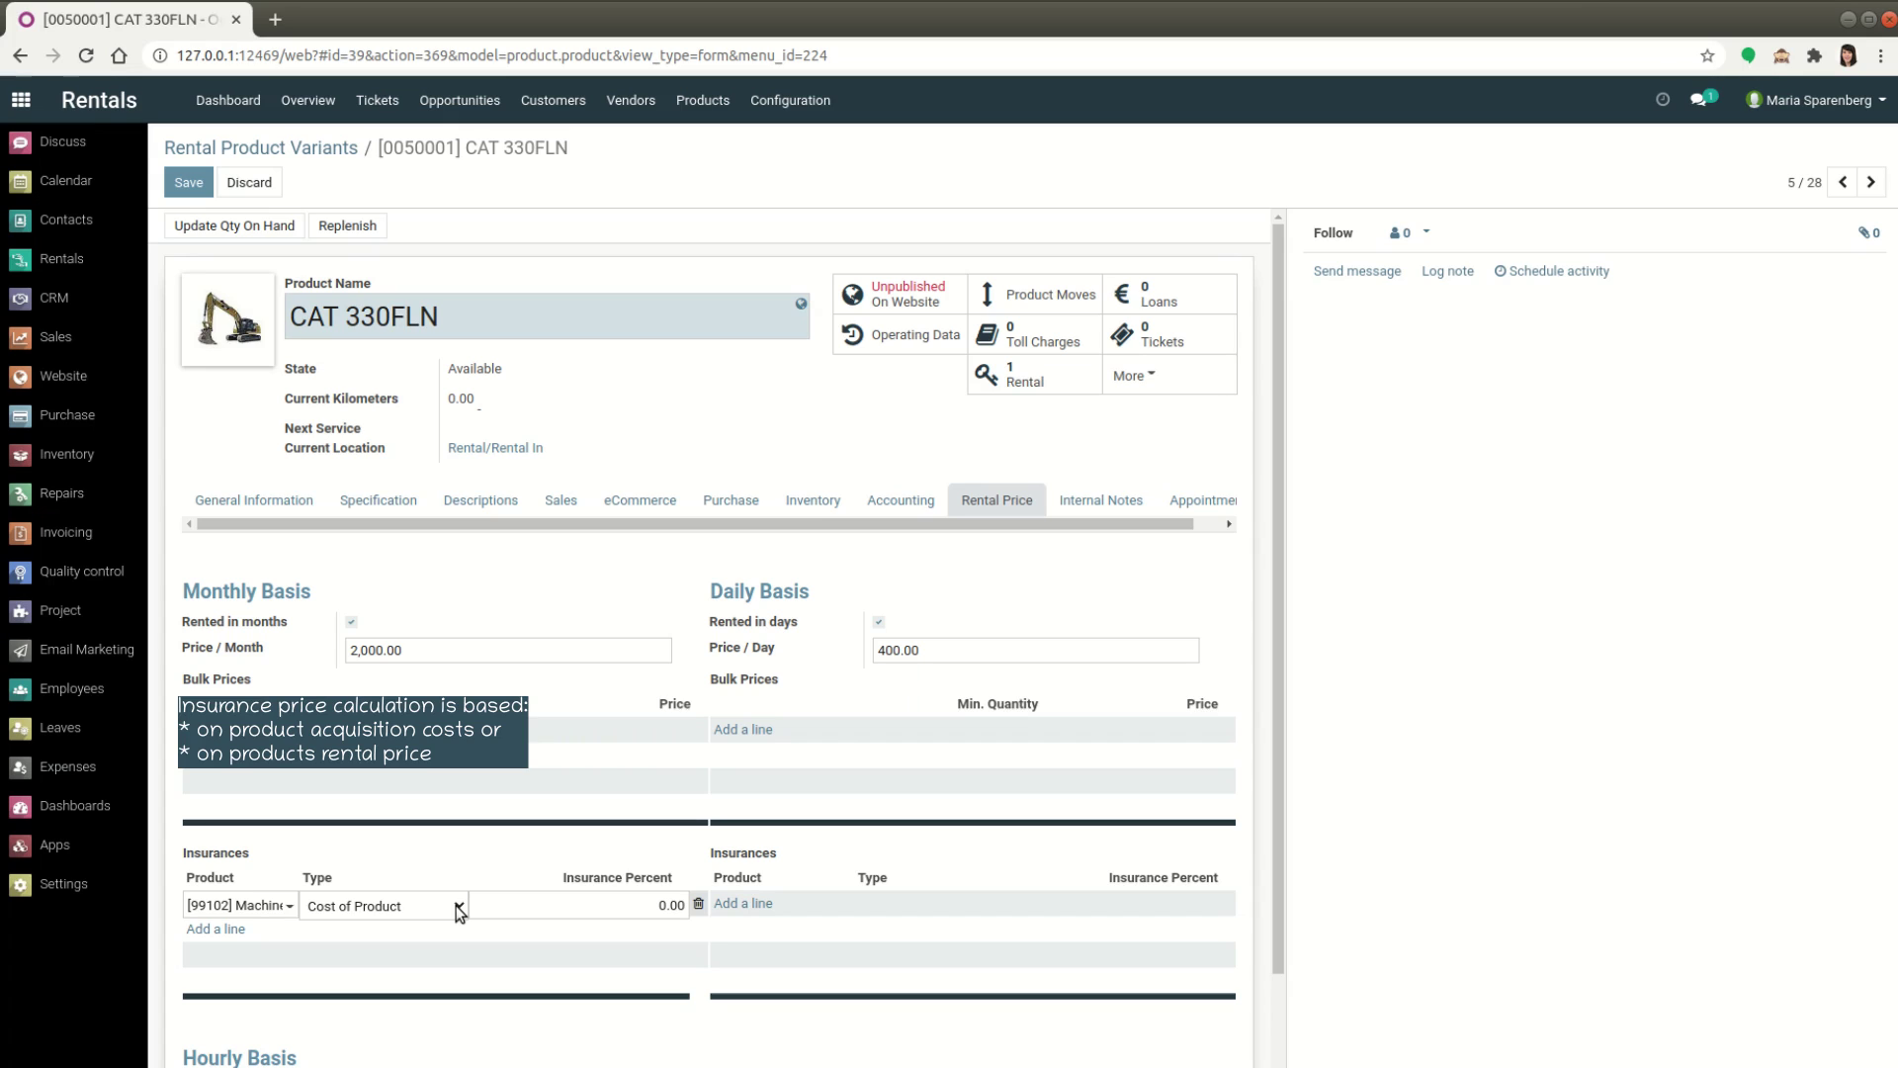
# - Check the product's standard cost in its purchase details
pyautogui.click(727, 501)
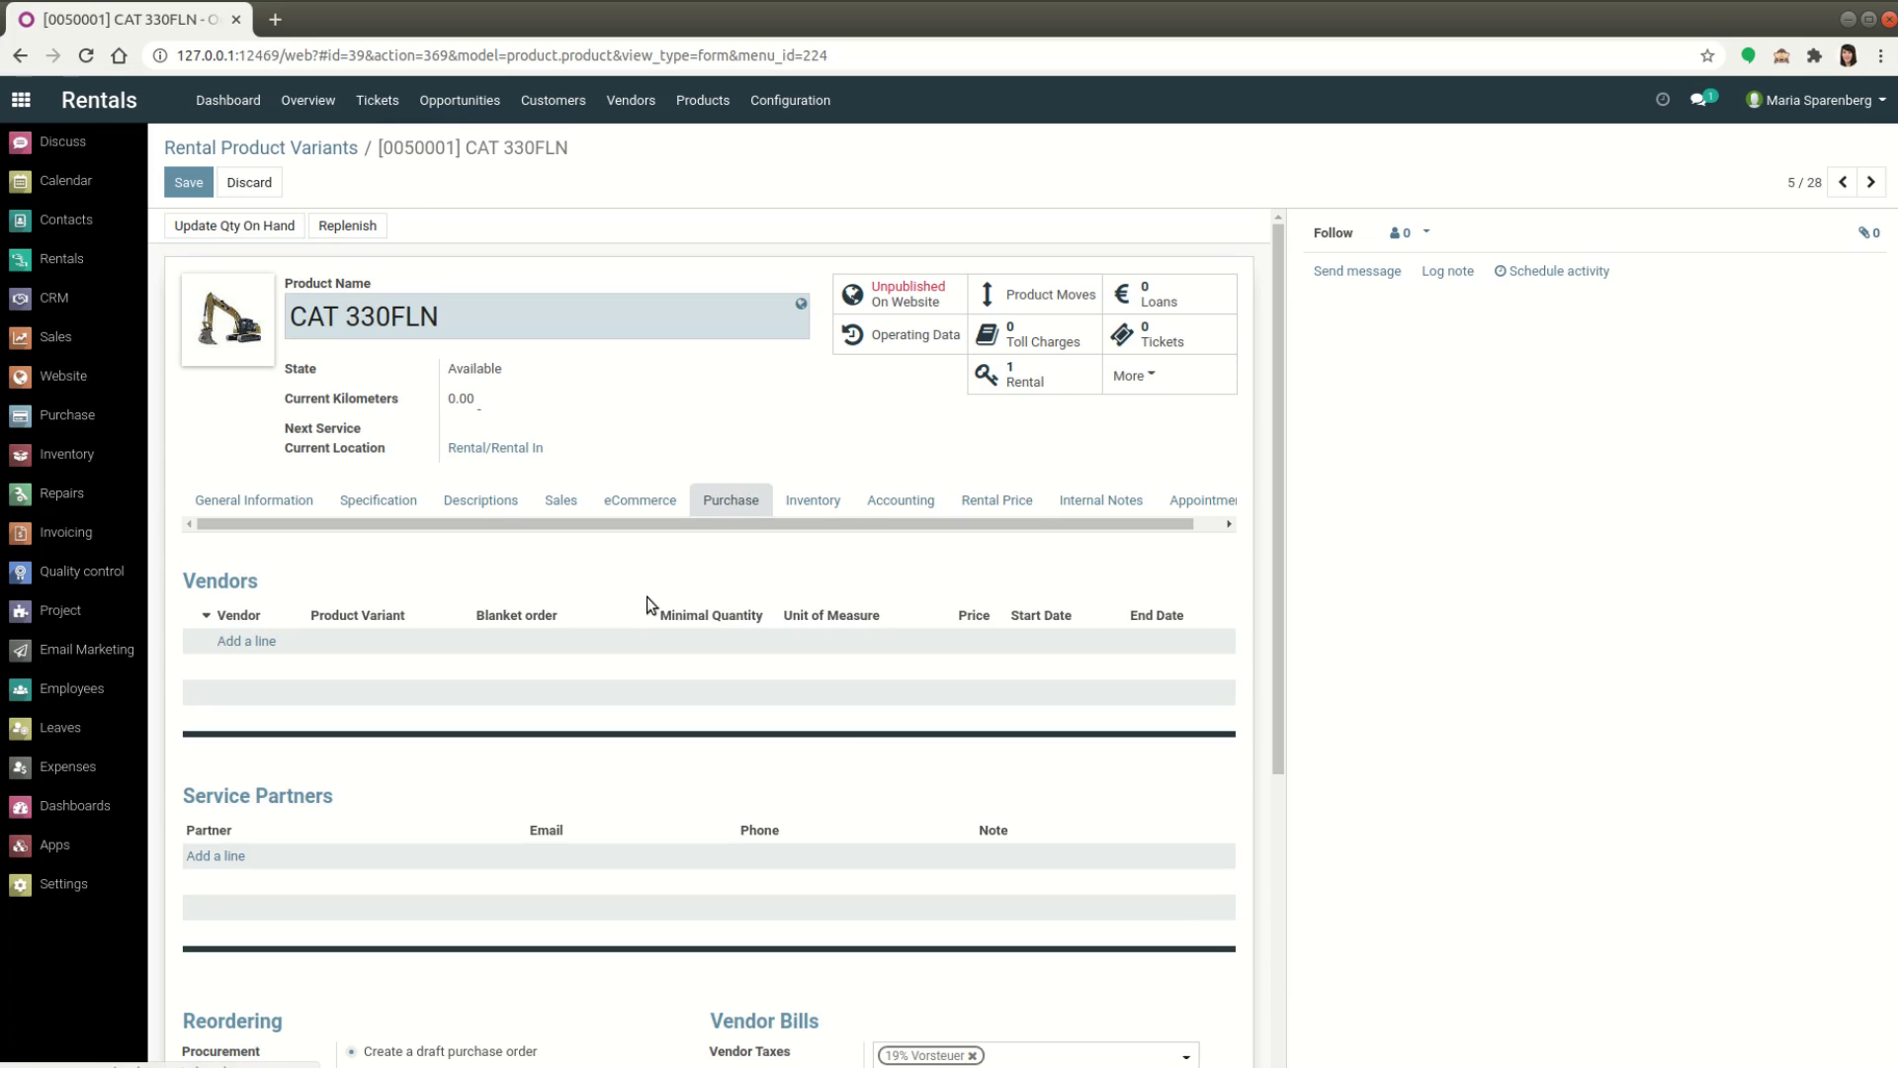
pyautogui.scroll(-5, 643, 608)
pyautogui.moveTo(439, 732); pyautogui.dragTo(317, 742)
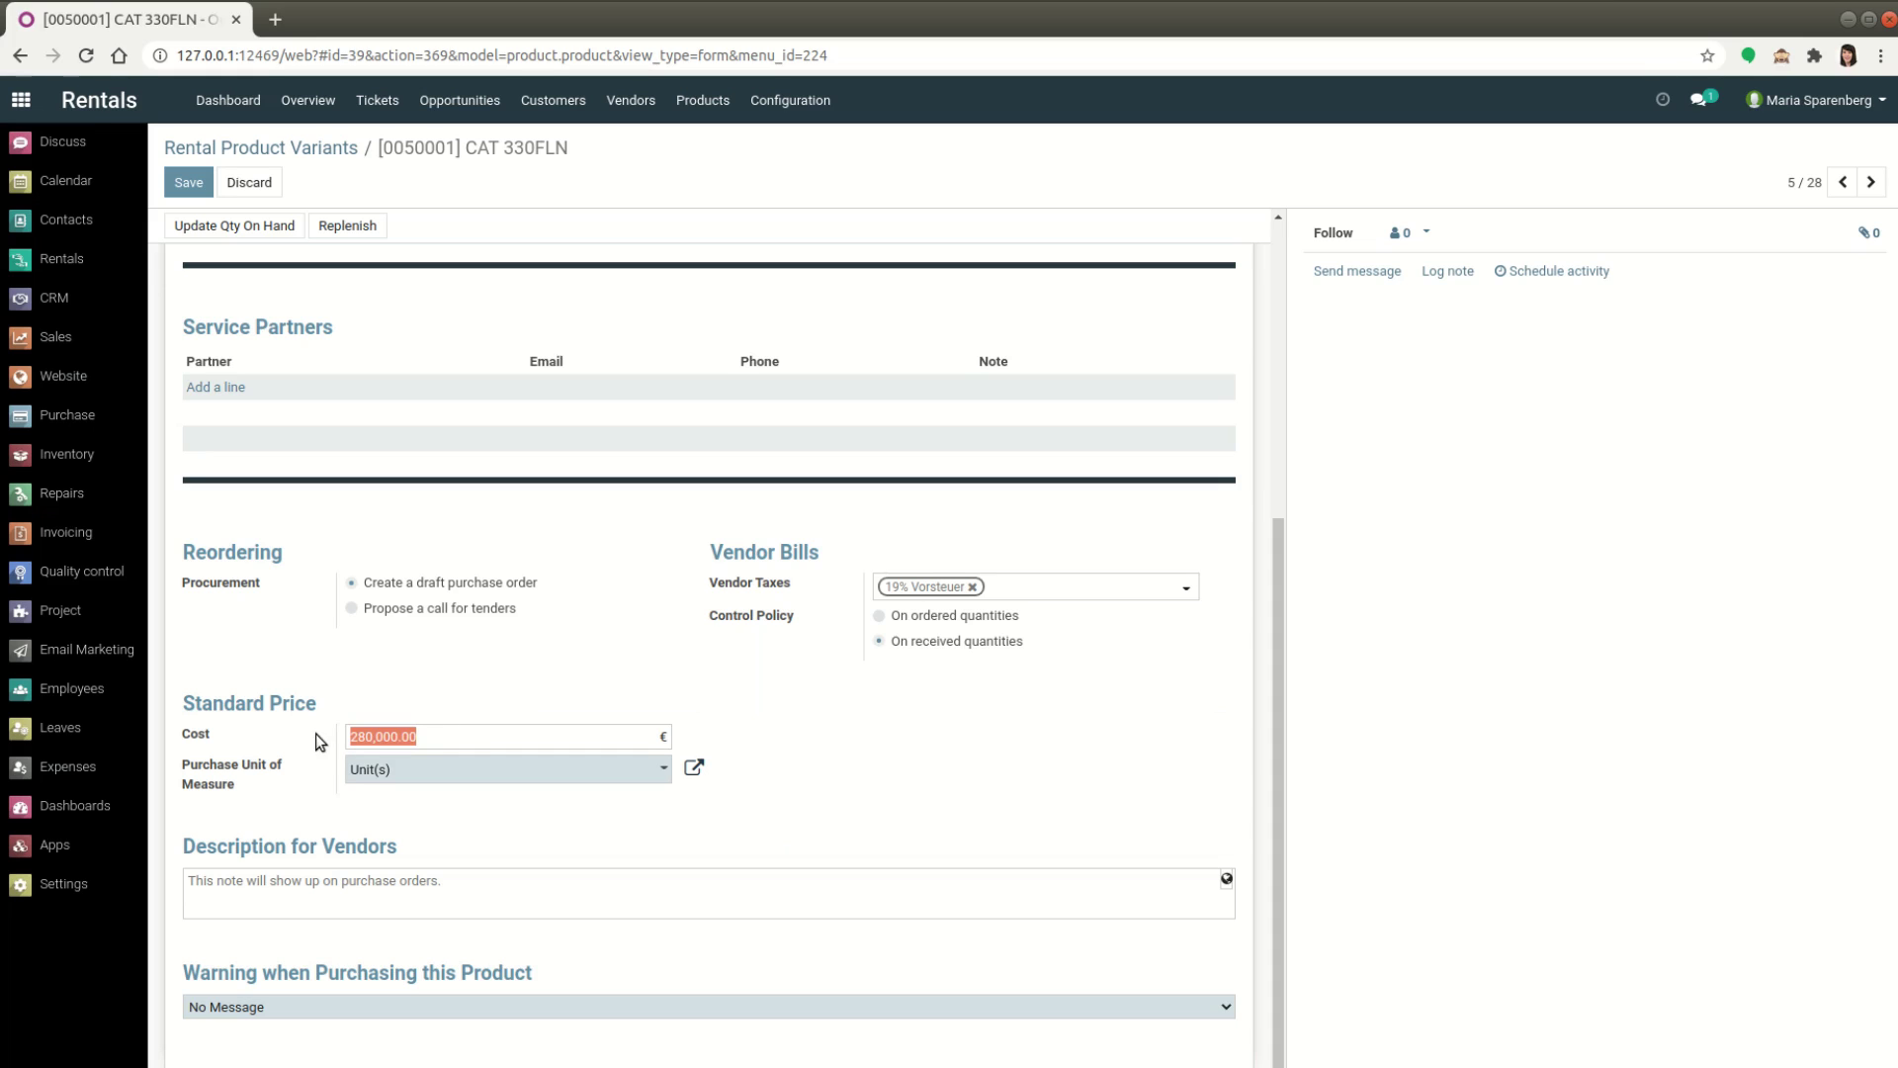
pyautogui.scroll(3, 536, 663)
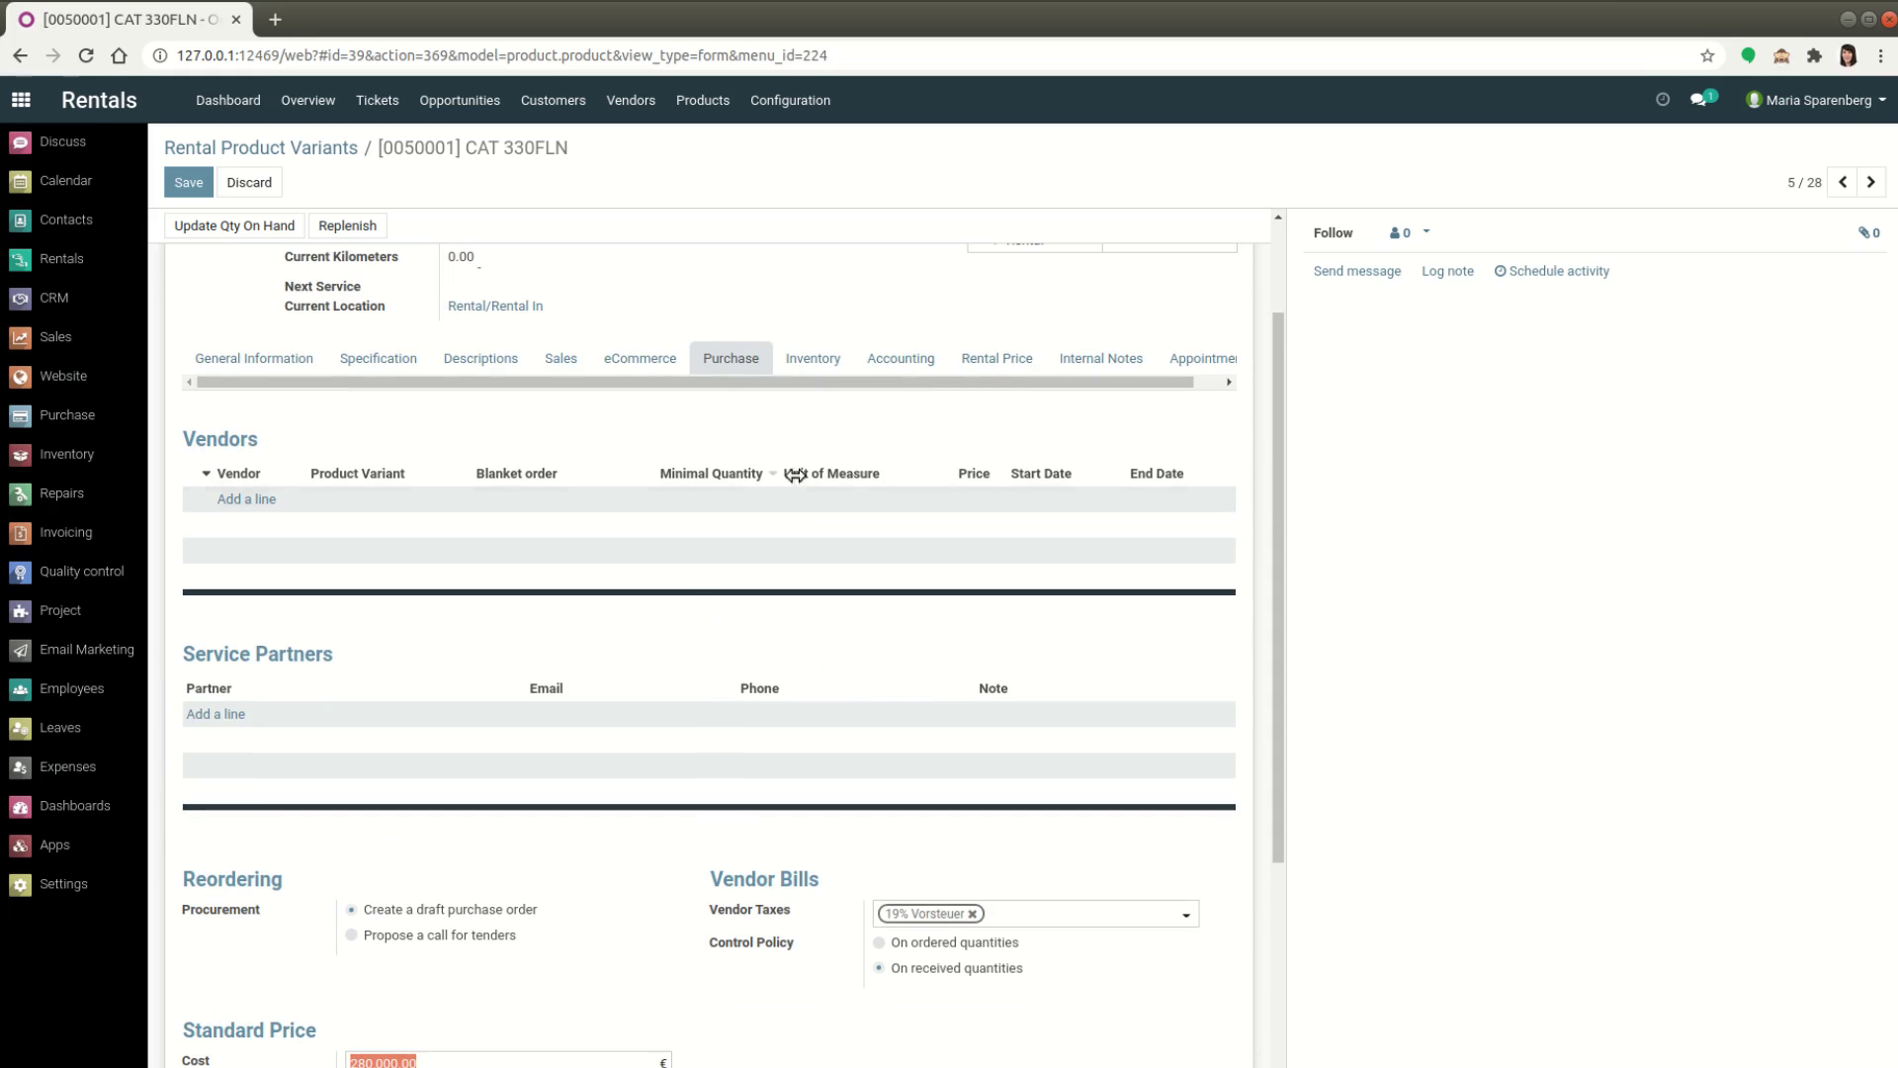
# - Set the insurance percent of the monthly Machinery Breakdown Insurance line to 0.10
pyautogui.click(999, 360)
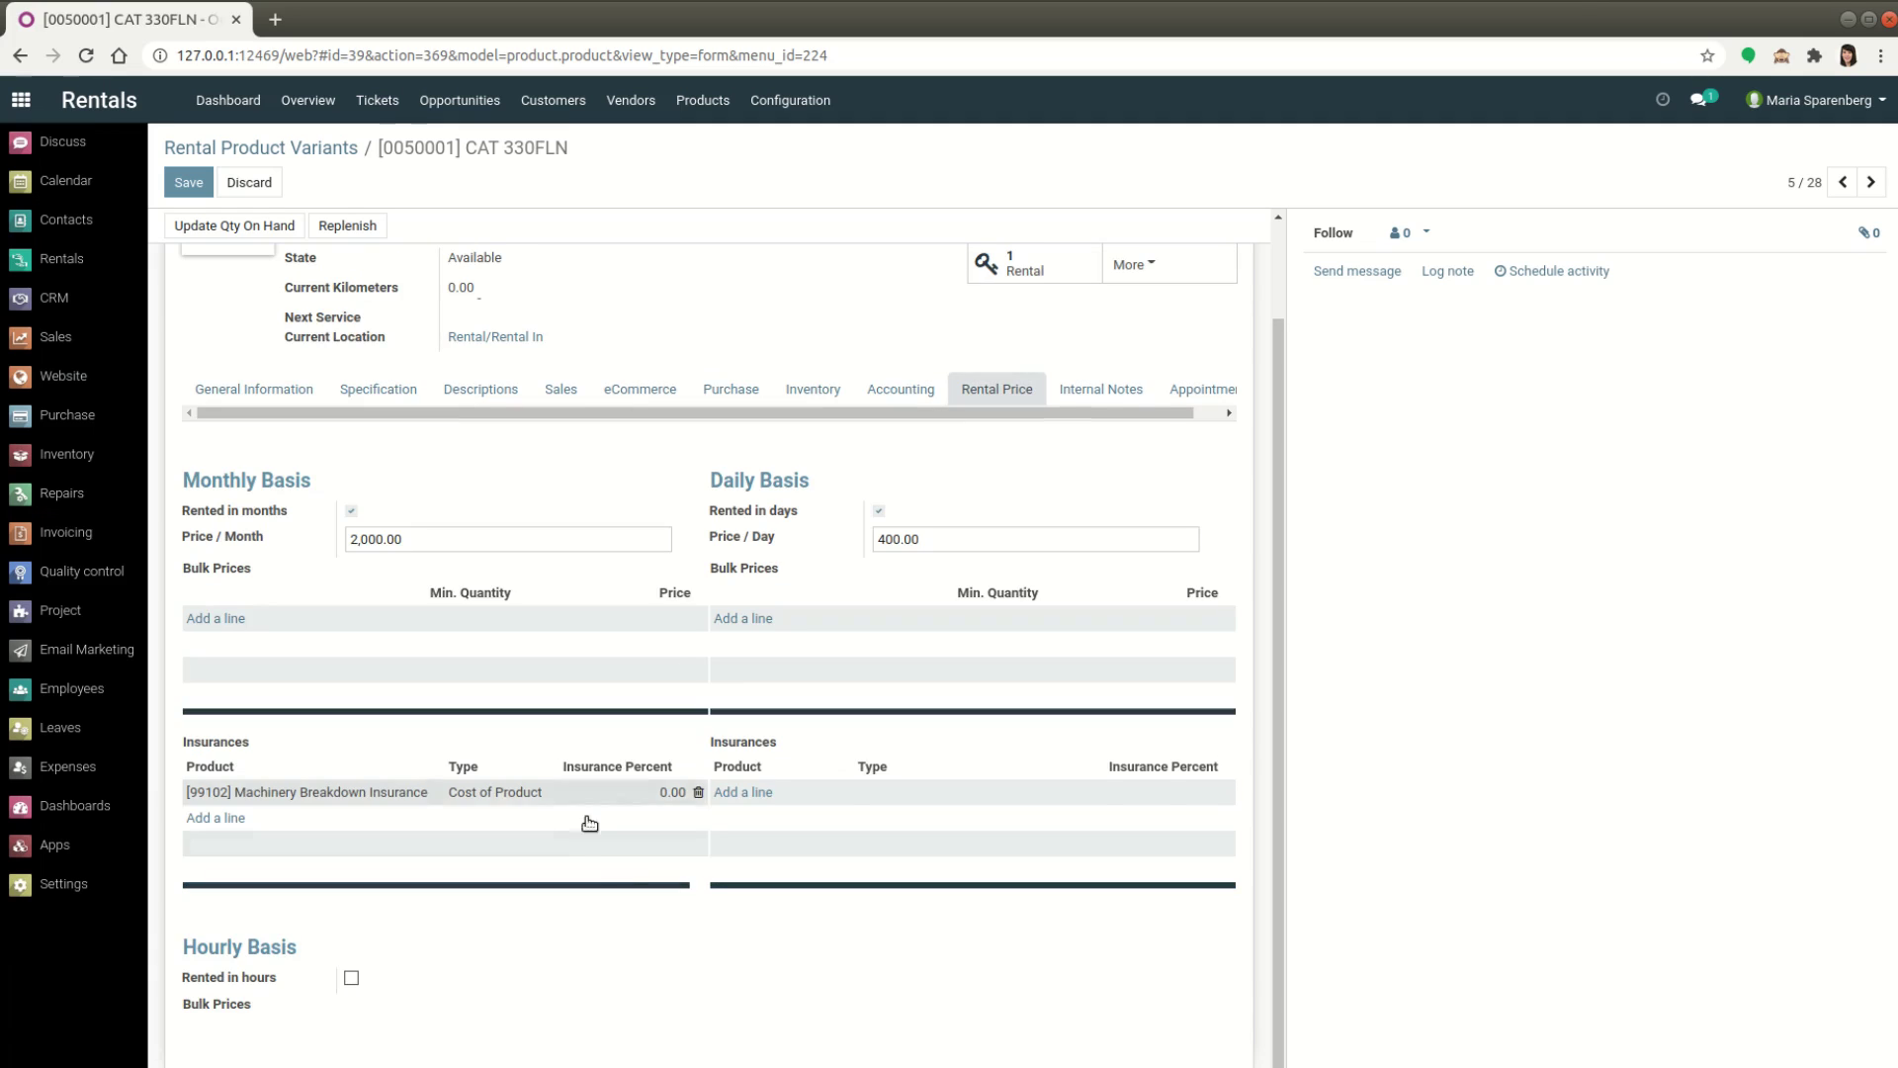
pyautogui.click(664, 796)
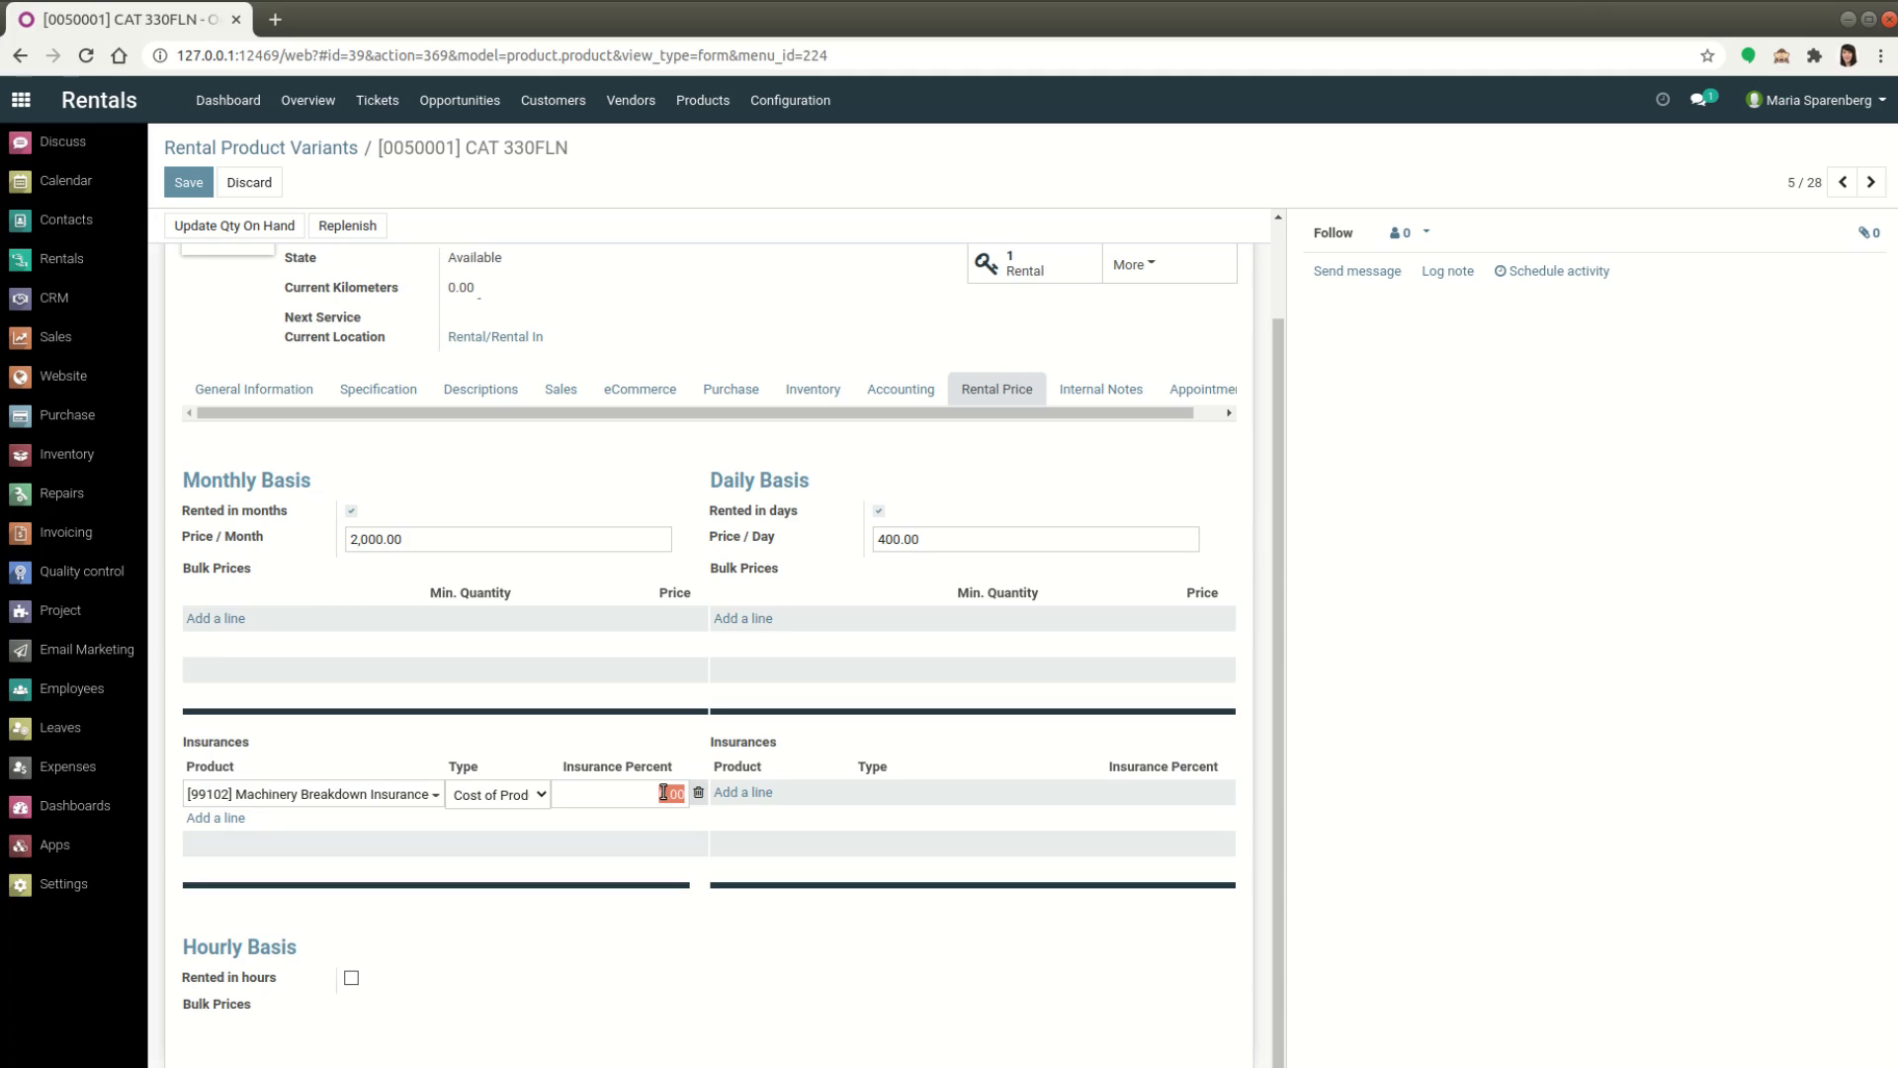
pyautogui.write('0')
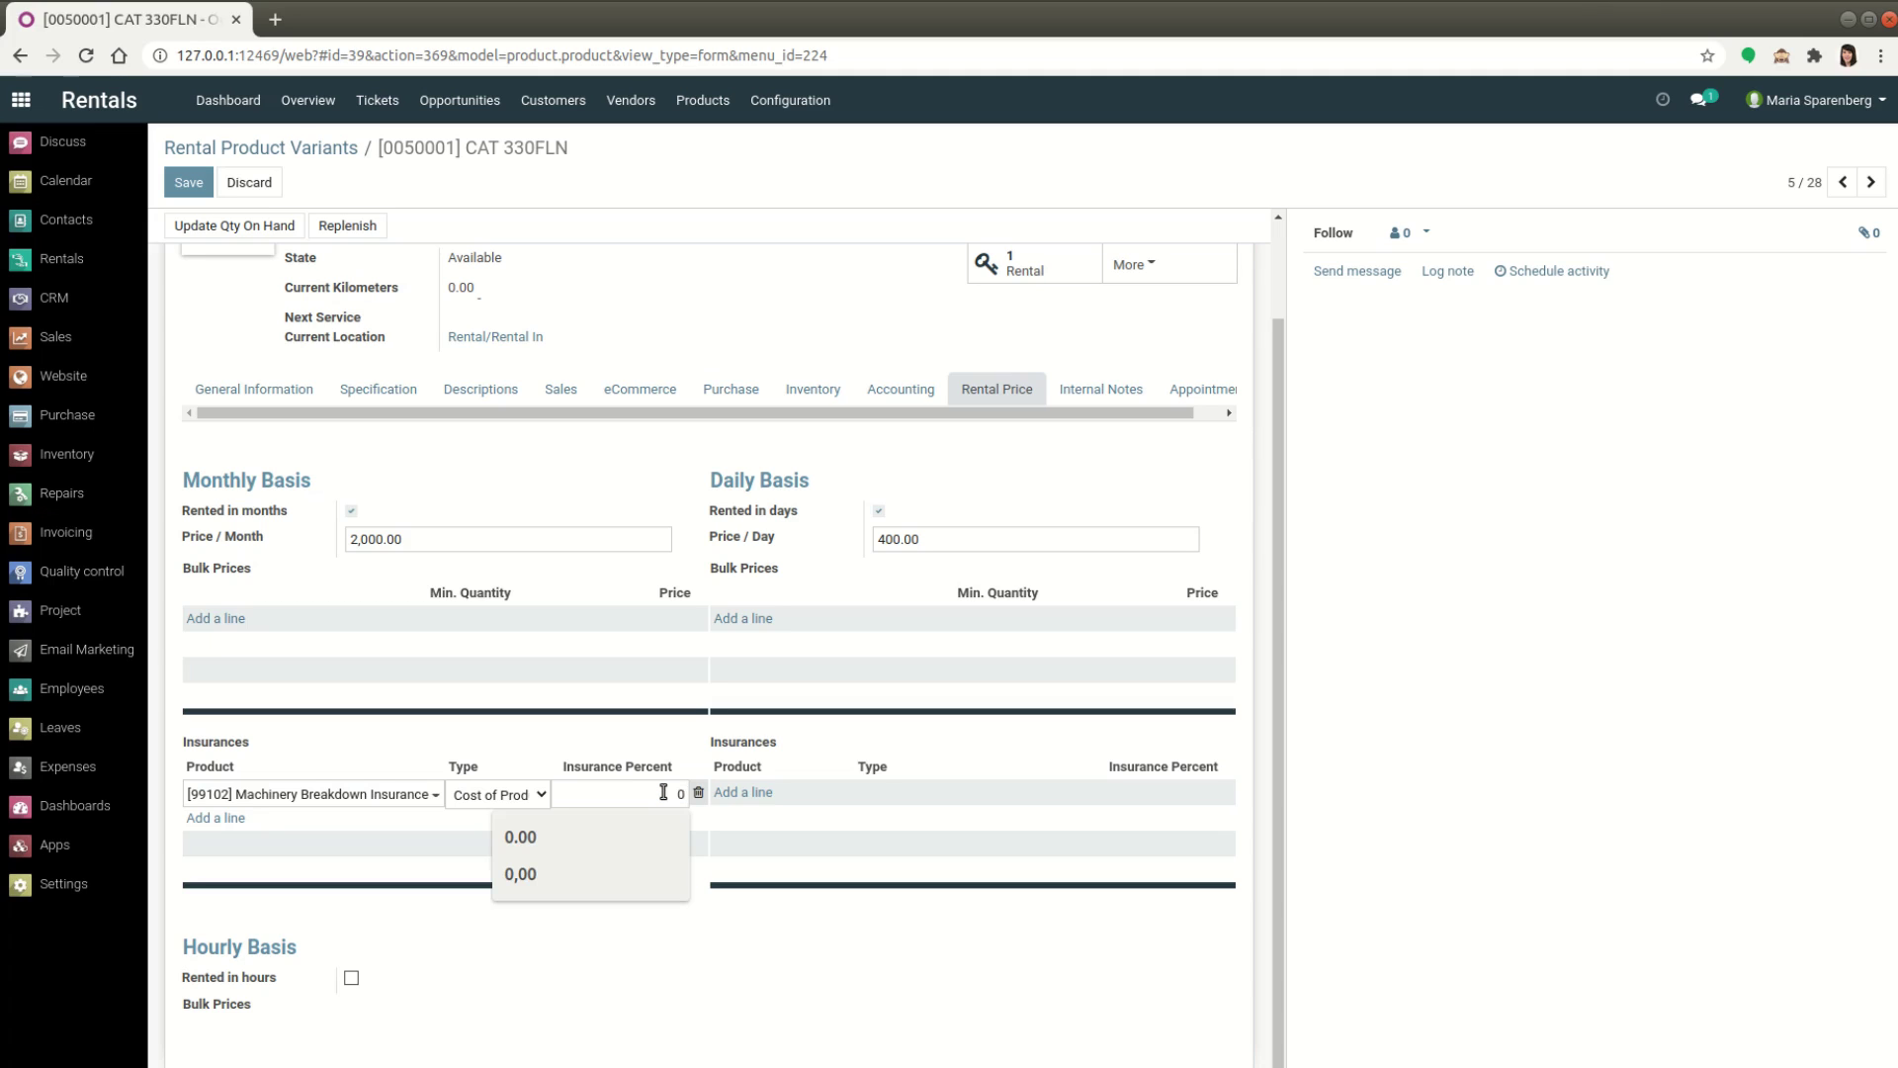
pyautogui.write('.1')
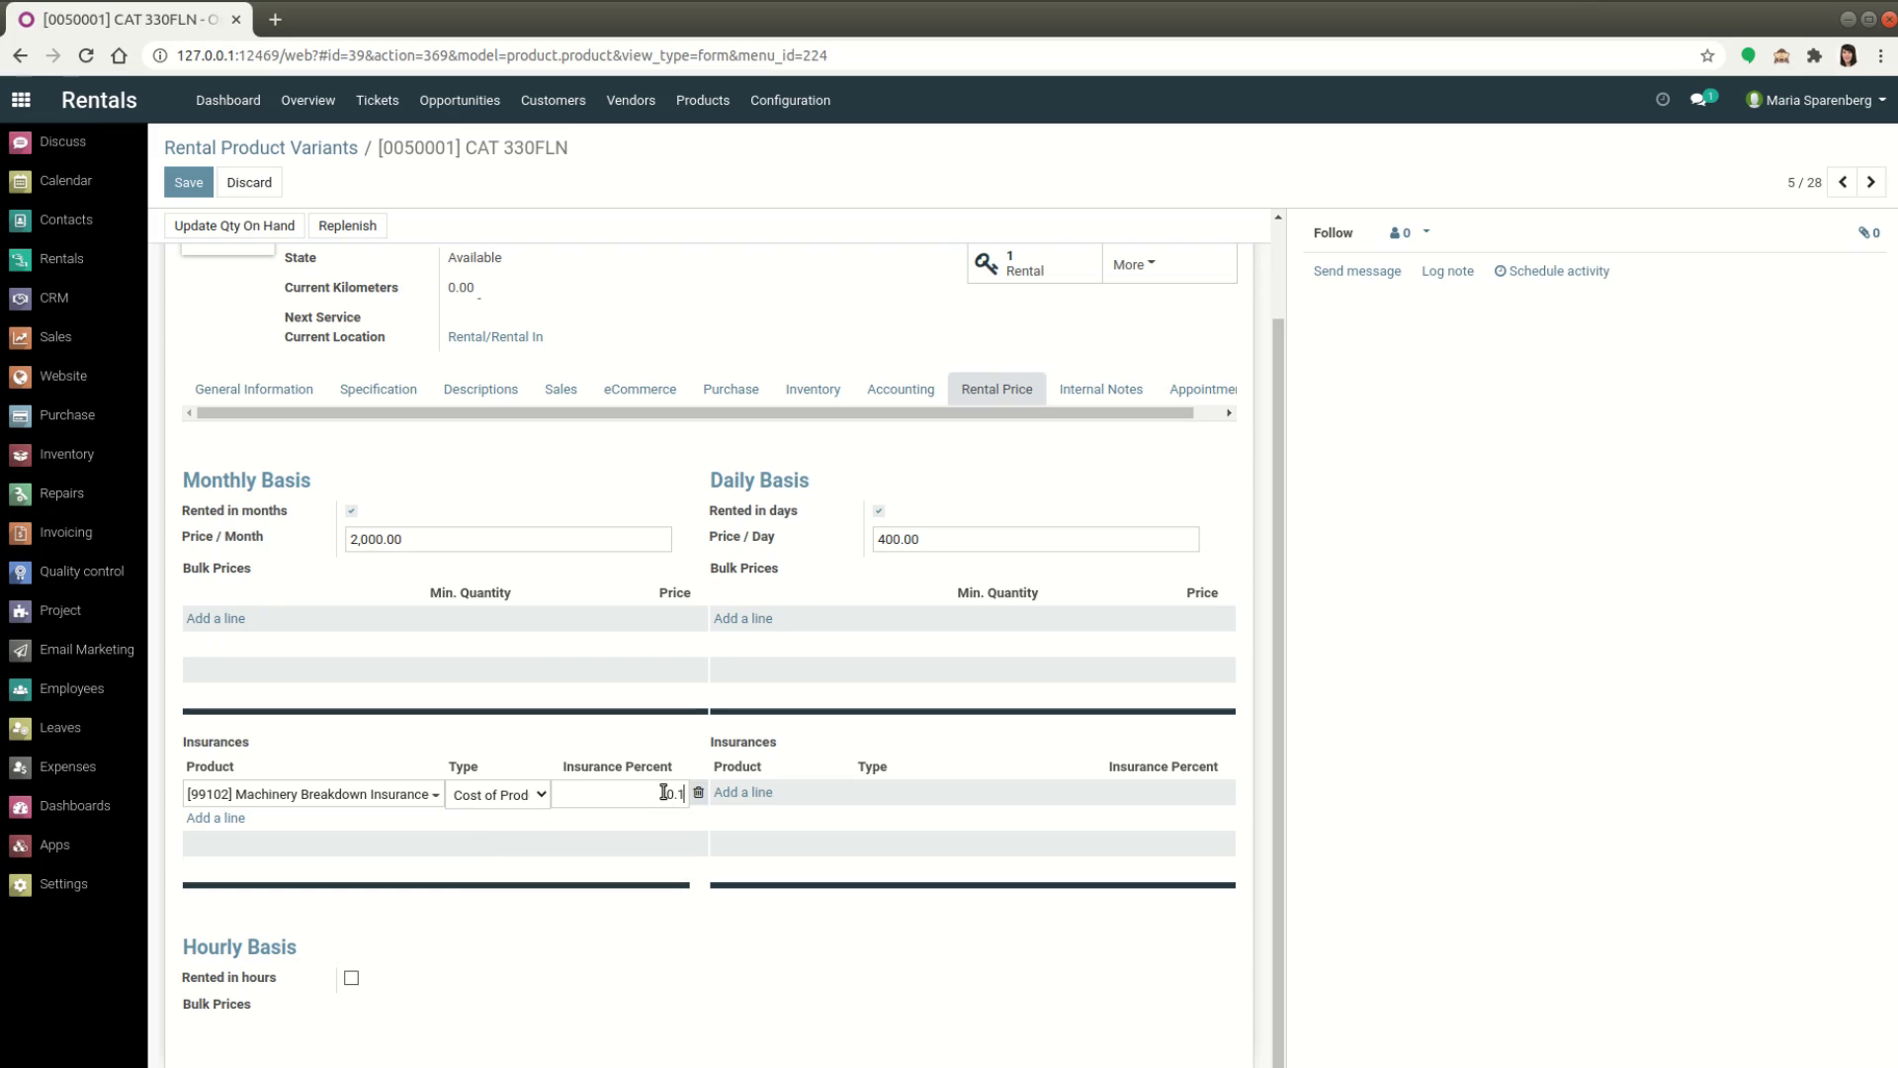
pyautogui.click(696, 942)
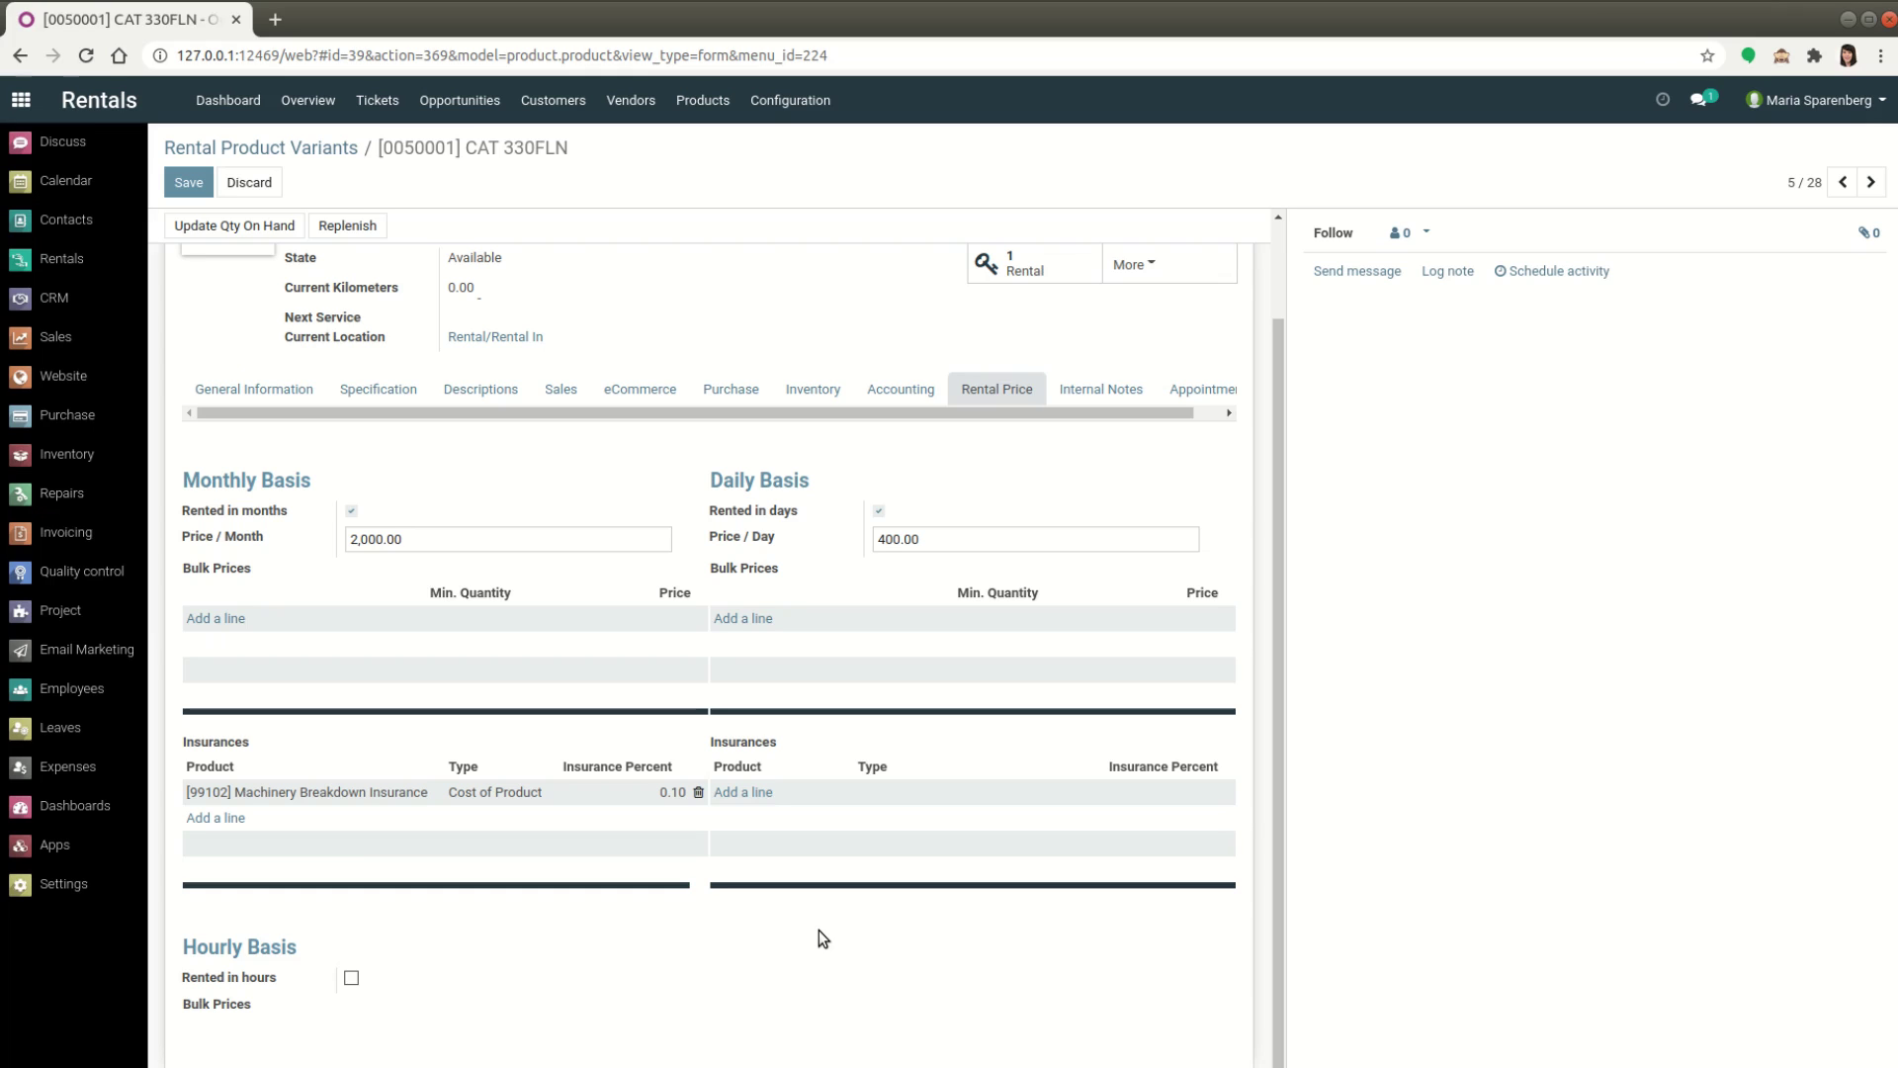
# - Add [99103] Vehicle Insurance to the daily insurances with type Cost of Rental and check the daily rental price
pyautogui.click(753, 796)
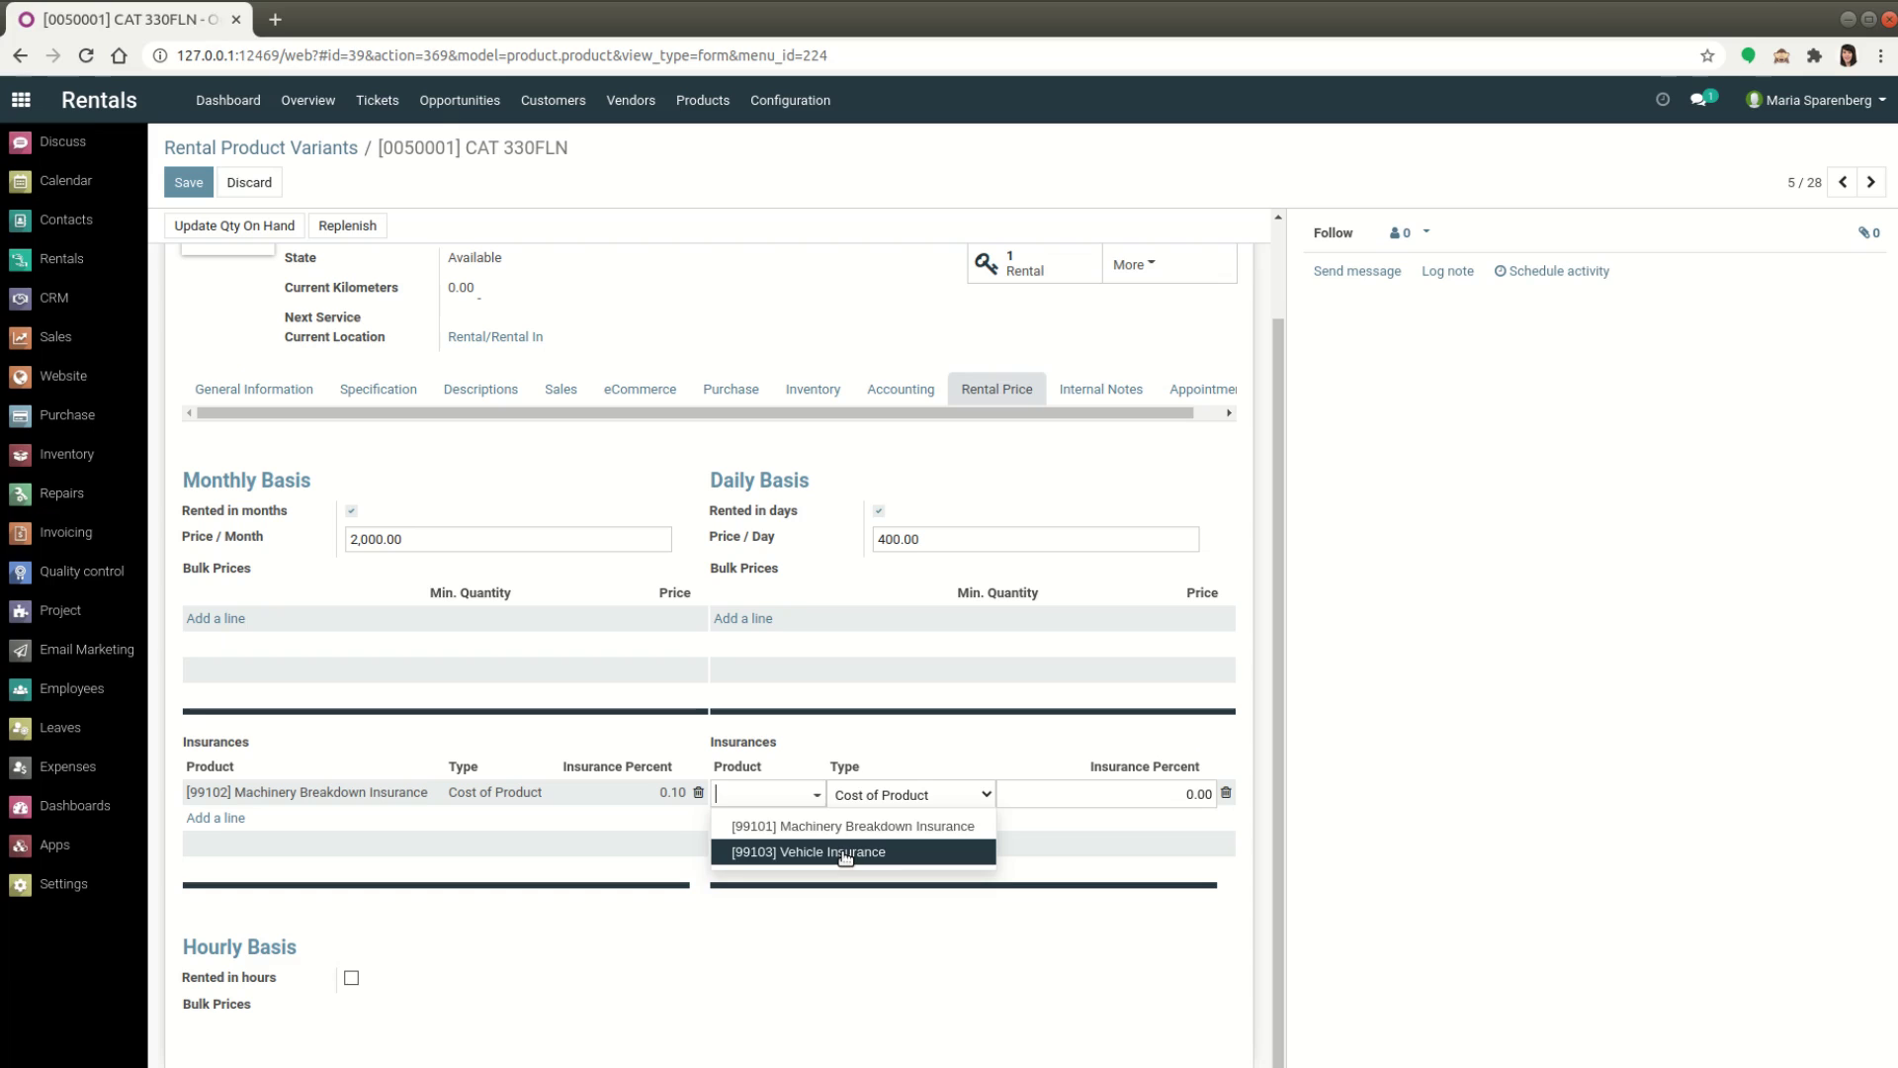
pyautogui.click(851, 853)
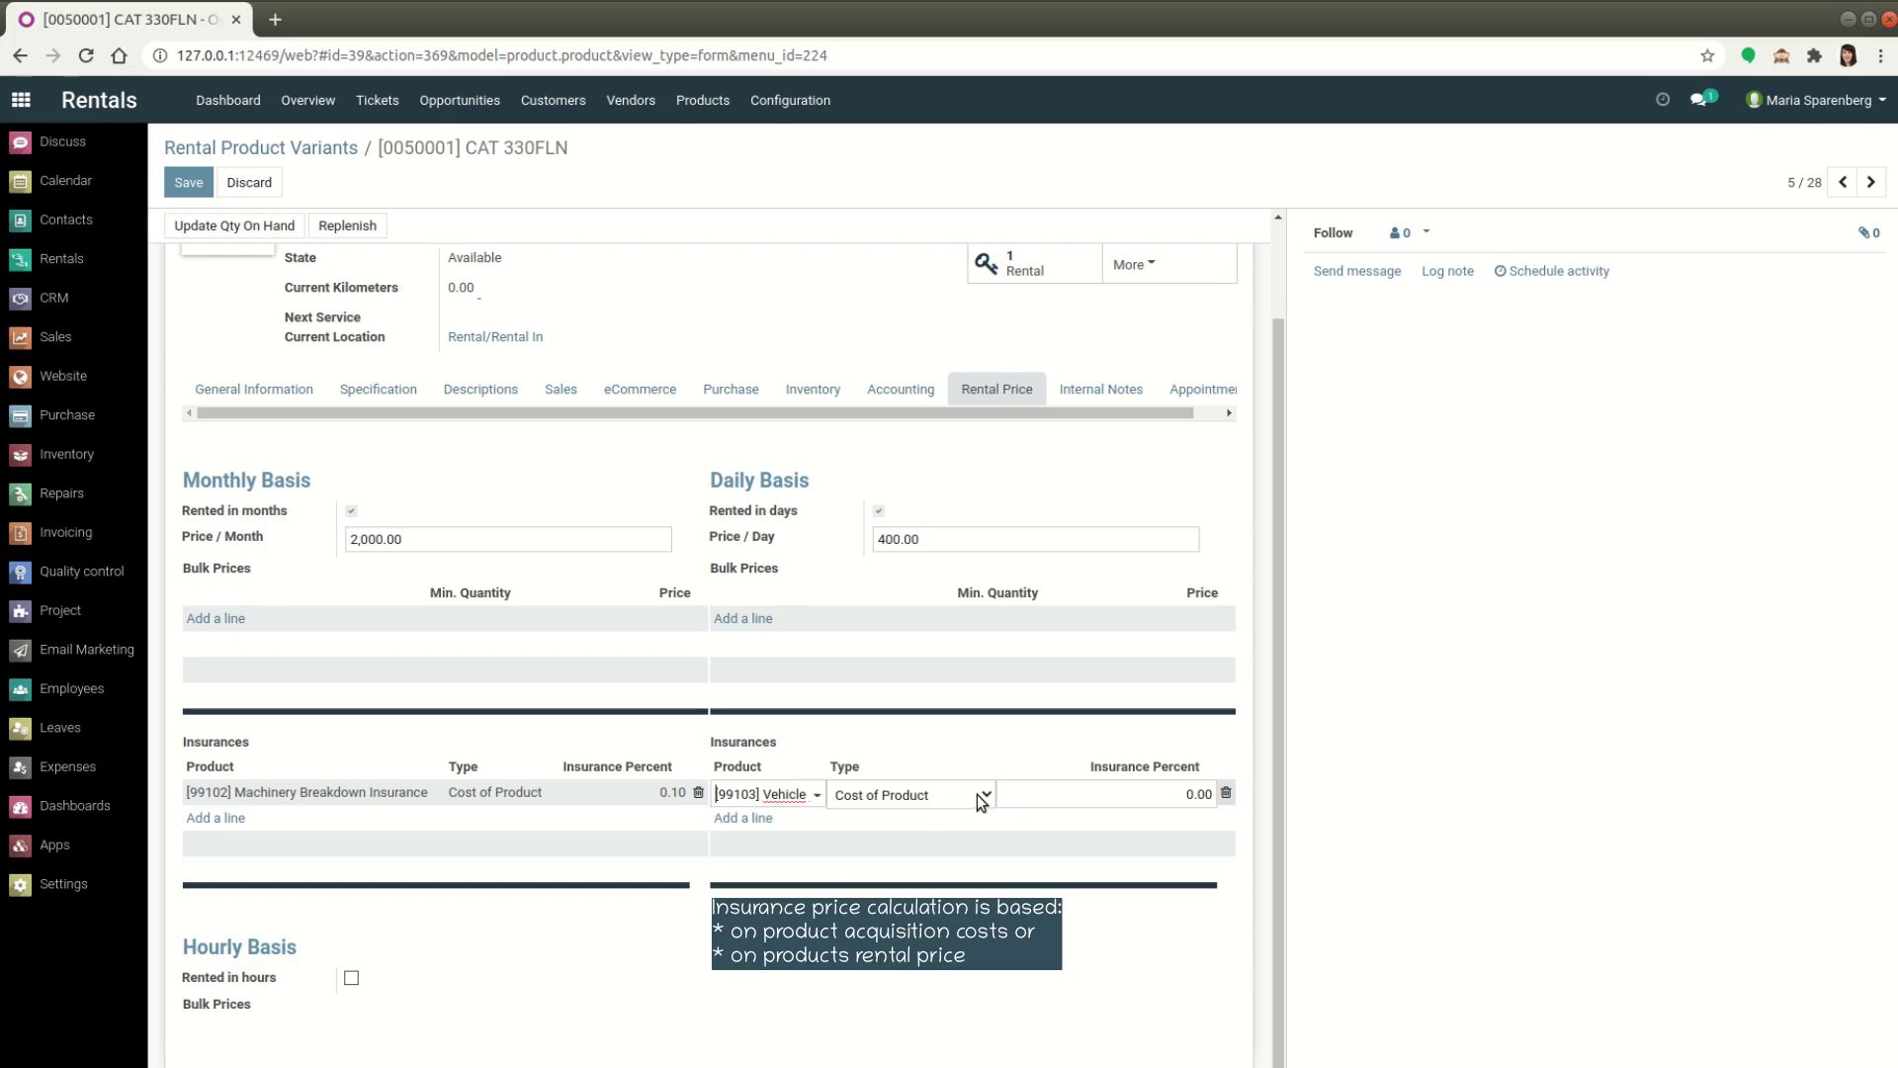
pyautogui.click(987, 799)
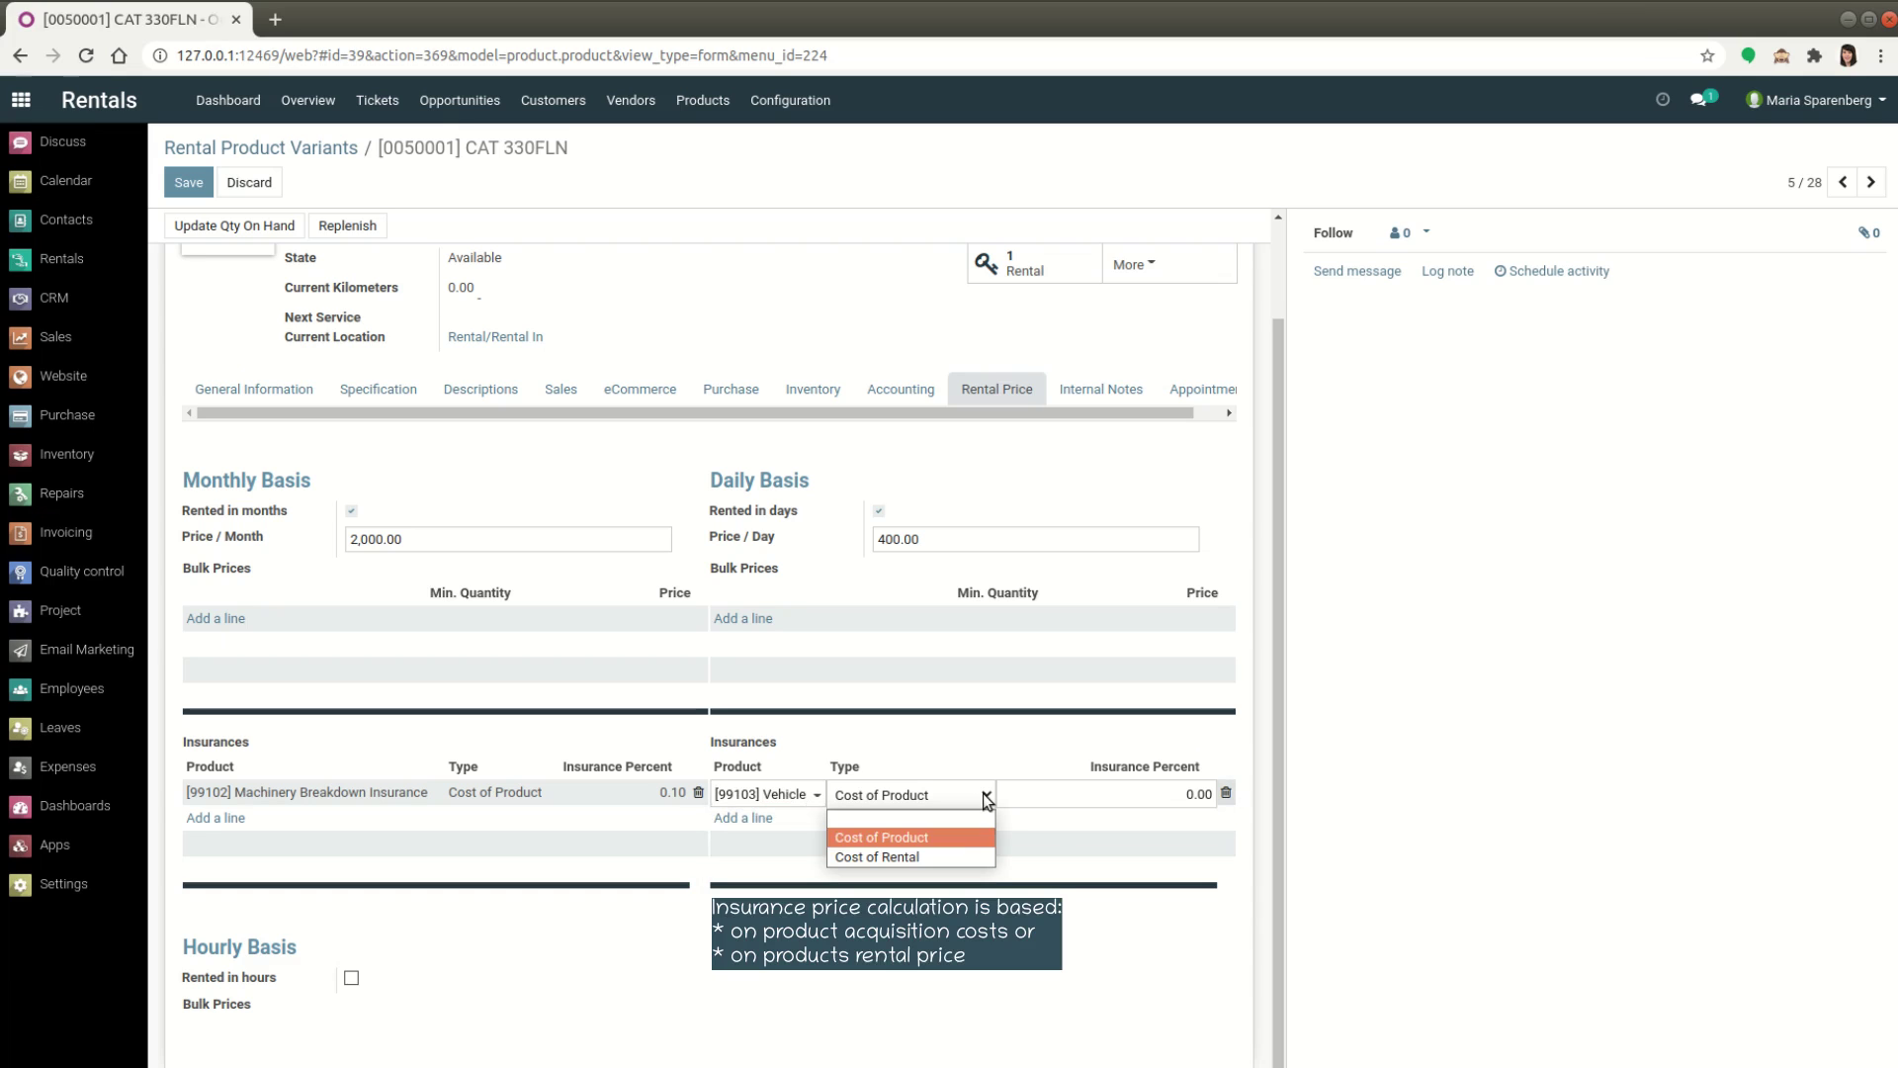
pyautogui.click(922, 857)
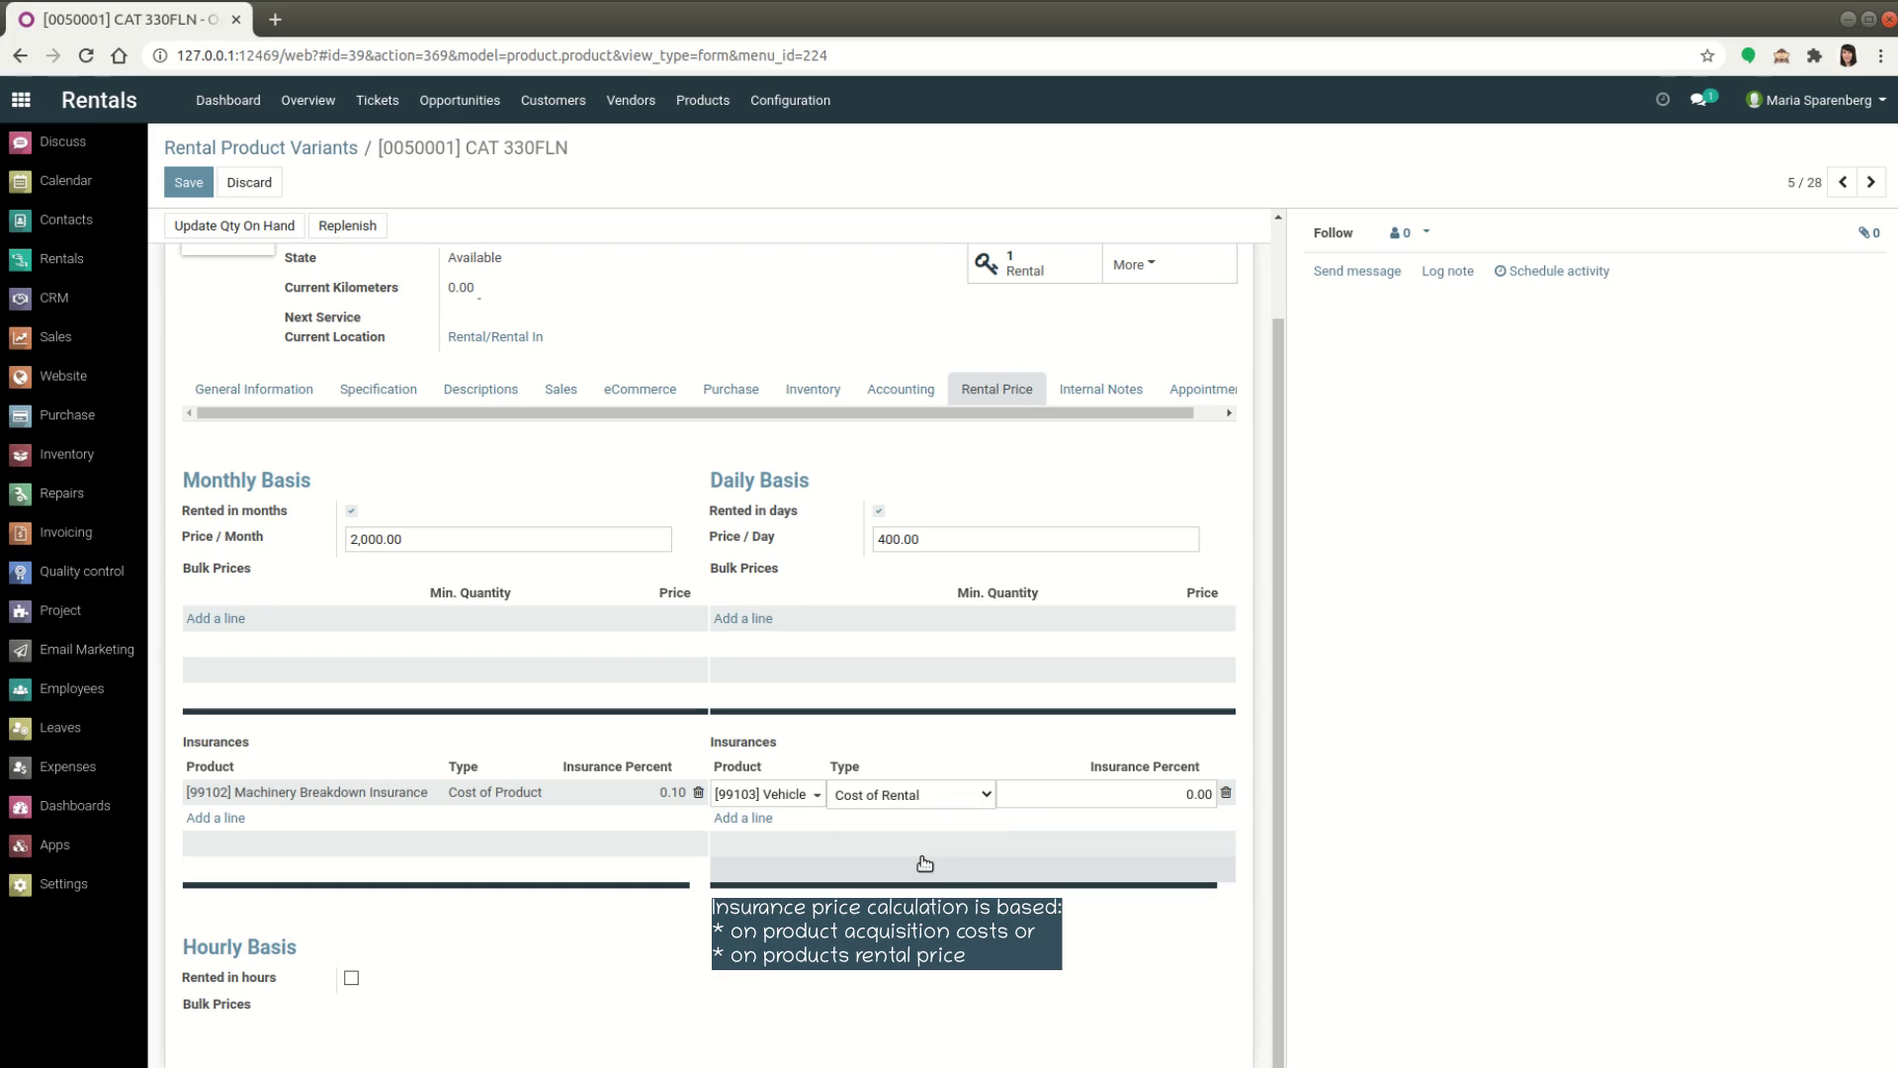
pyautogui.click(936, 539)
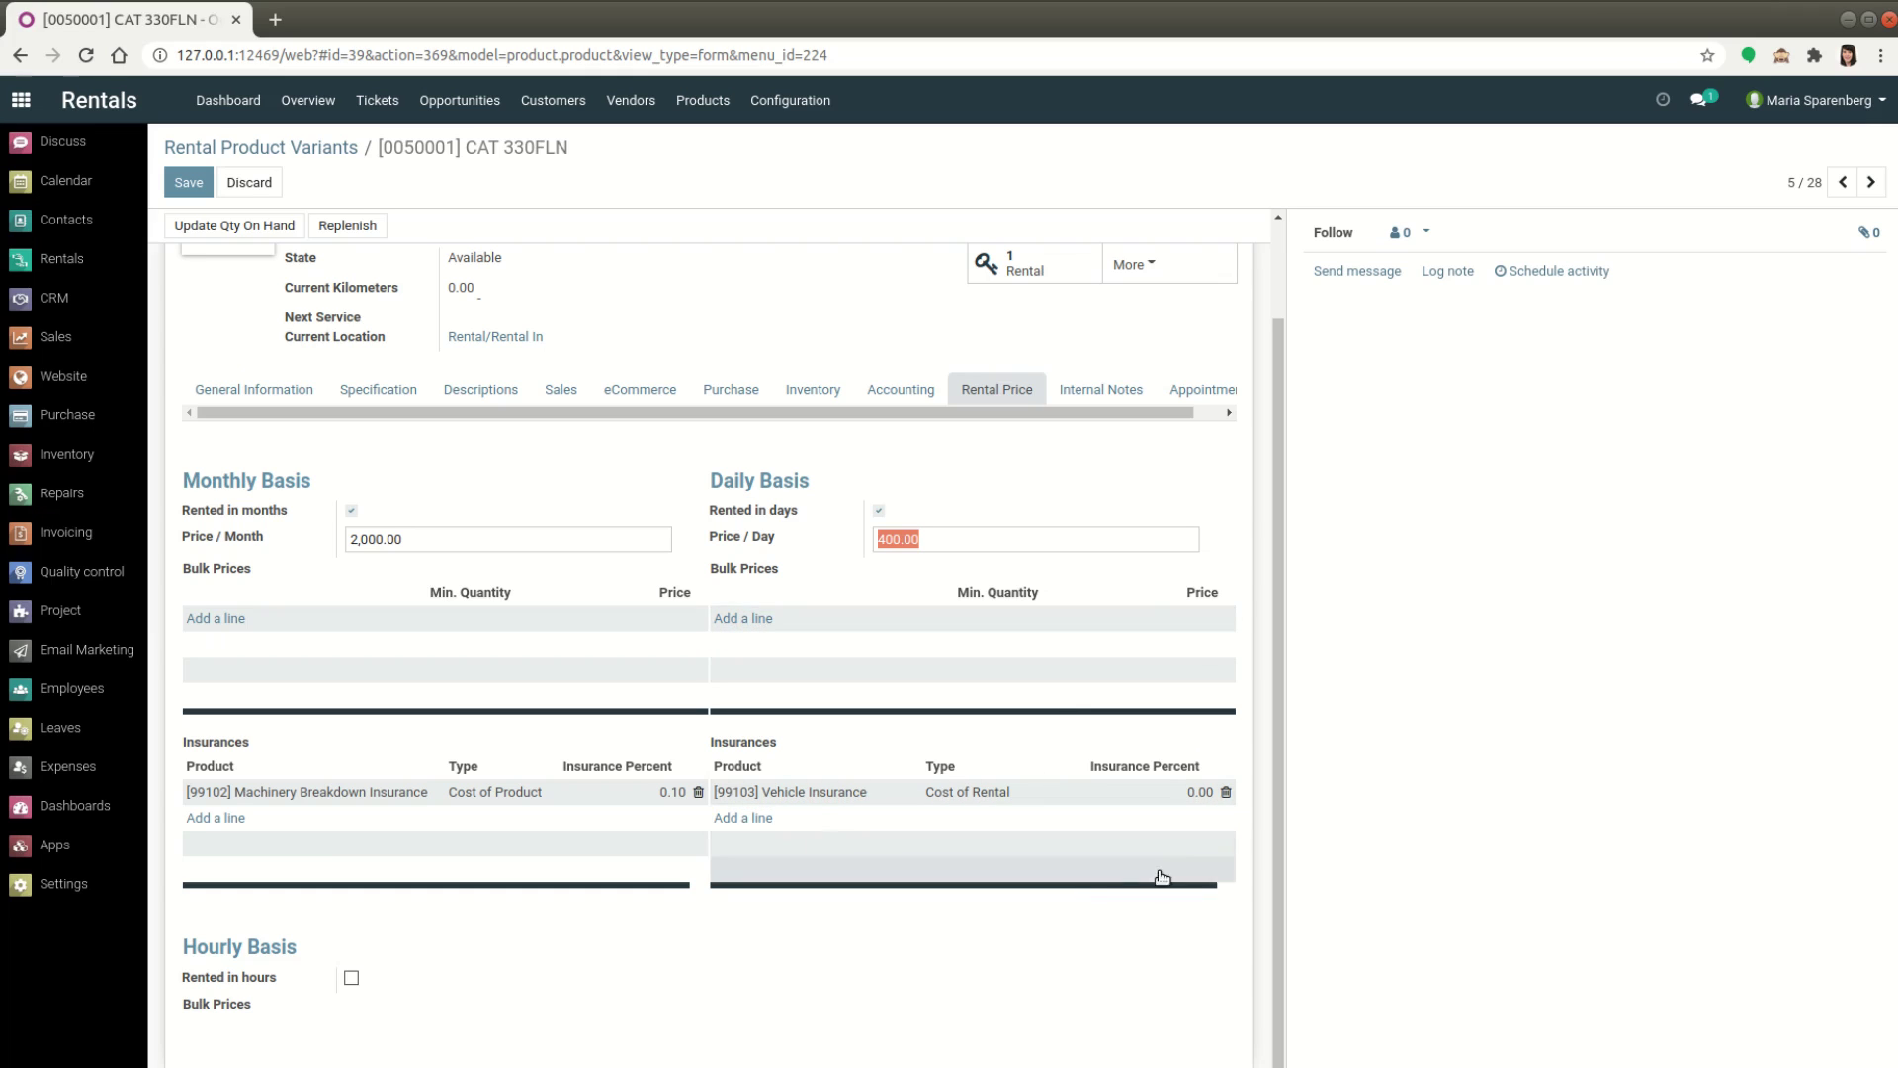
# - Set the insurance percent of the daily Vehicle Insurance line to 1.00
pyautogui.click(1196, 794)
pyautogui.write('1')
pyautogui.click(1101, 916)
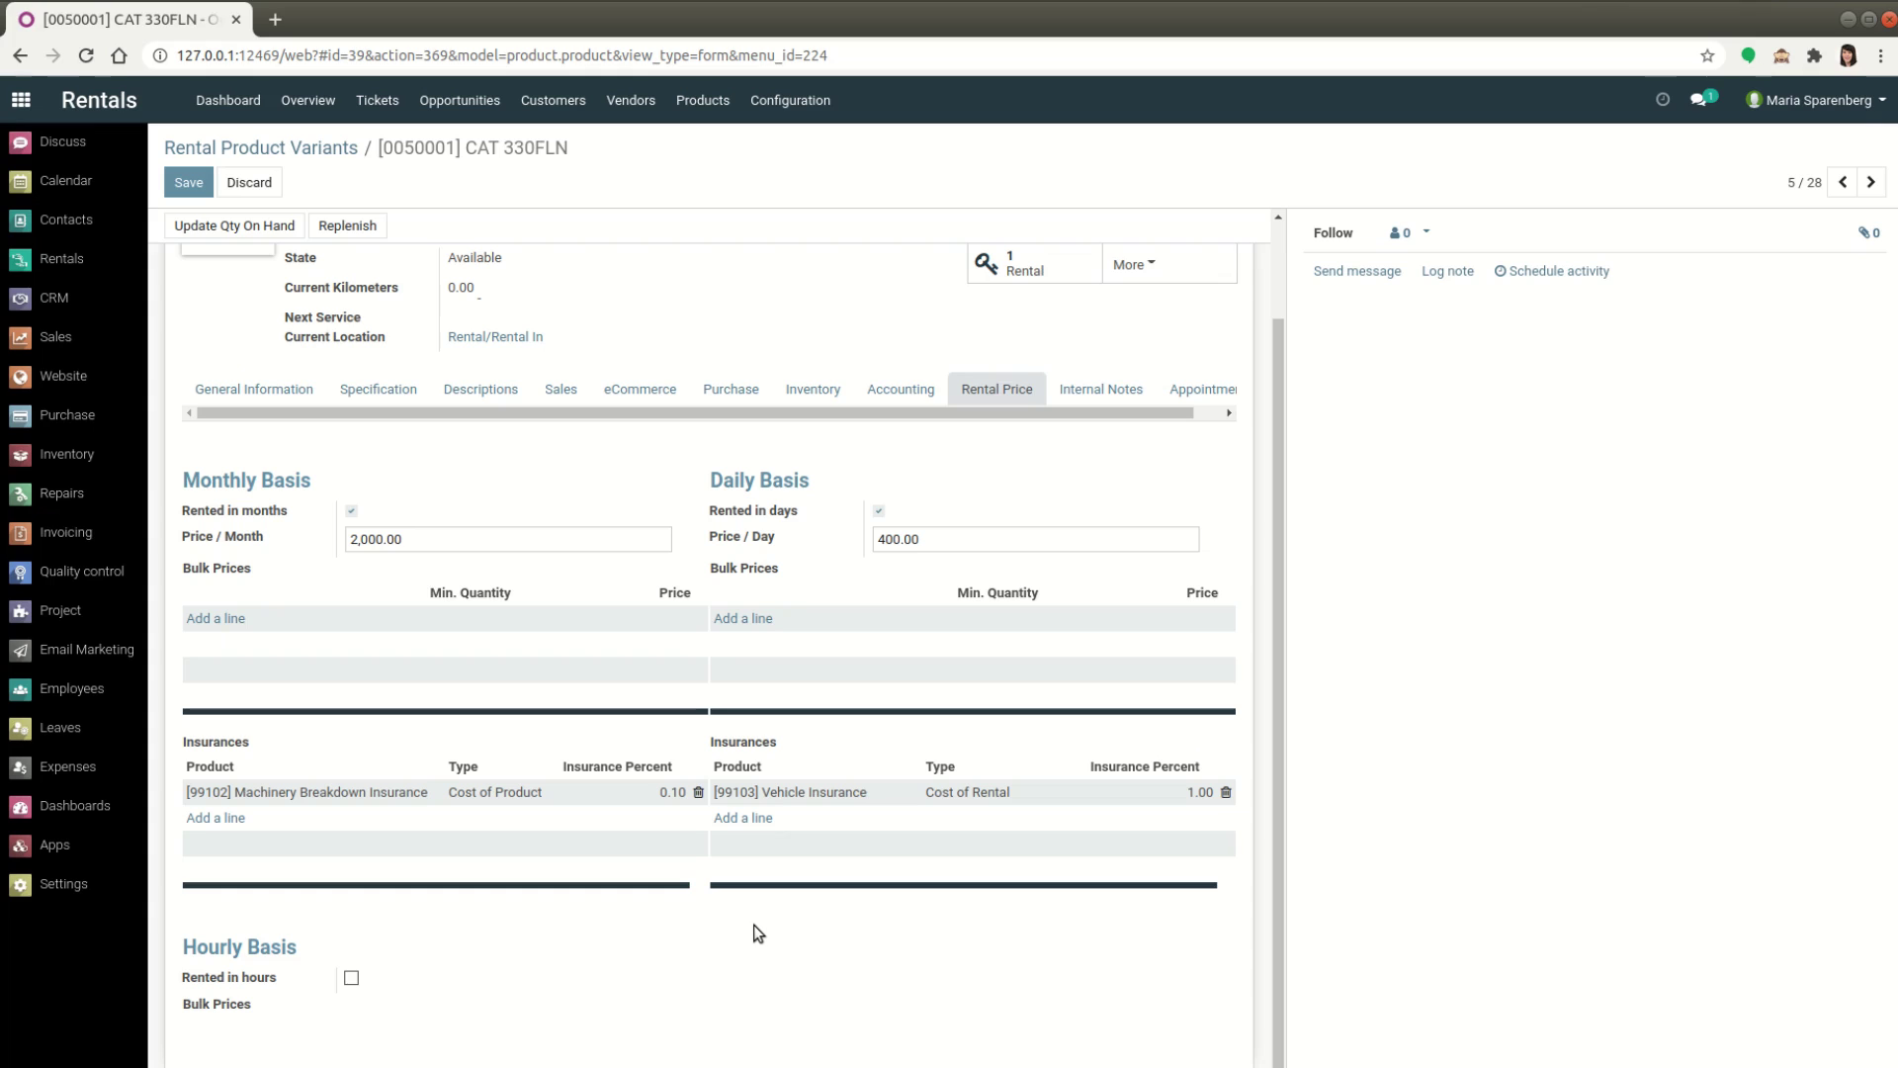
# - Add [99101] Machinery Breakdown Insurance to the daily insurances as Cost of Product with 0.01 percent, and save the product
pyautogui.click(742, 818)
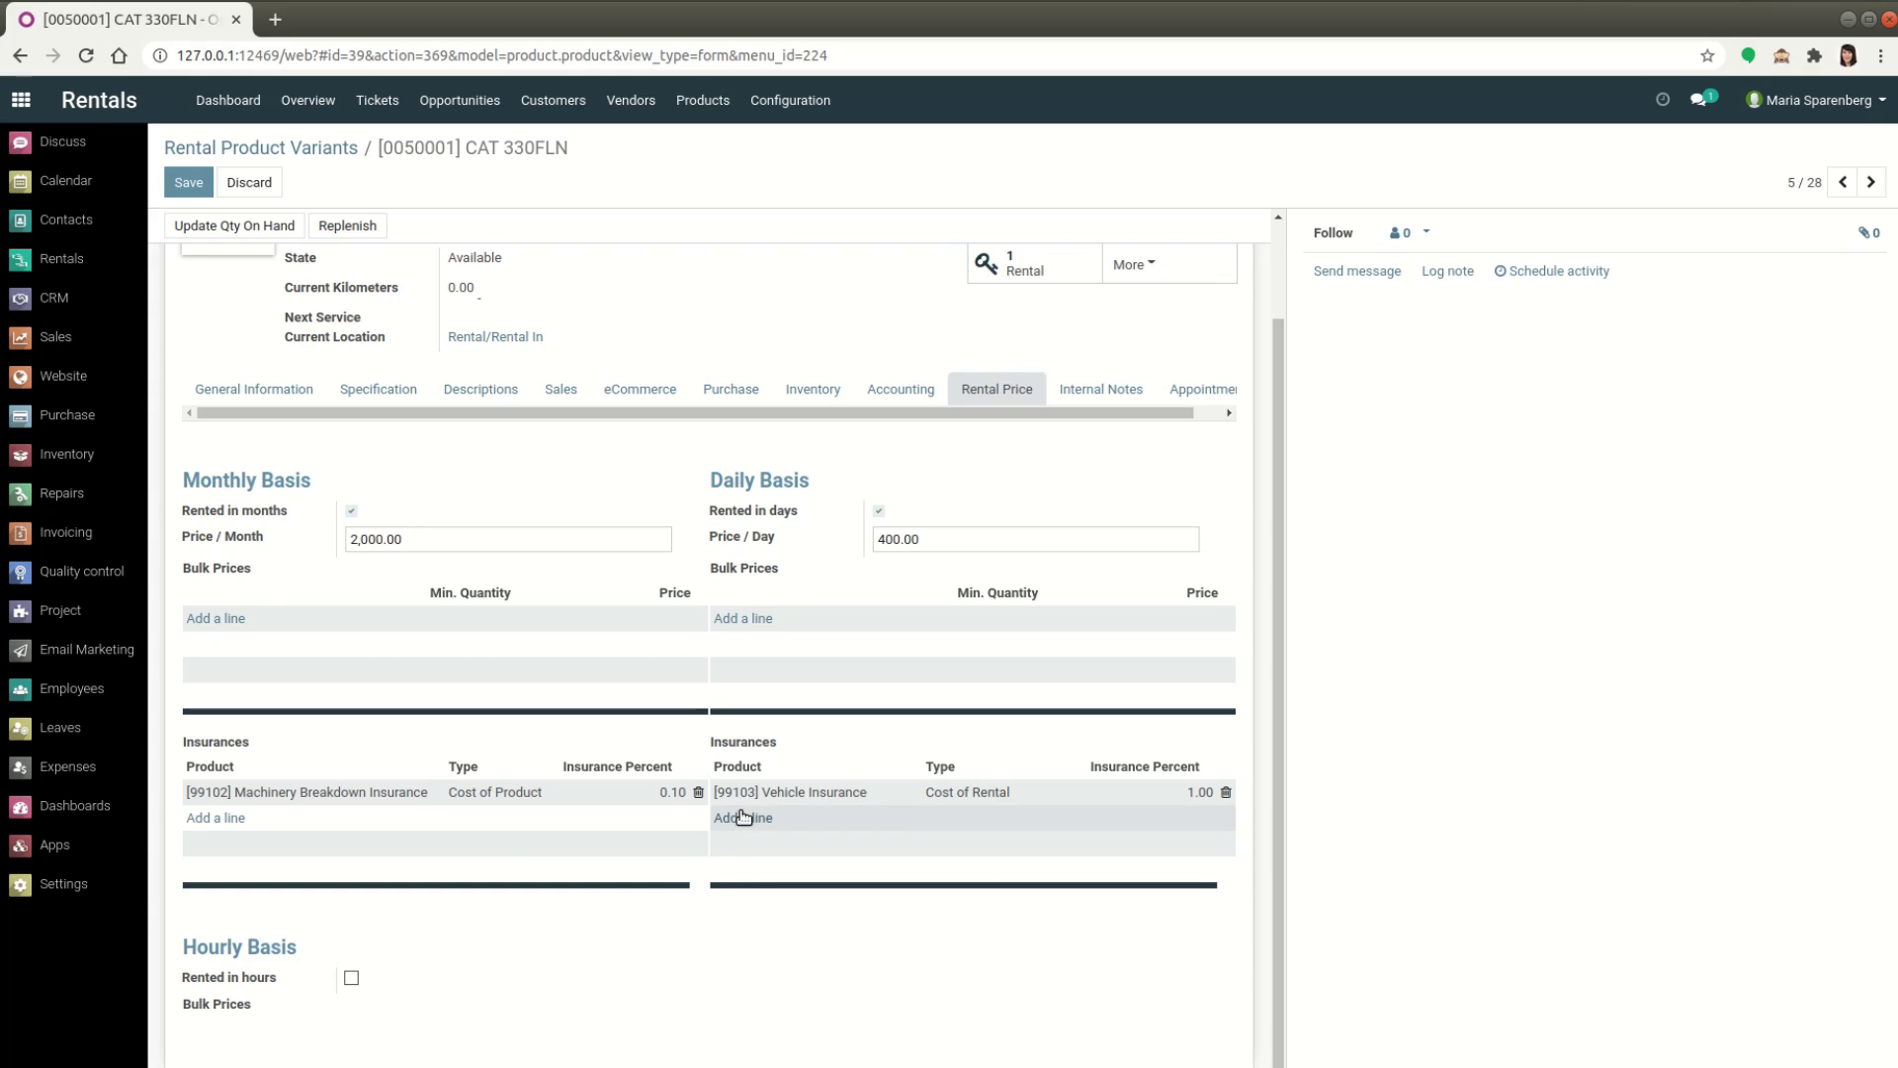
pyautogui.click(804, 824)
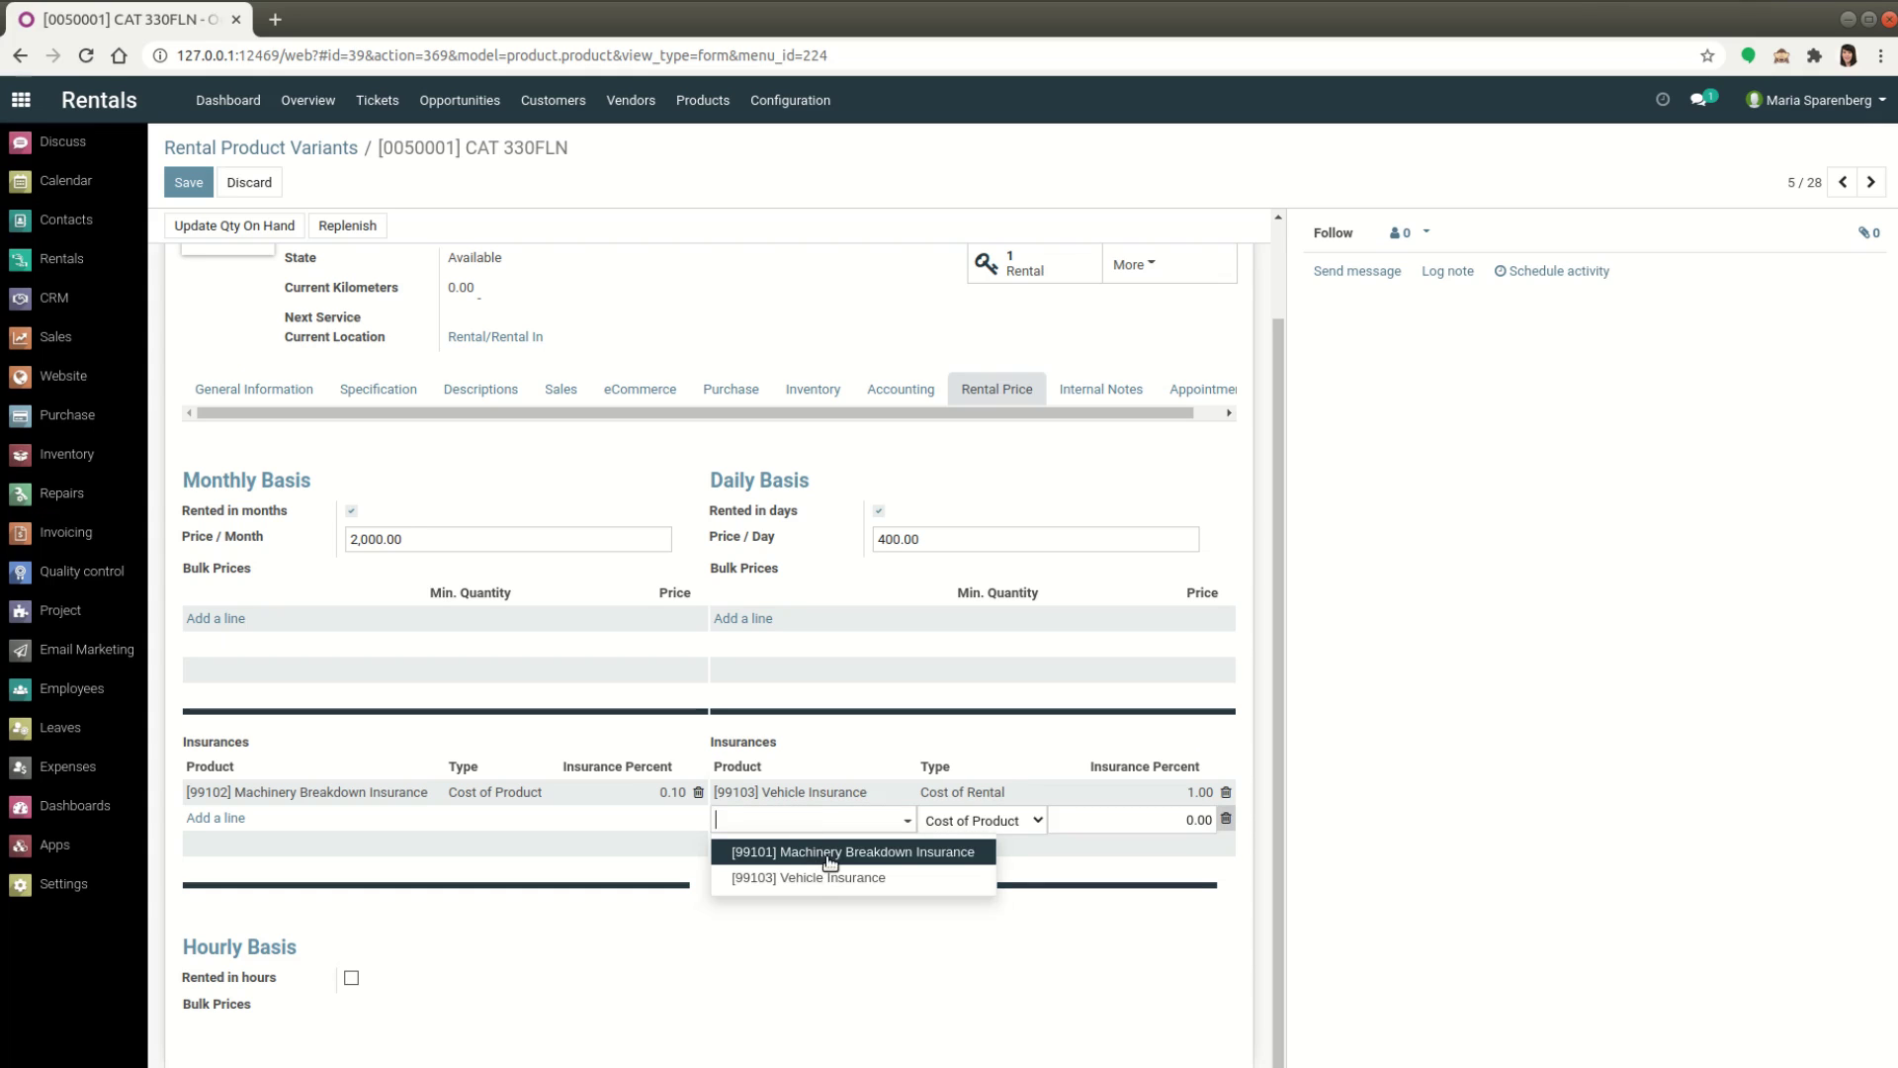
pyautogui.click(835, 853)
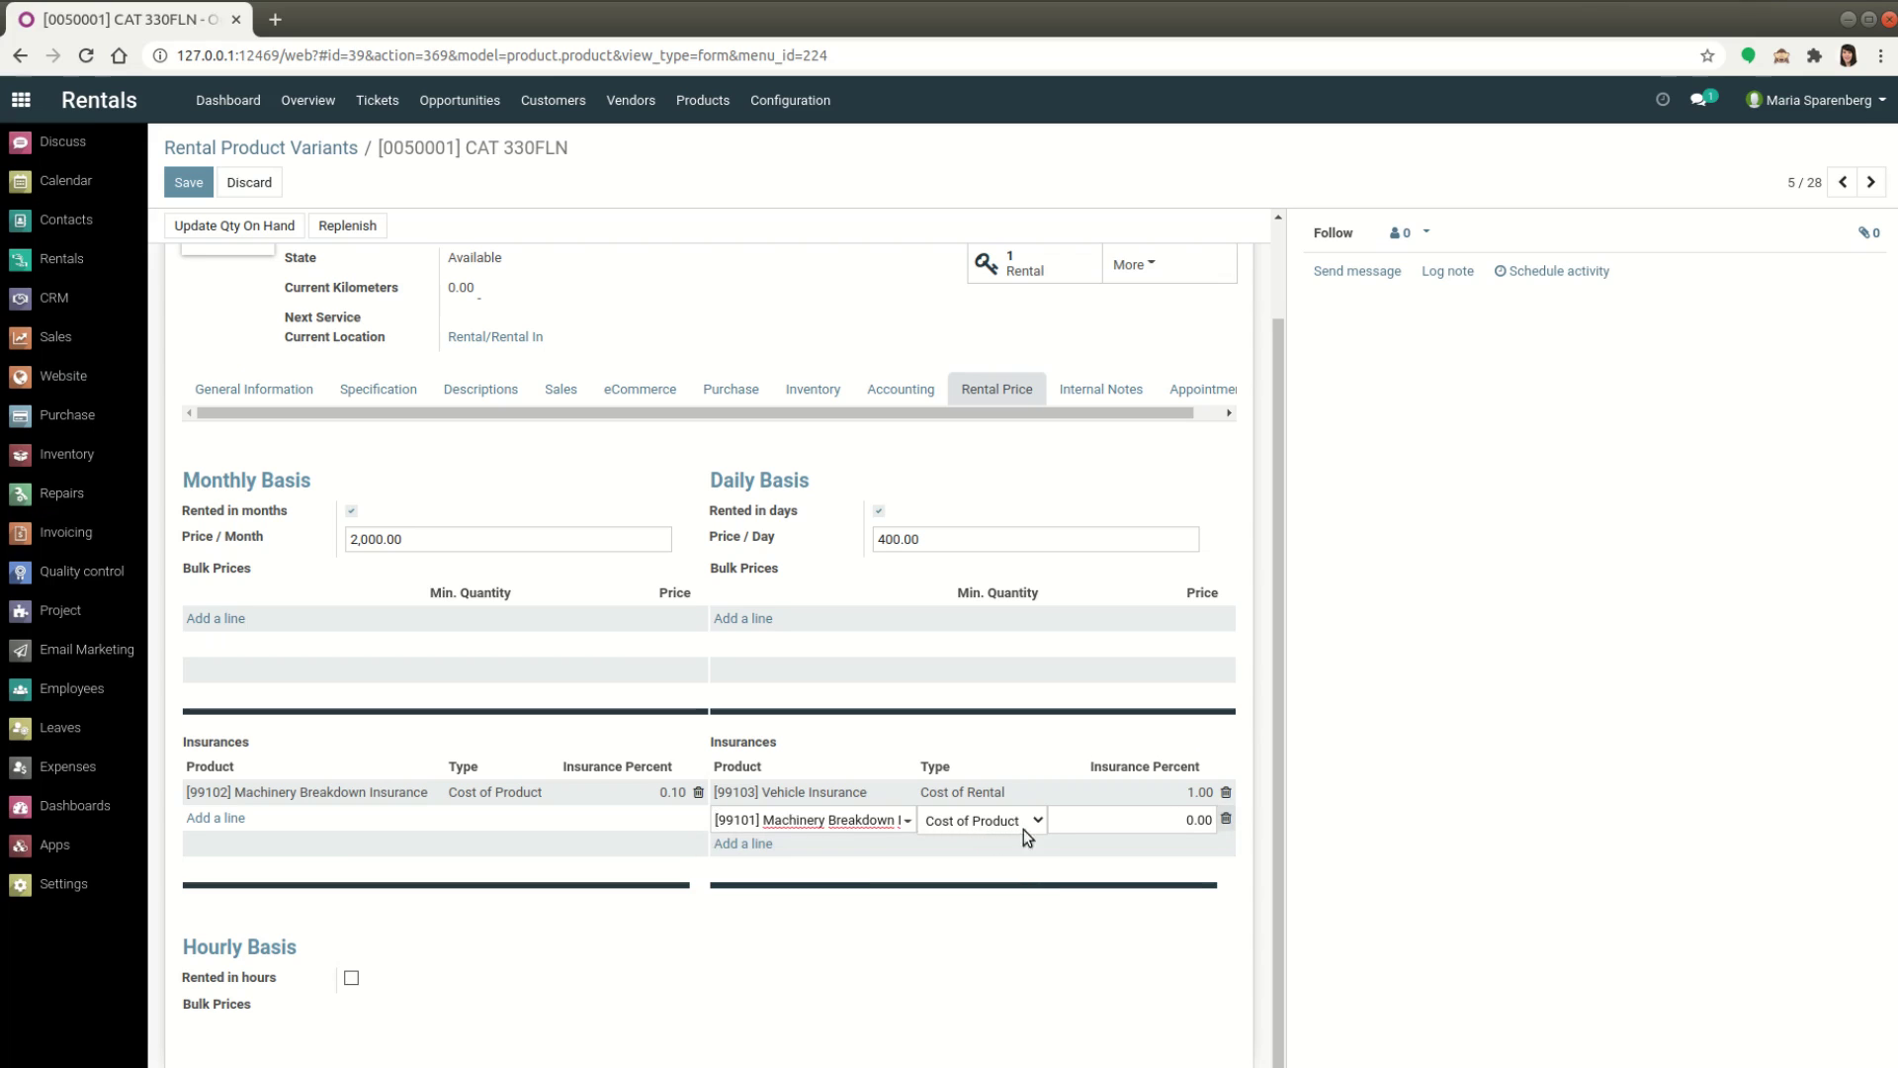
pyautogui.click(1205, 821)
pyautogui.write('0.01')
pyautogui.click(1153, 941)
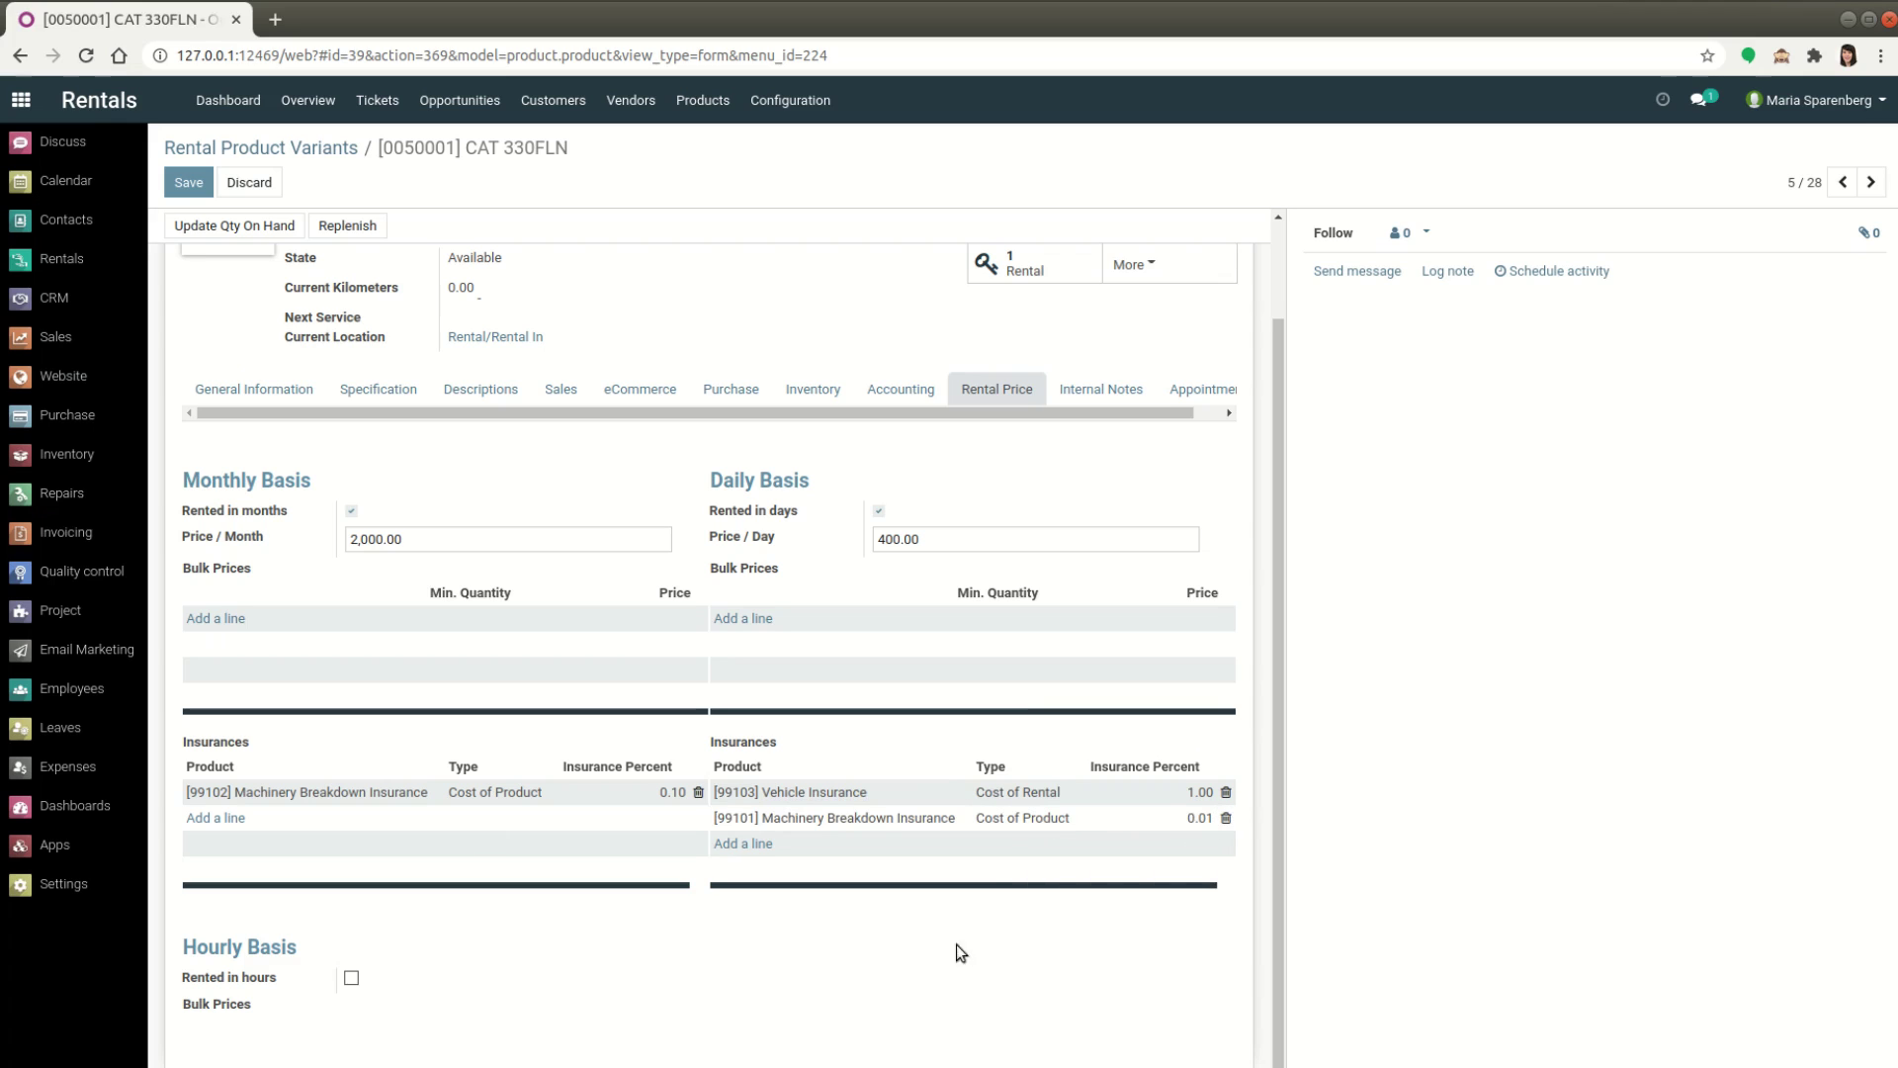
pyautogui.click(188, 182)
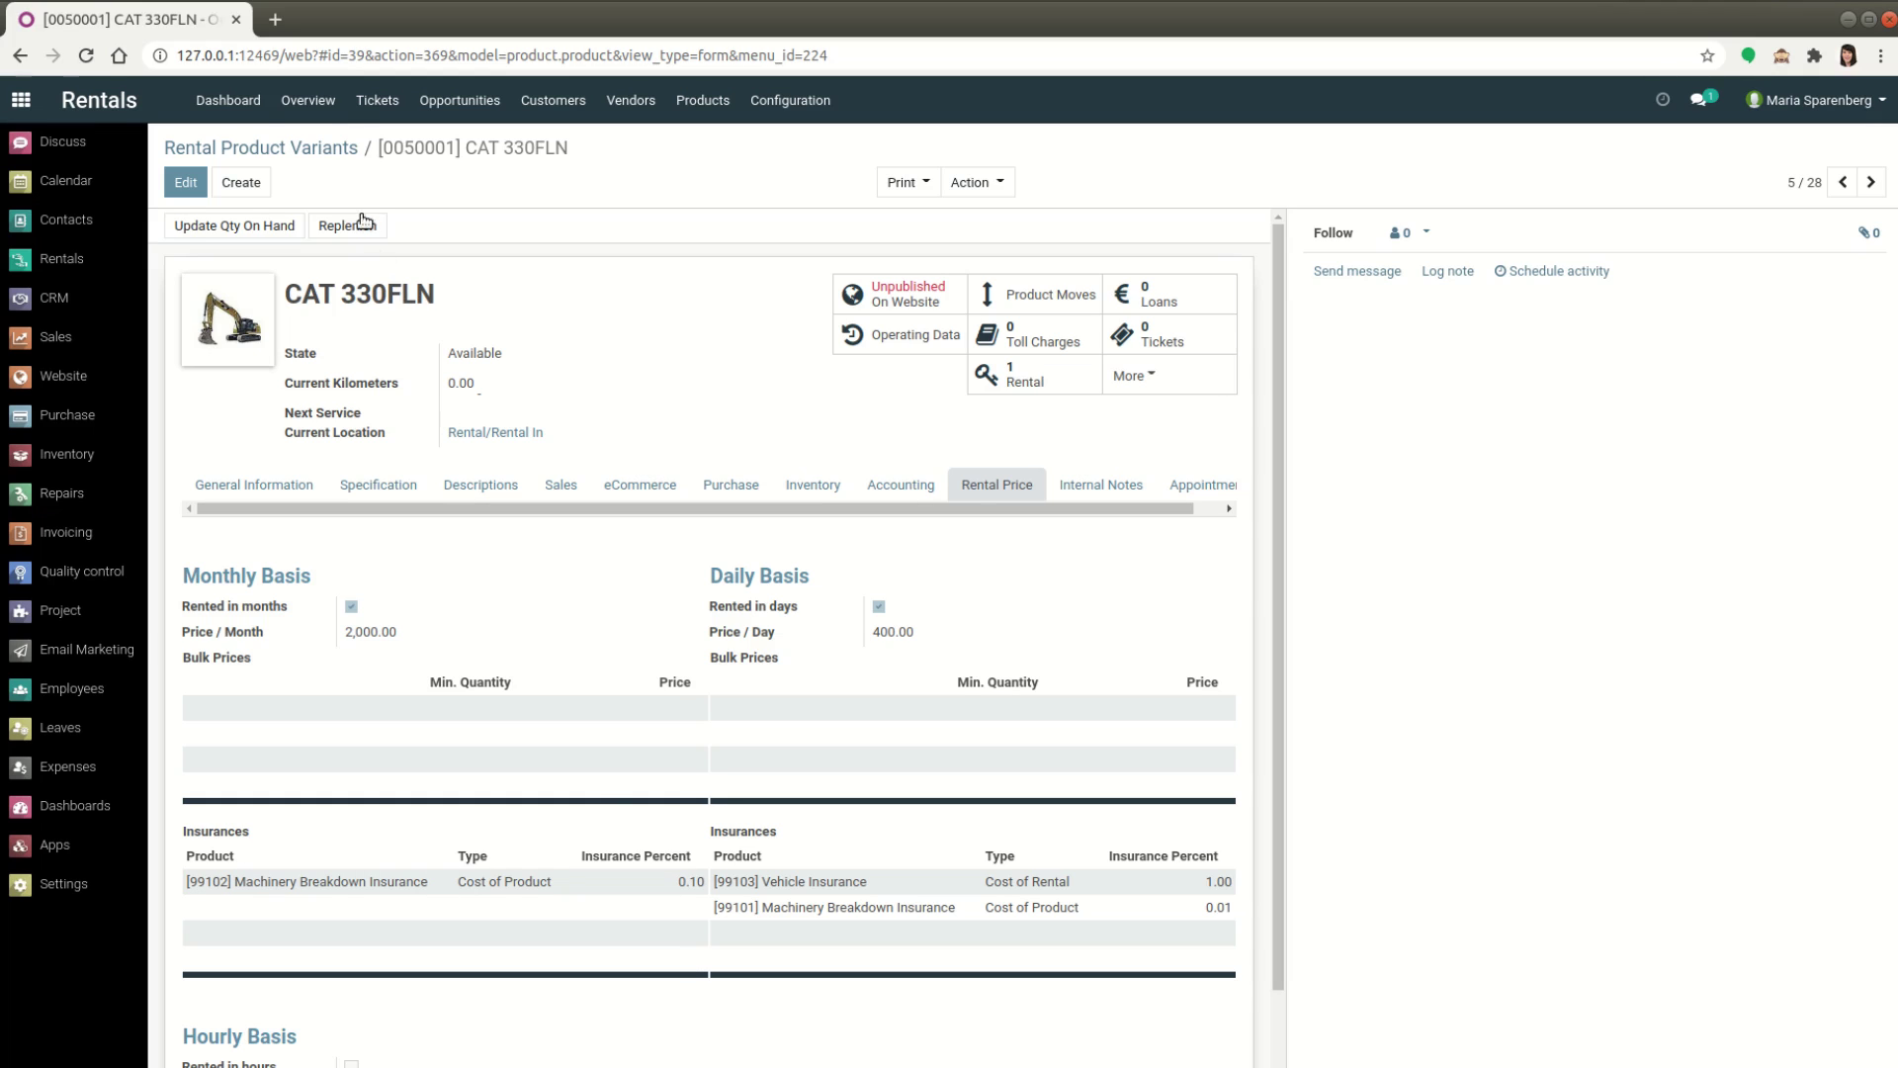
# - Check the CAT 330FLN bookings in the rental timeline and create a rental quotation for the customer Garbage Disposal Company
pyautogui.click(319, 98)
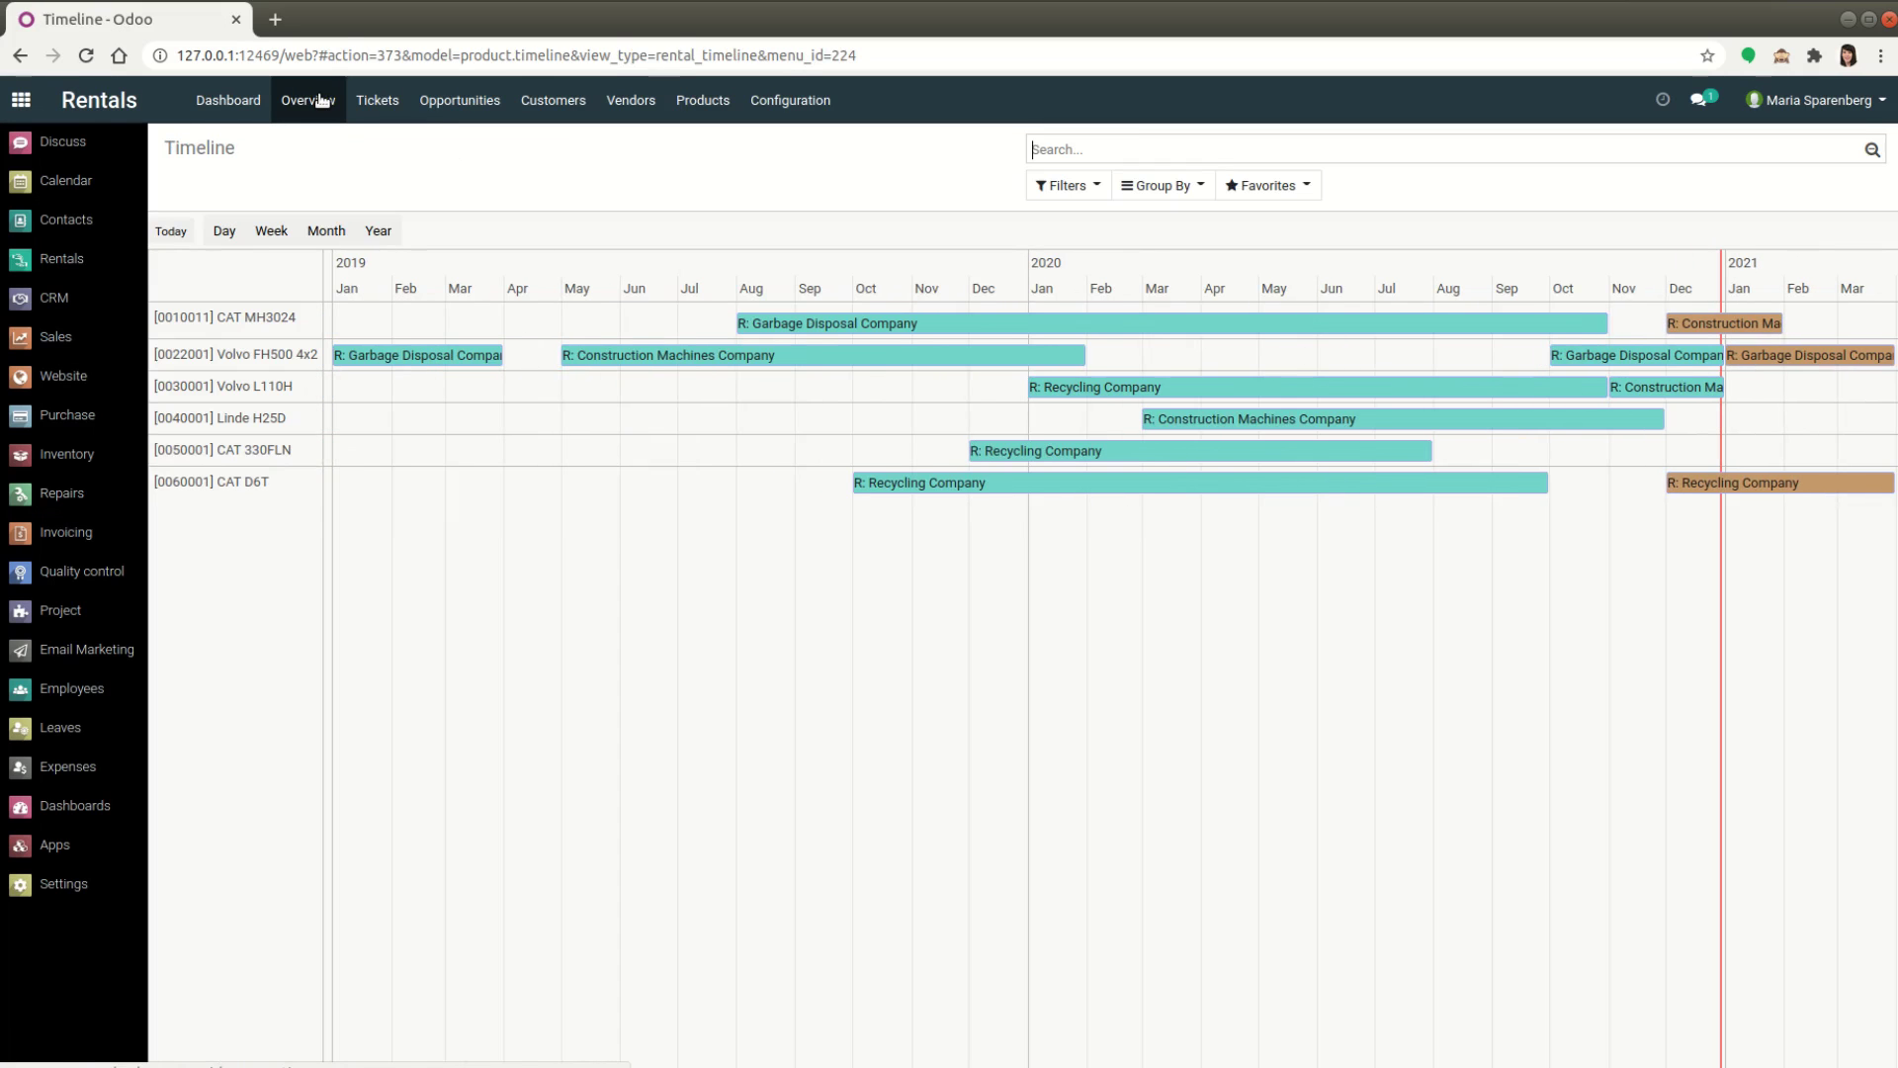
pyautogui.moveTo(306, 453)
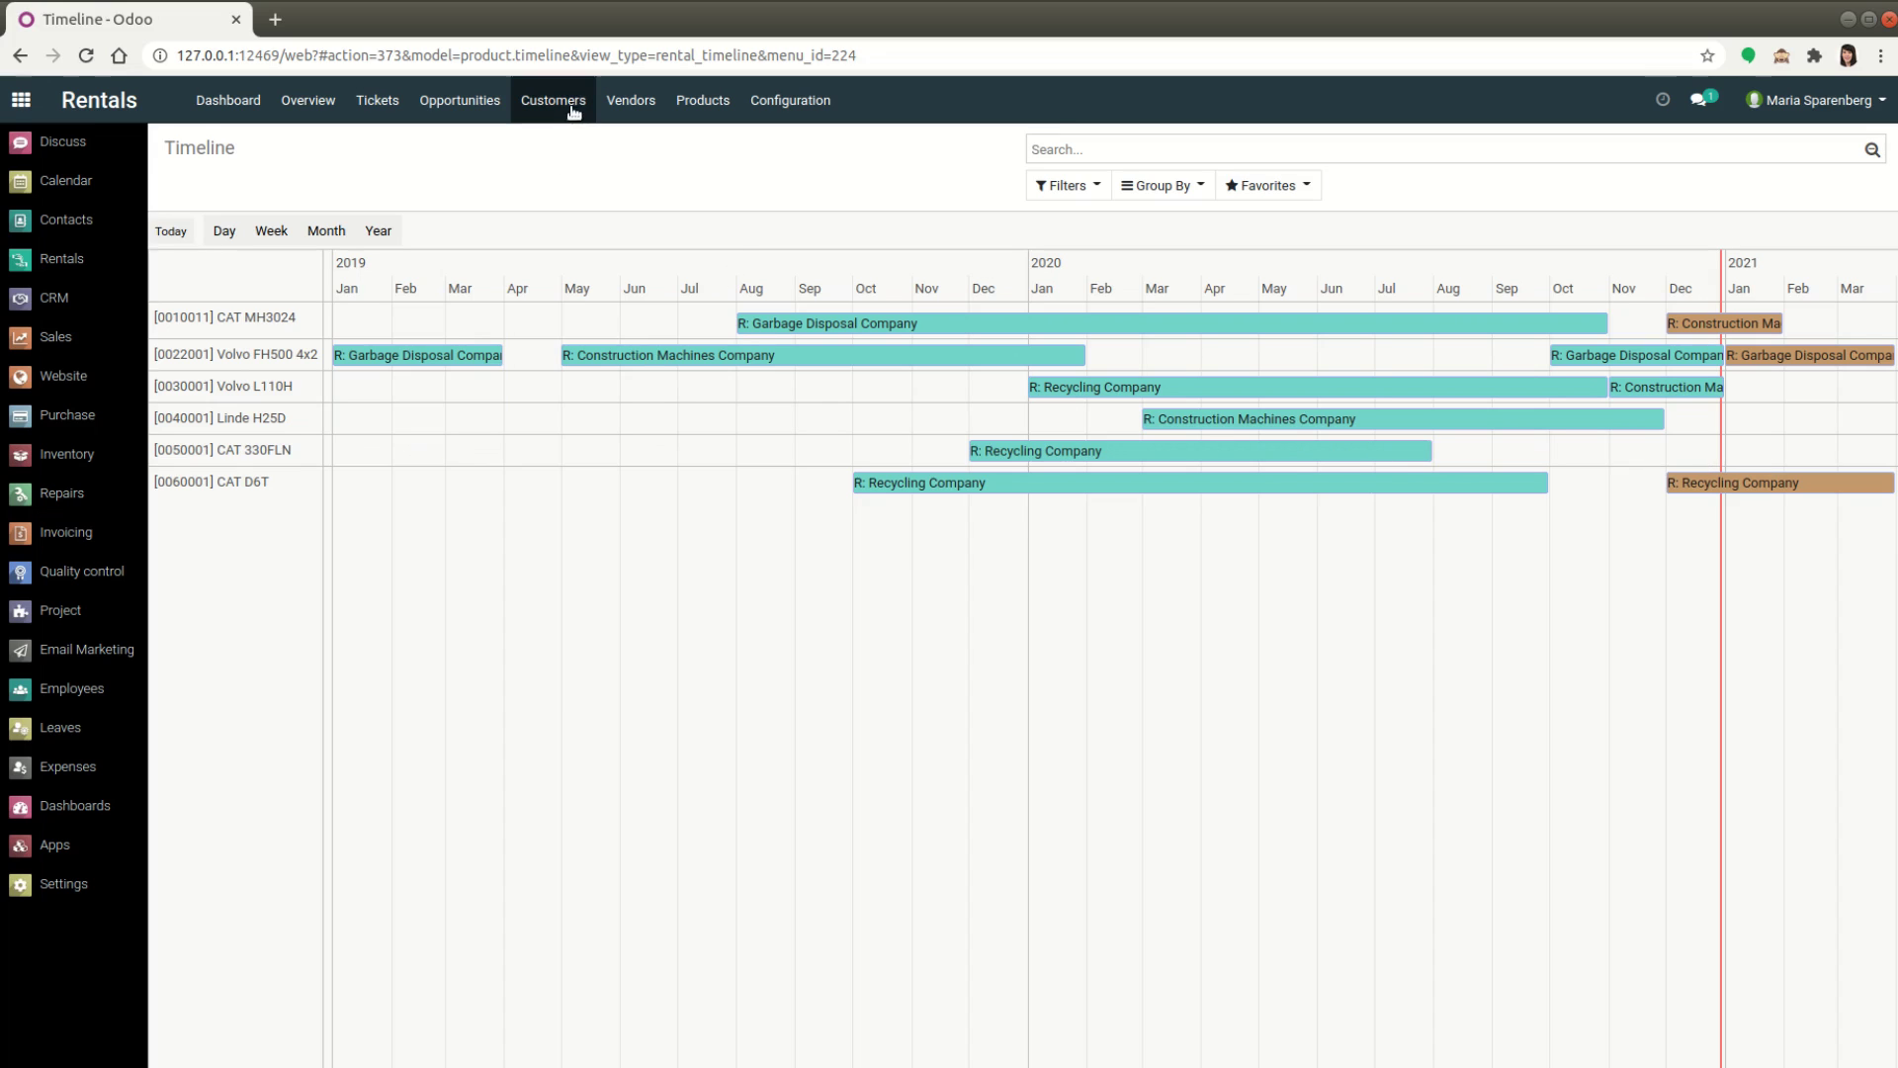
pyautogui.click(577, 111)
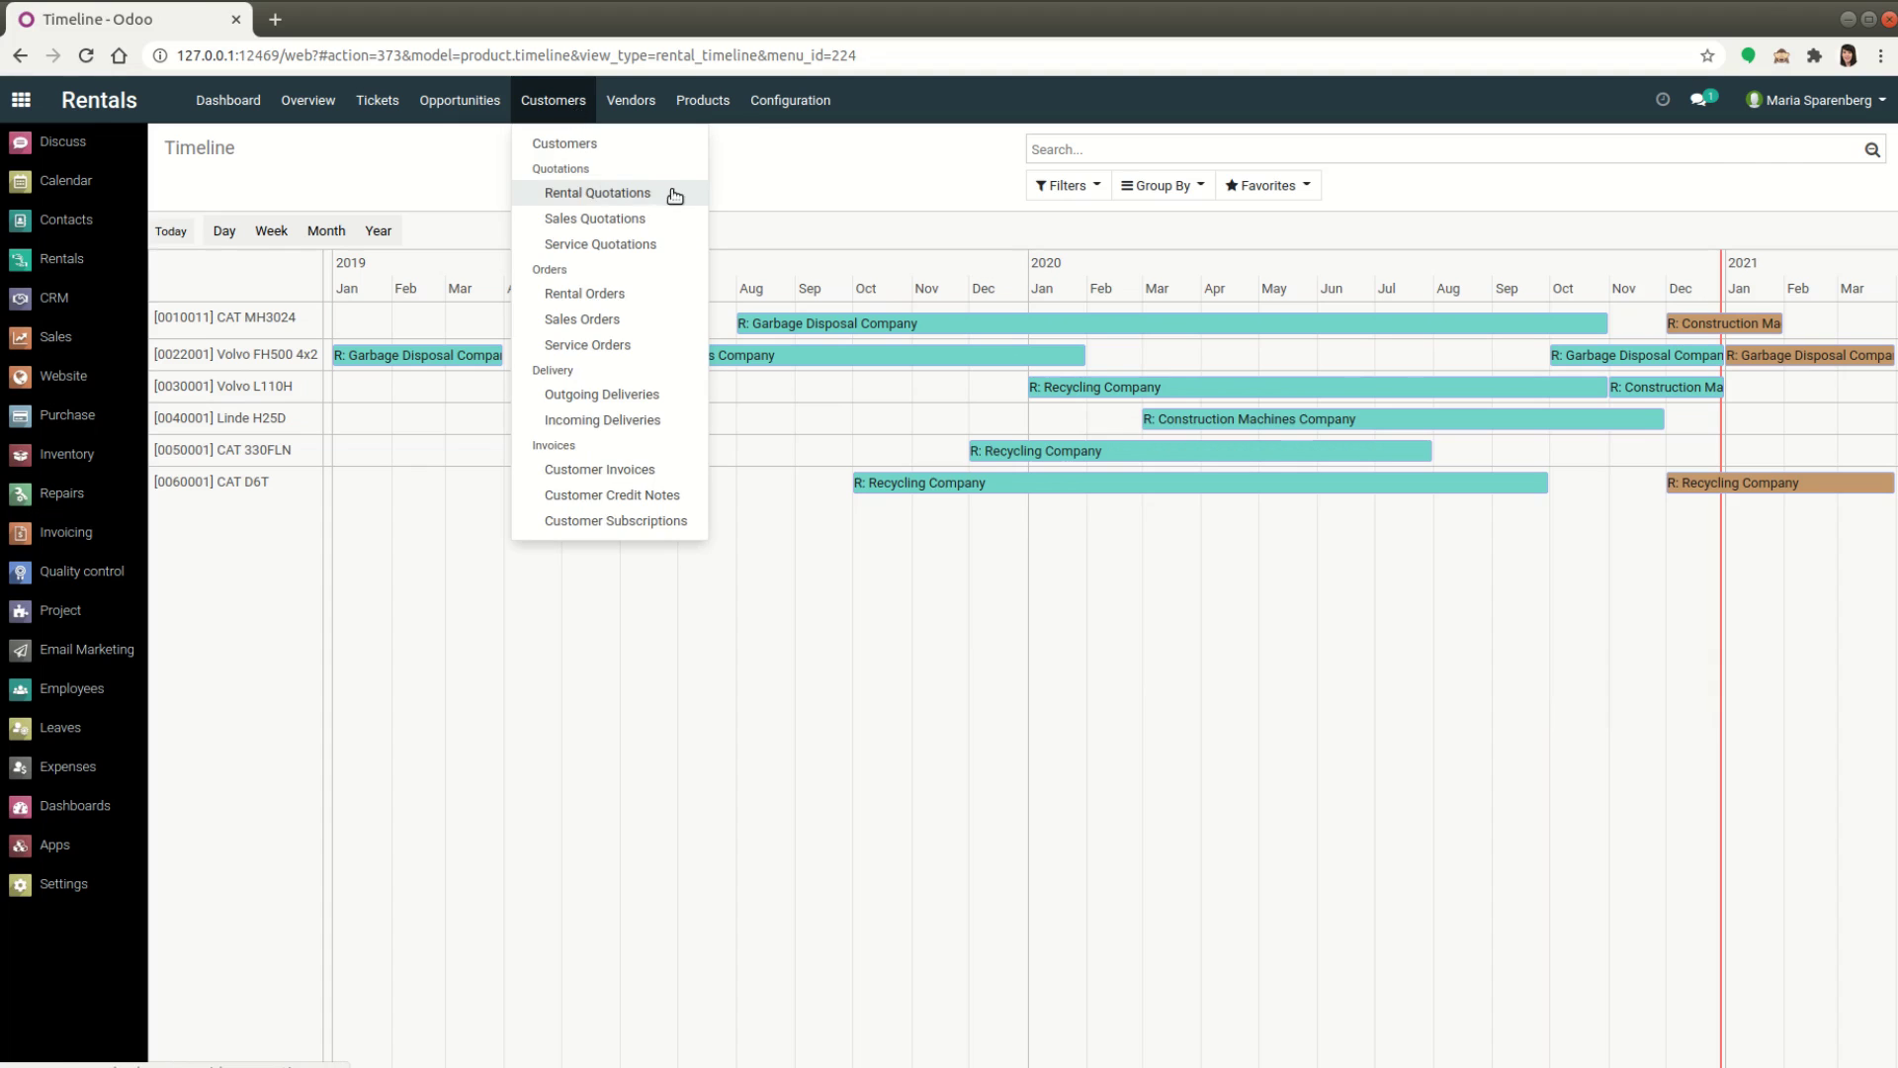
pyautogui.click(654, 192)
pyautogui.click(194, 185)
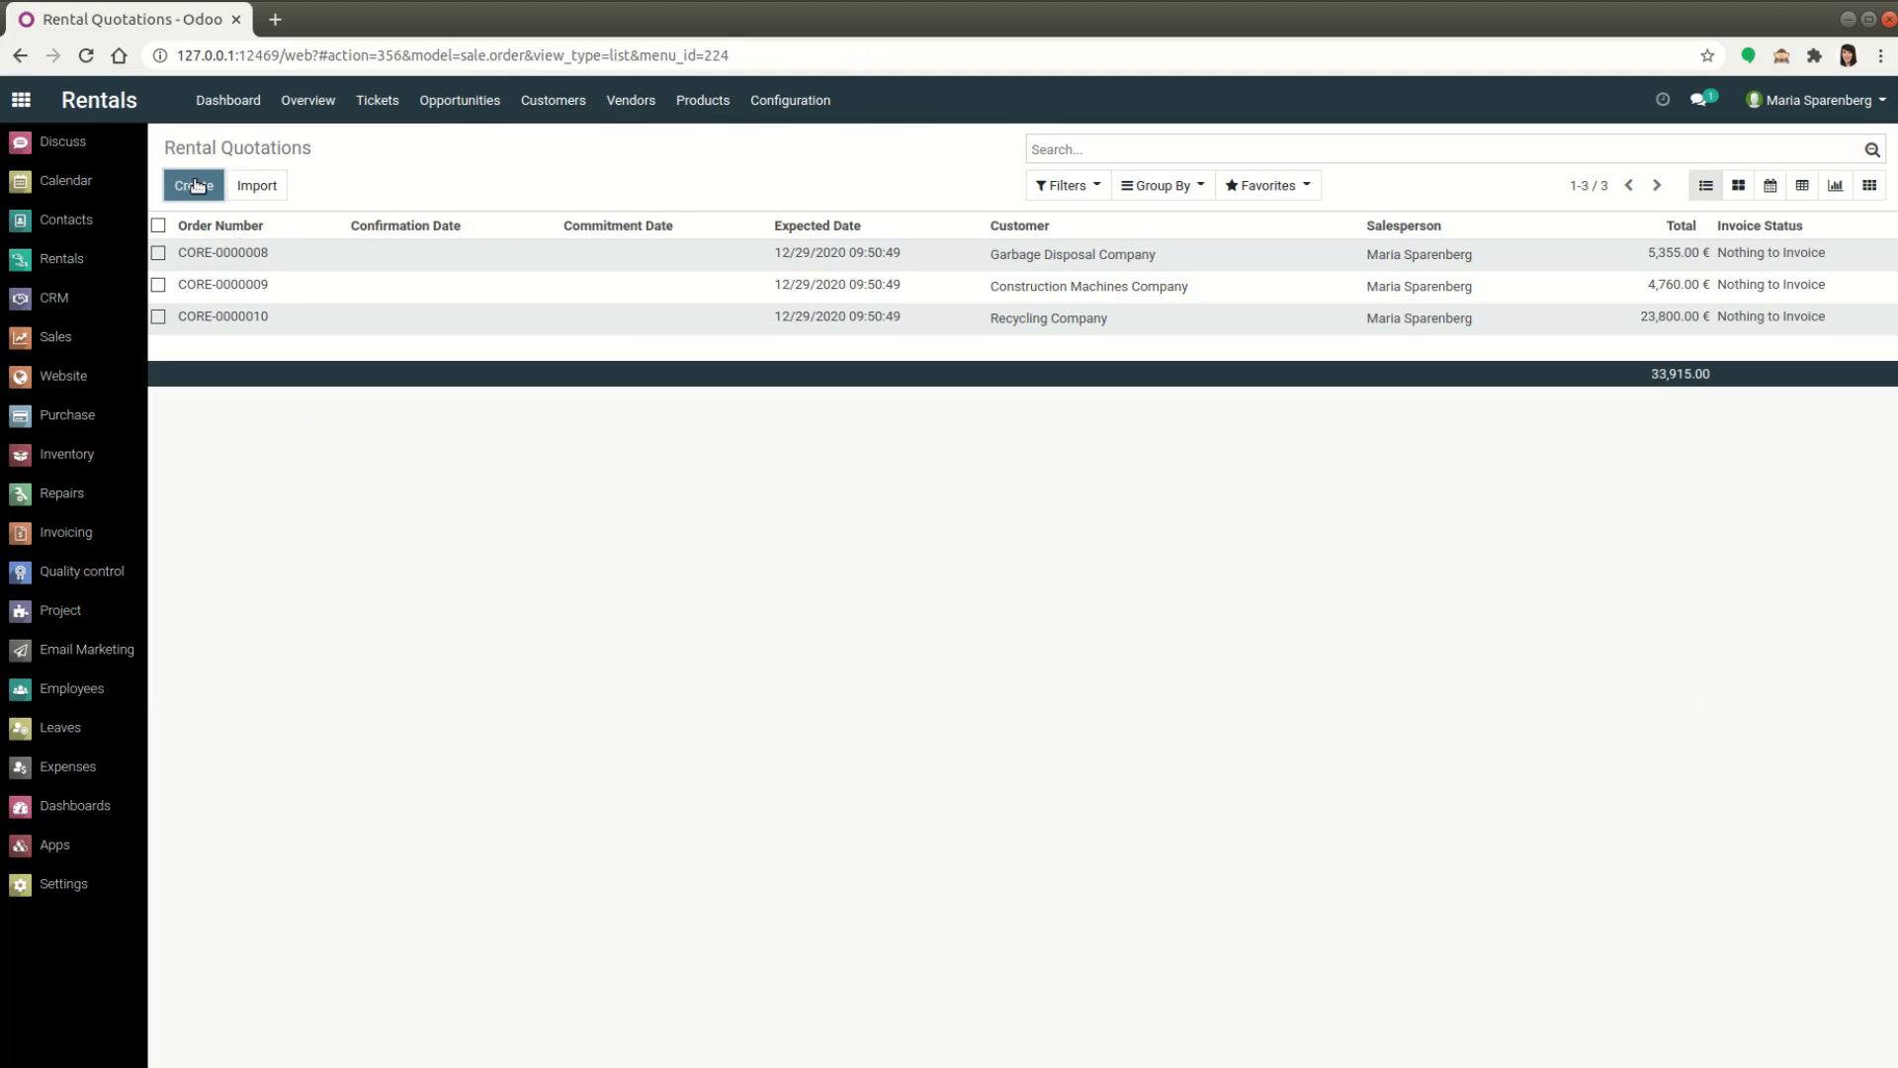
pyautogui.click(633, 362)
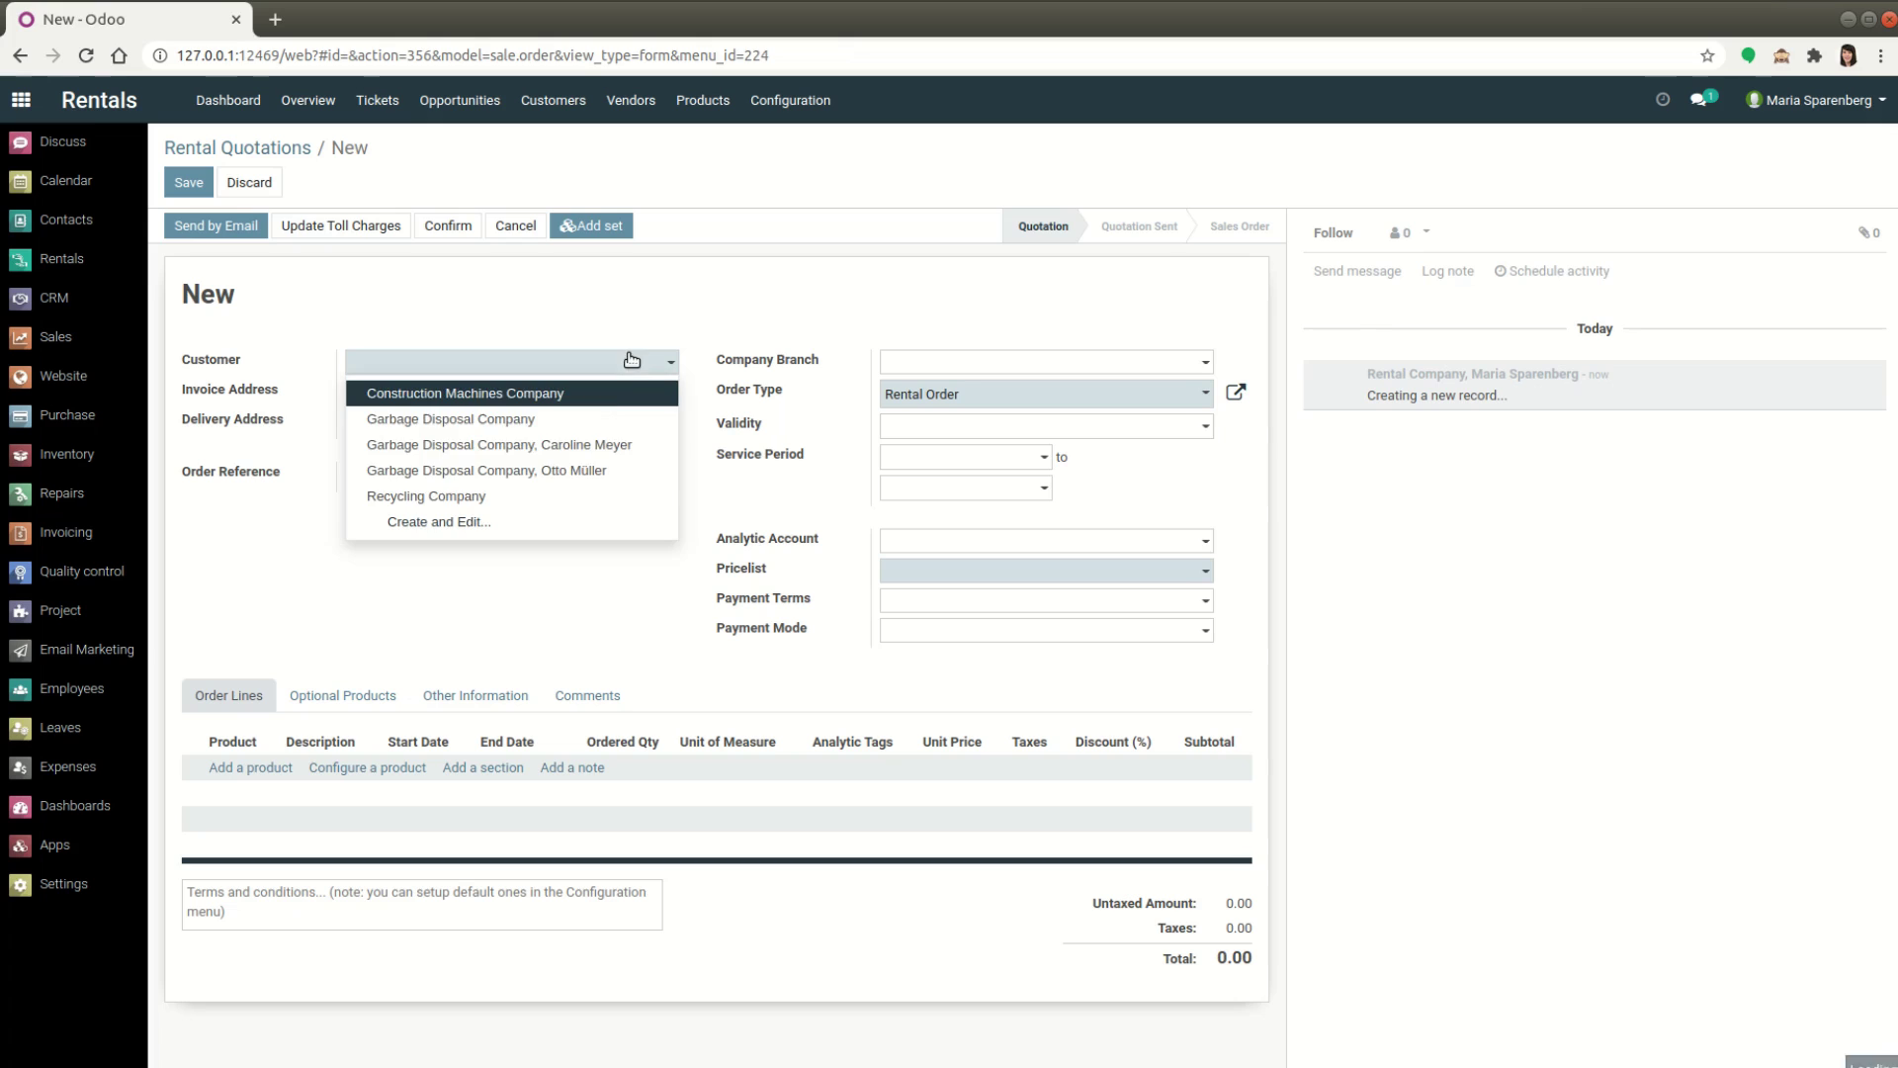
pyautogui.click(570, 417)
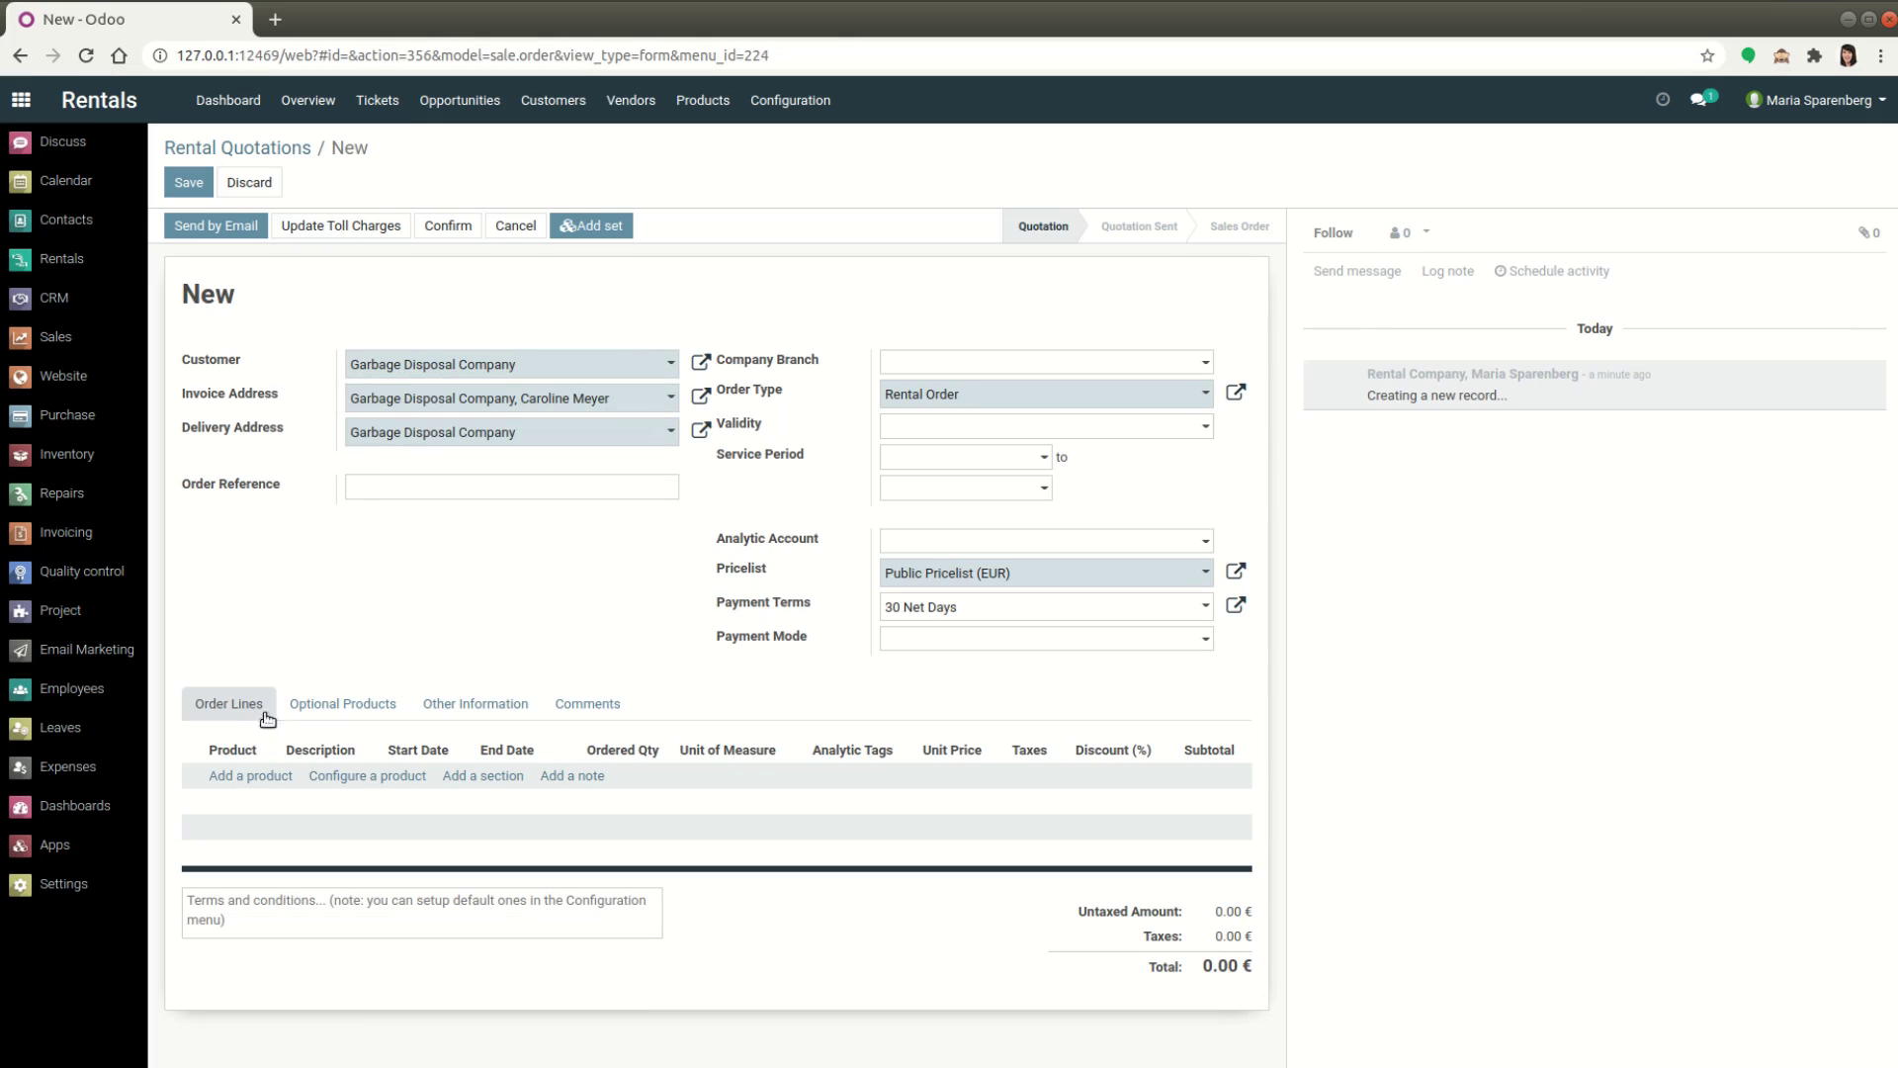
# - Start a new order line in the quotation with the product [0050001] CAT 330FLN
pyautogui.click(249, 777)
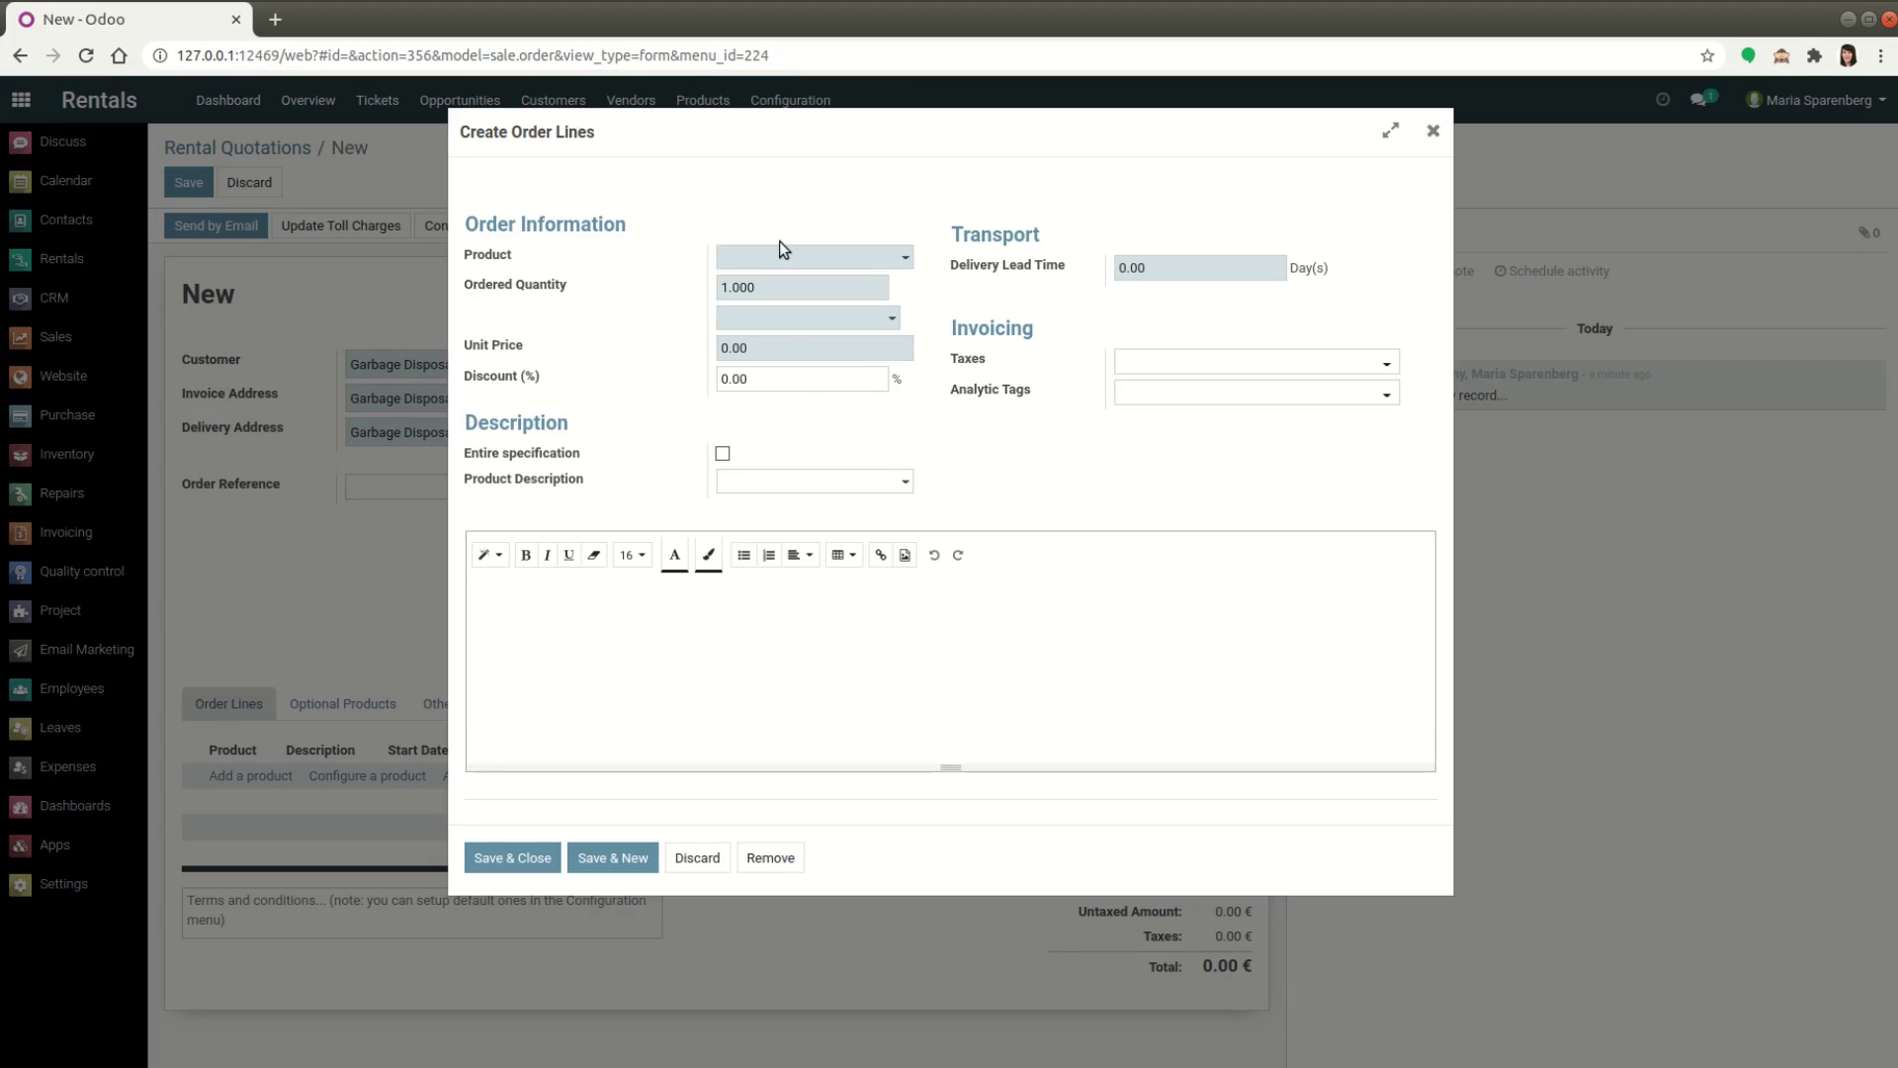
pyautogui.write('500')
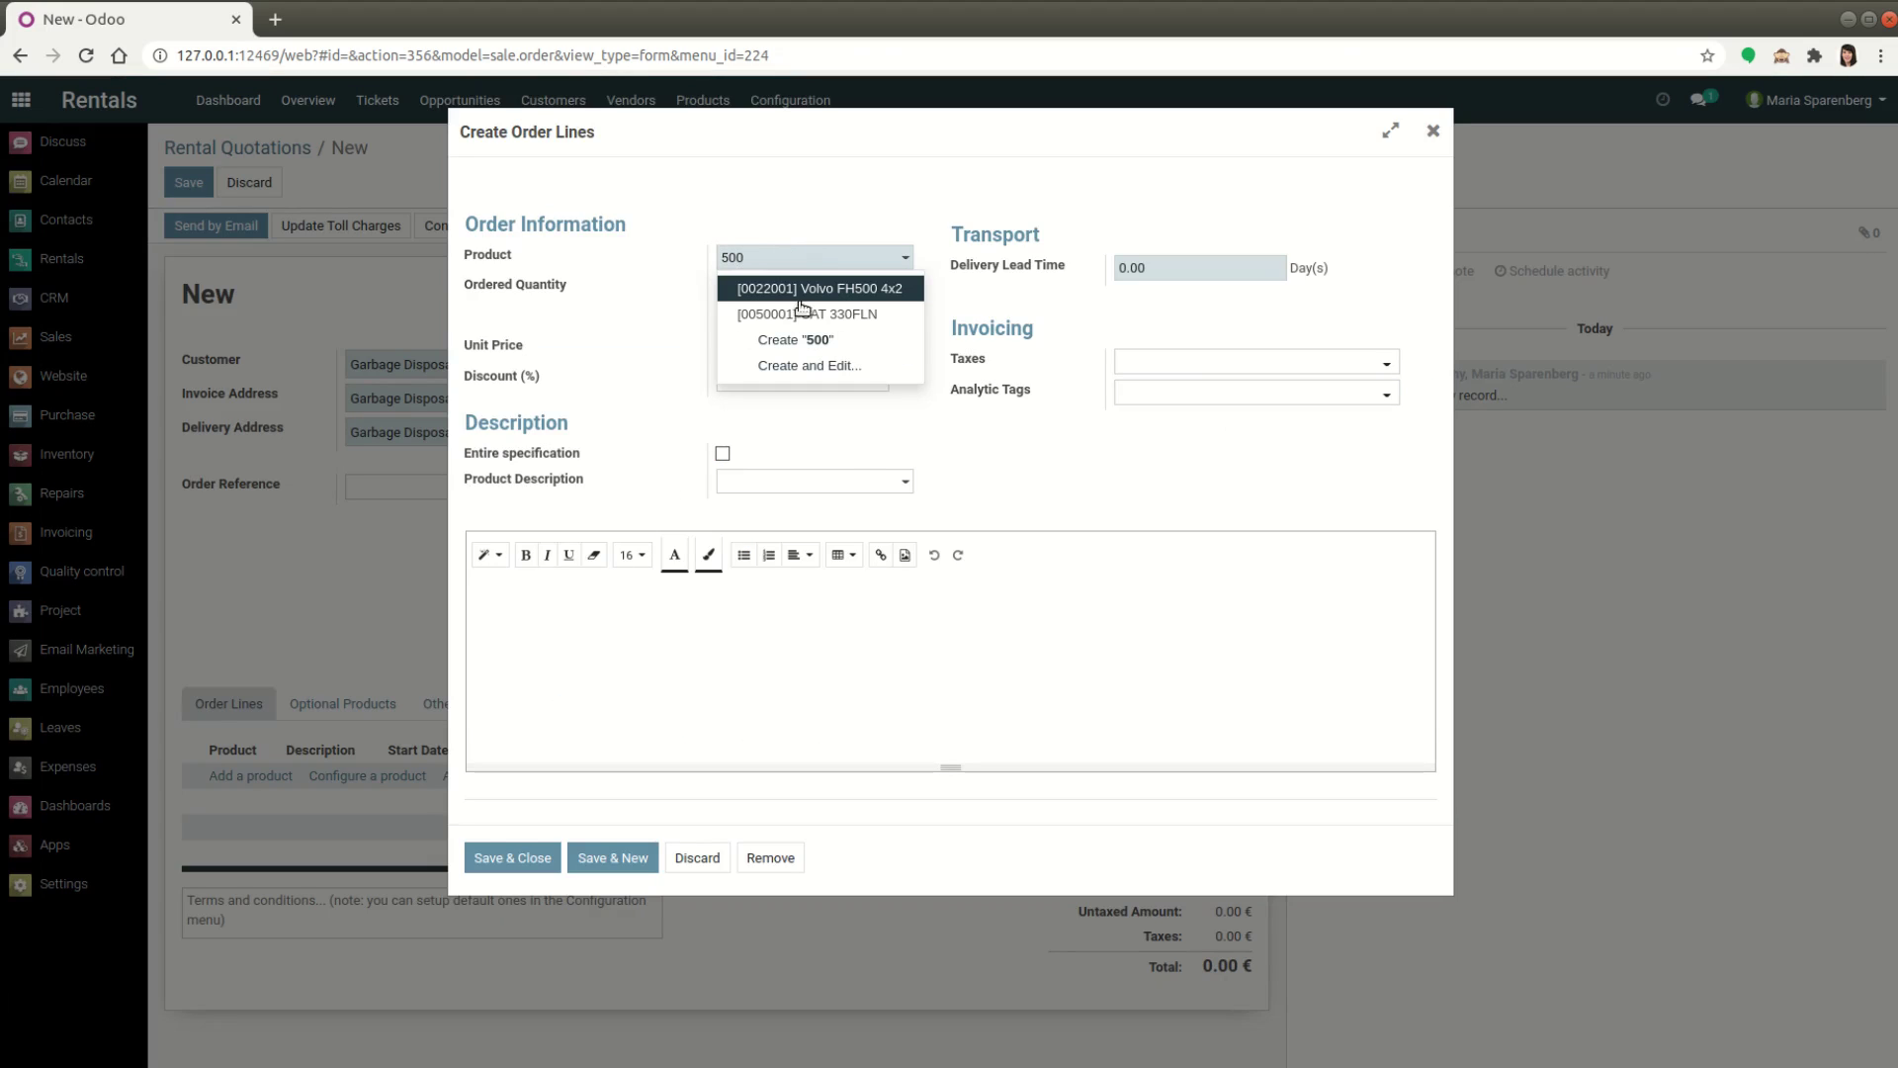
pyautogui.click(796, 314)
pyautogui.click(652, 263)
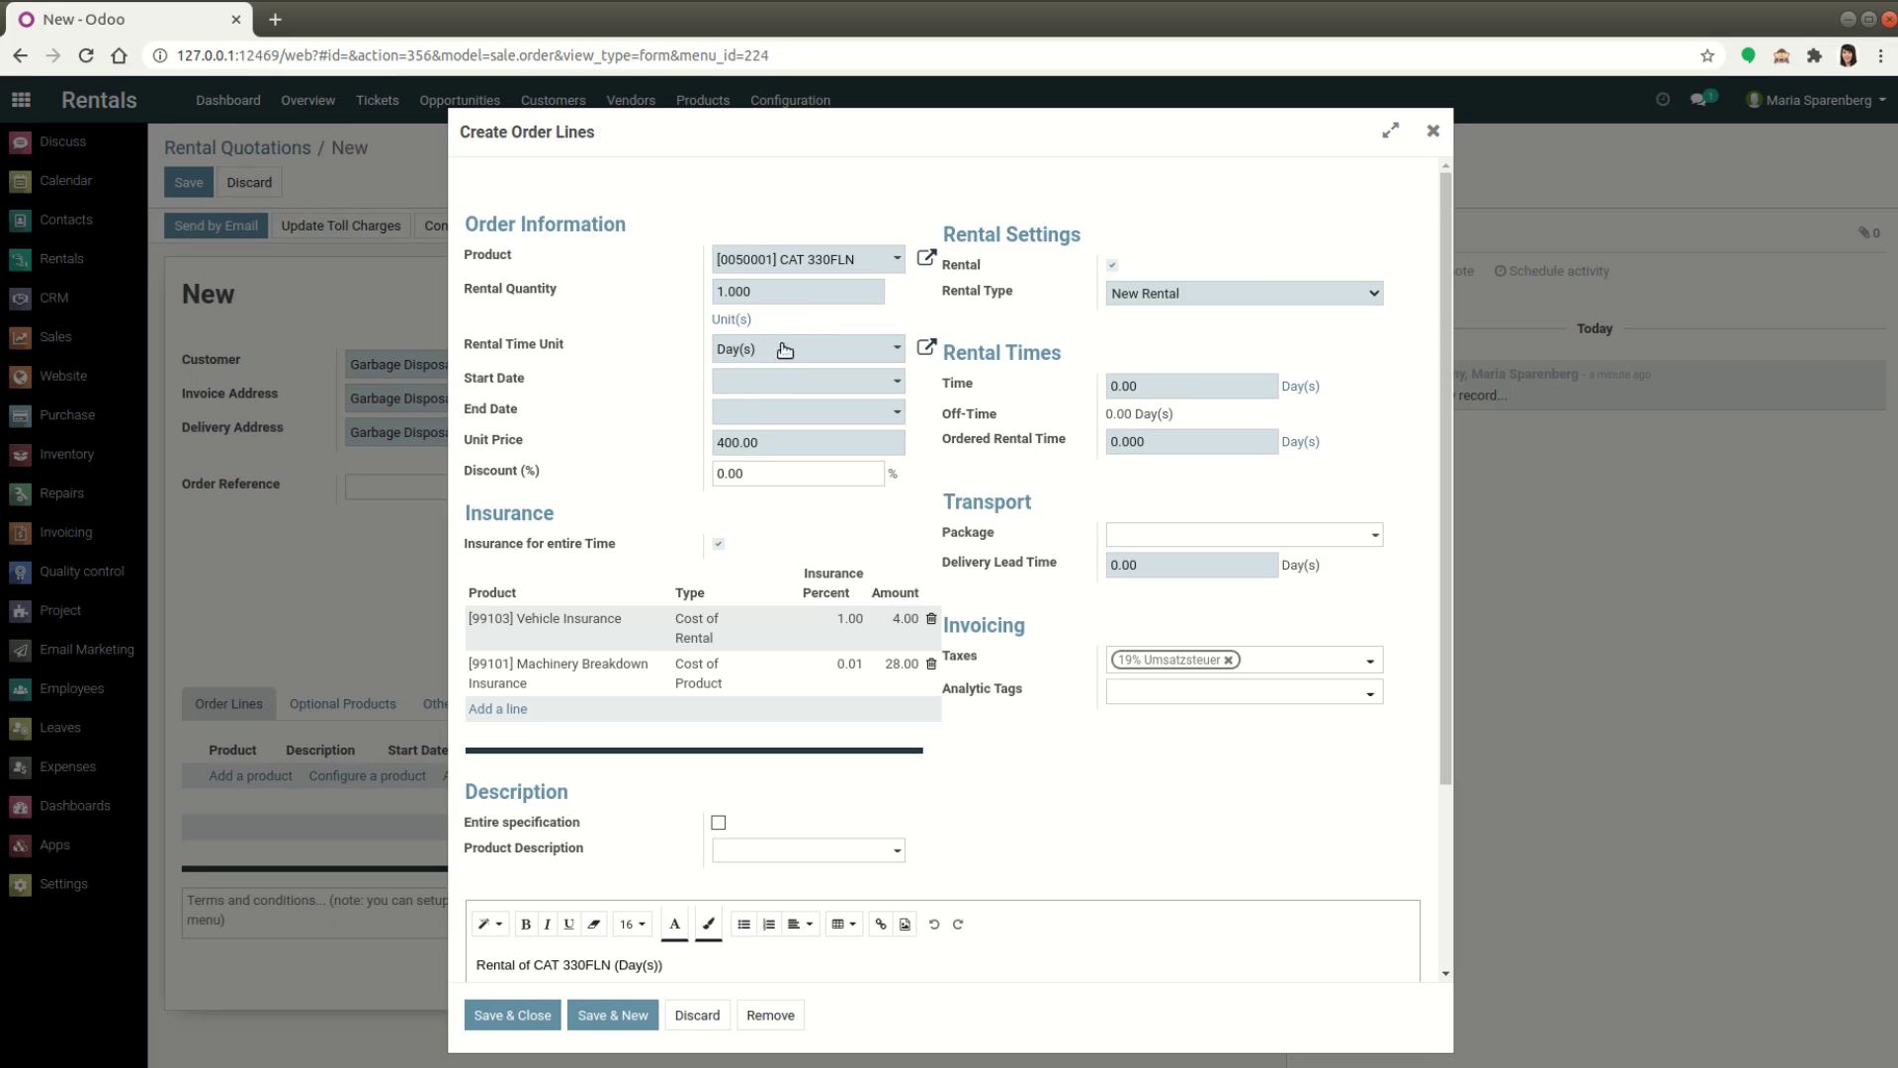
# - Set the line's rental period from 08/01/2020 to 08/31/2020, then save the order line and the quotation
pyautogui.click(739, 383)
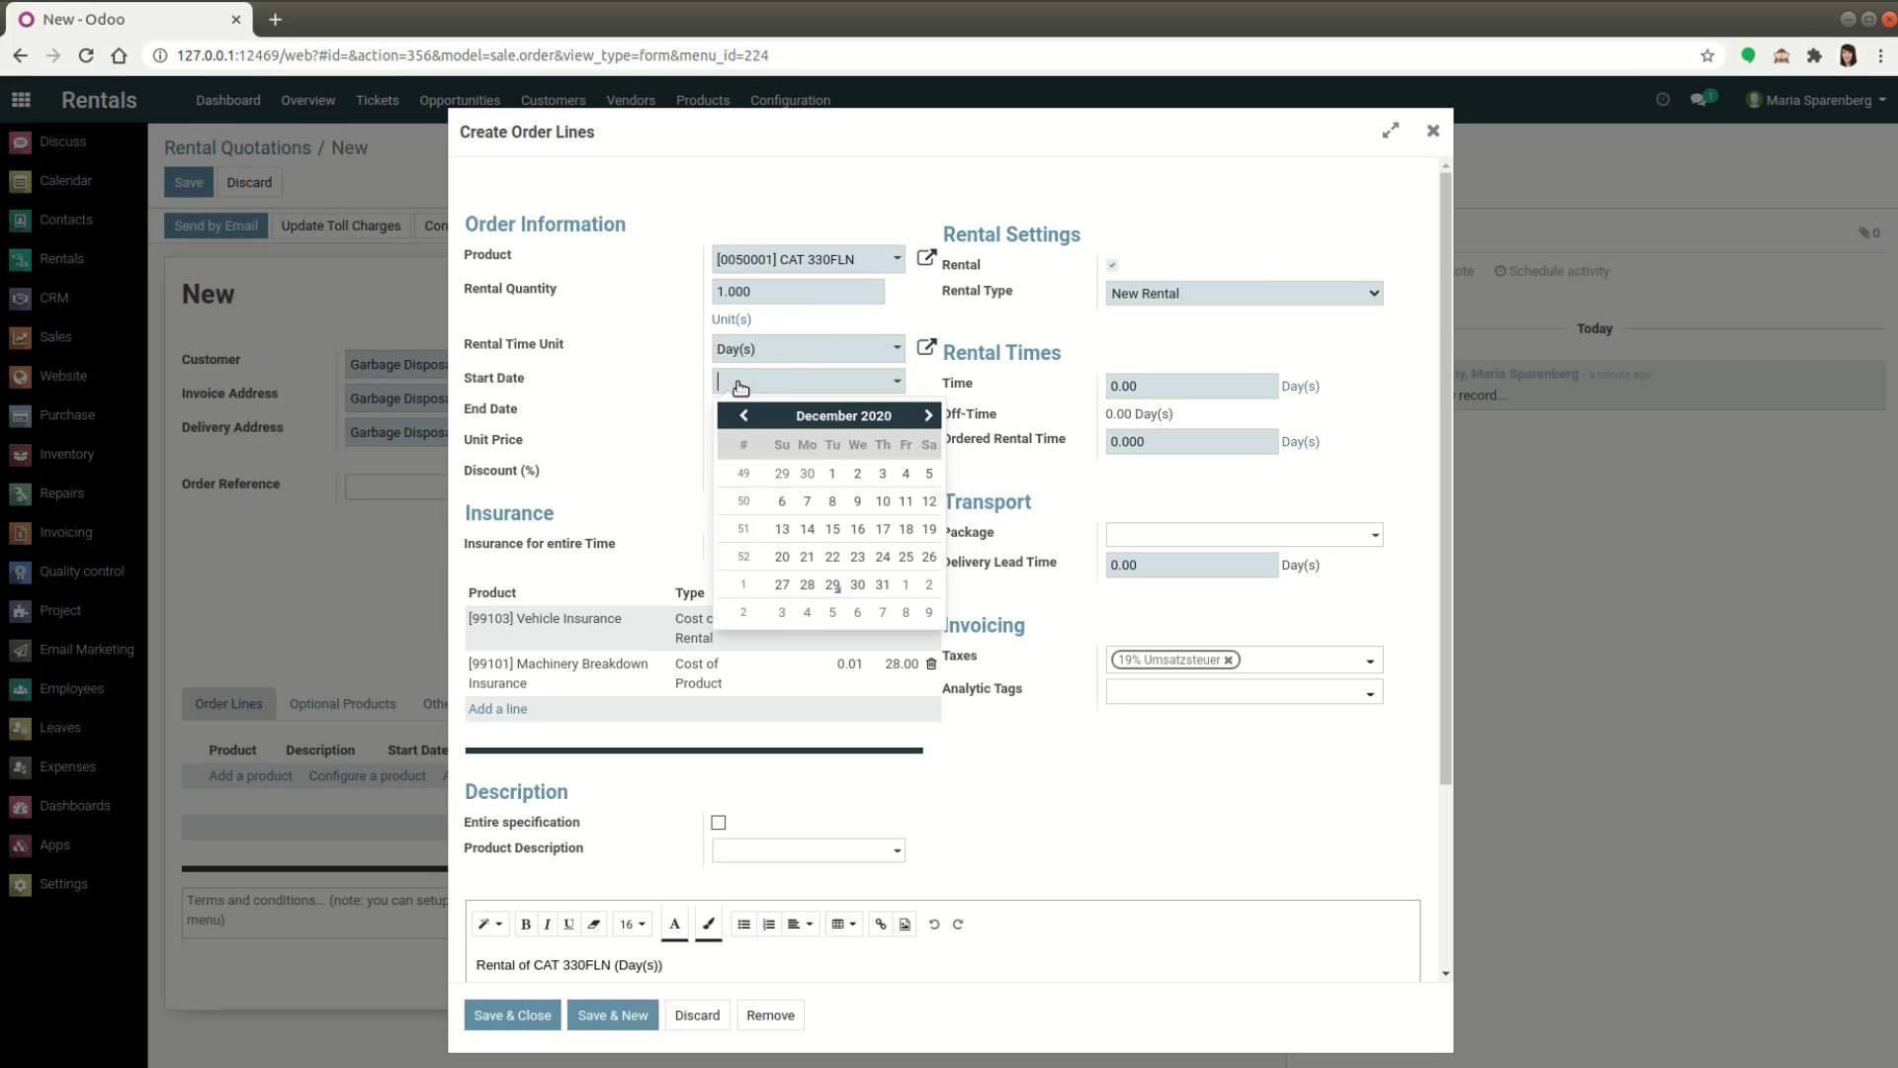
pyautogui.click(747, 415)
pyautogui.click(748, 416)
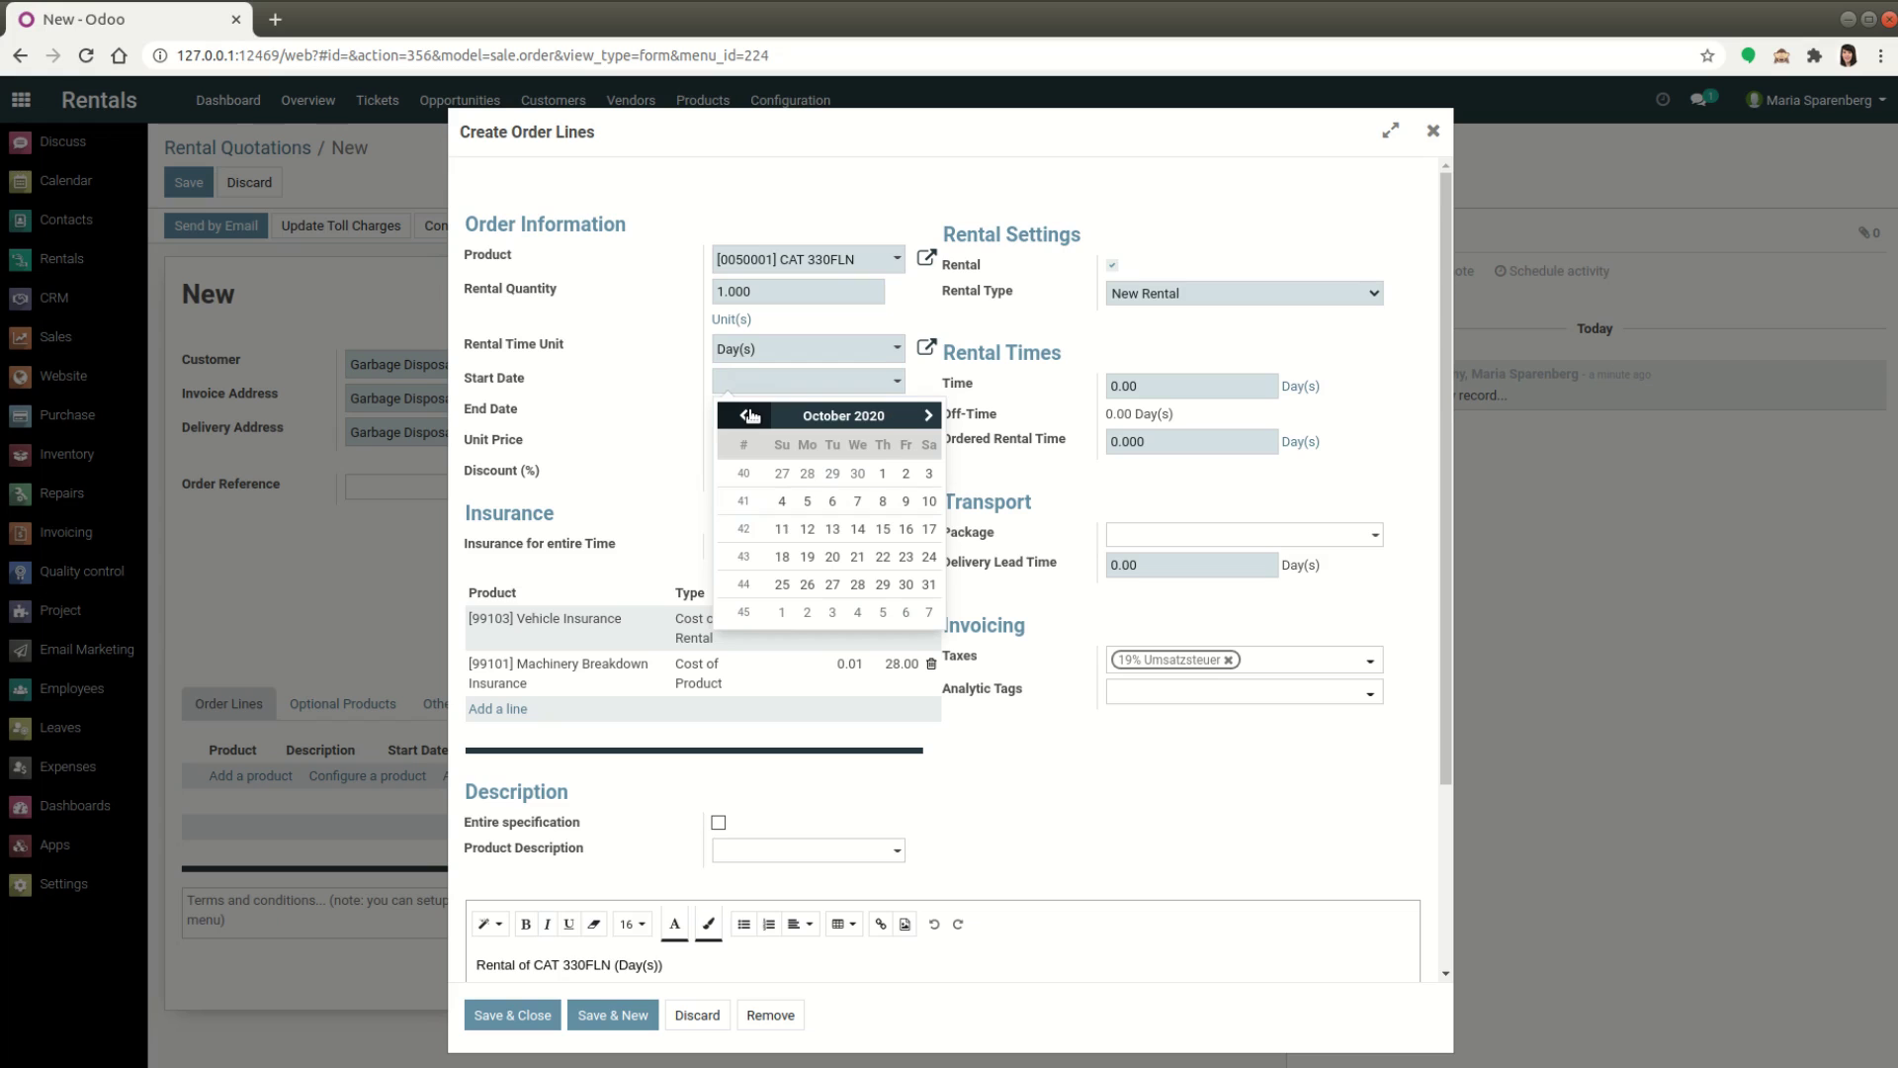
pyautogui.click(749, 415)
pyautogui.click(745, 415)
pyautogui.click(930, 474)
pyautogui.click(744, 415)
pyautogui.click(744, 446)
pyautogui.click(743, 446)
pyautogui.click(743, 446)
pyautogui.click(743, 446)
pyautogui.click(807, 643)
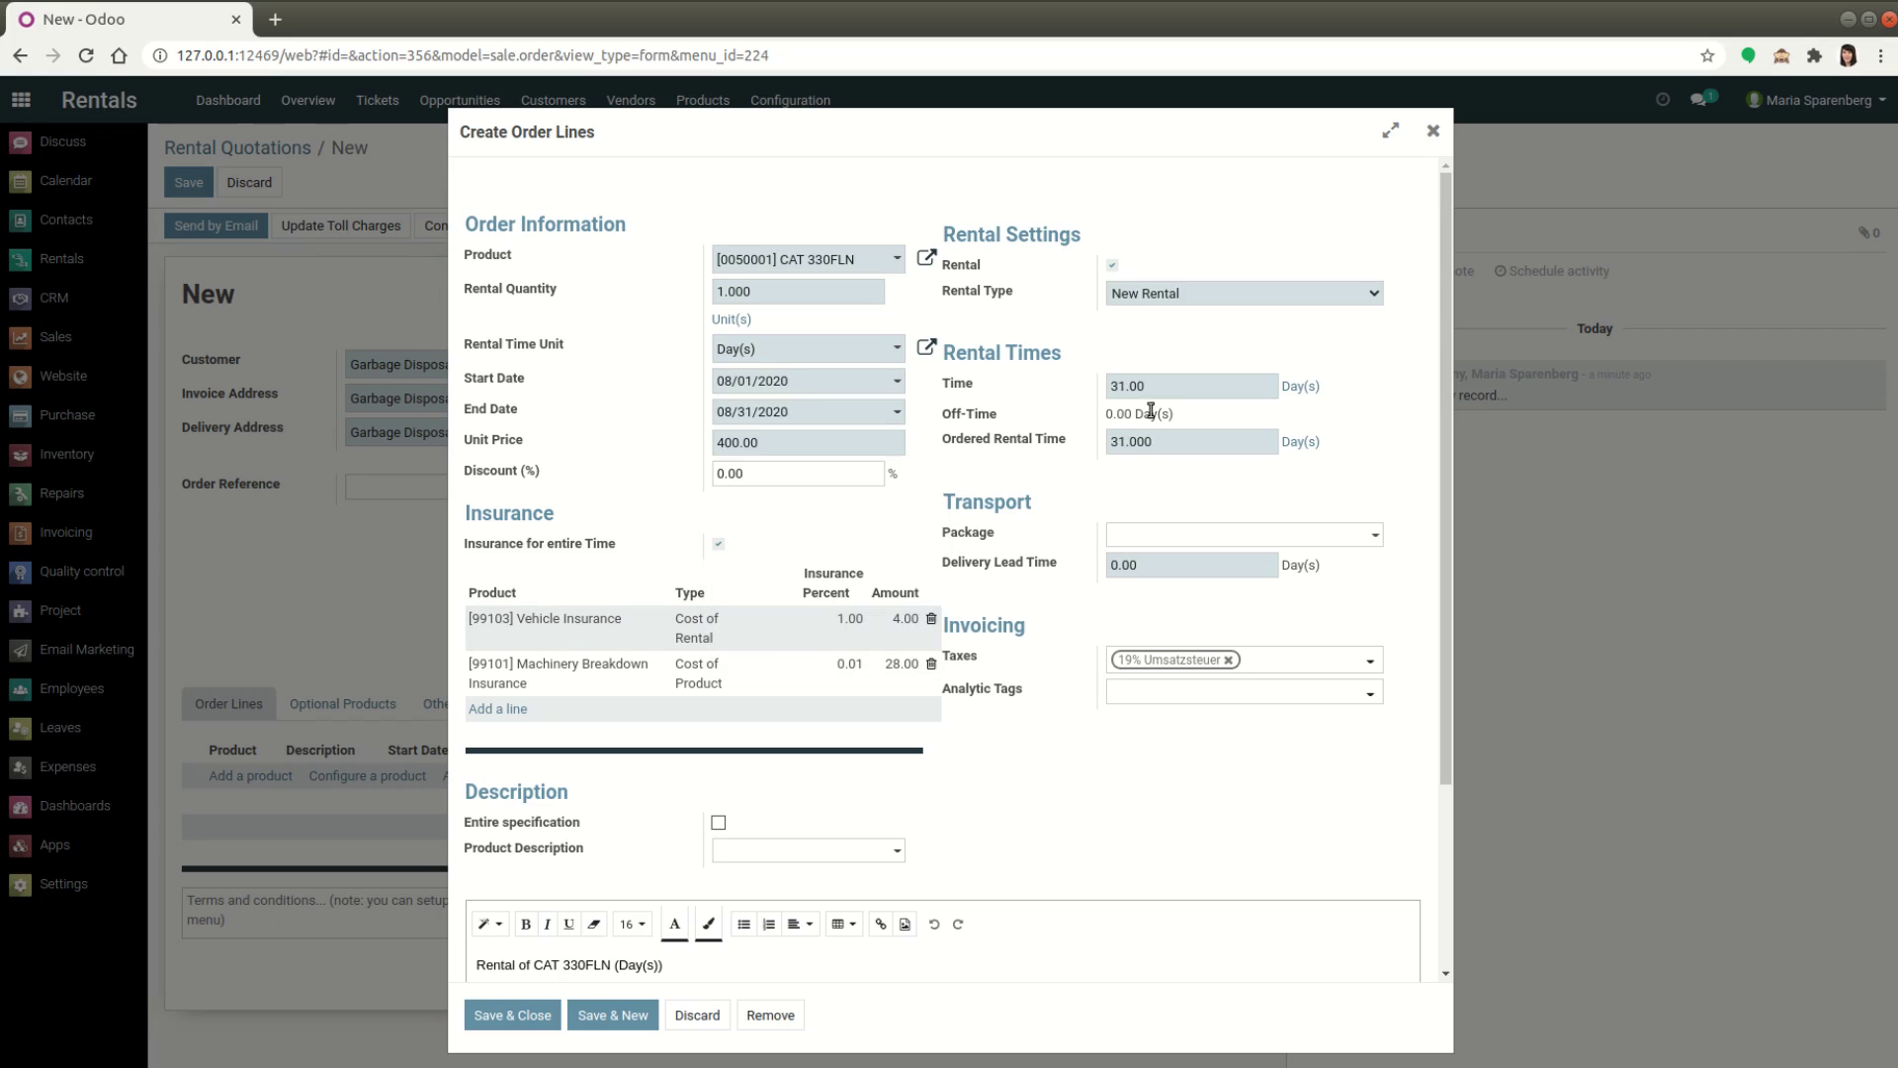
pyautogui.press('Tab')
pyautogui.click(534, 1014)
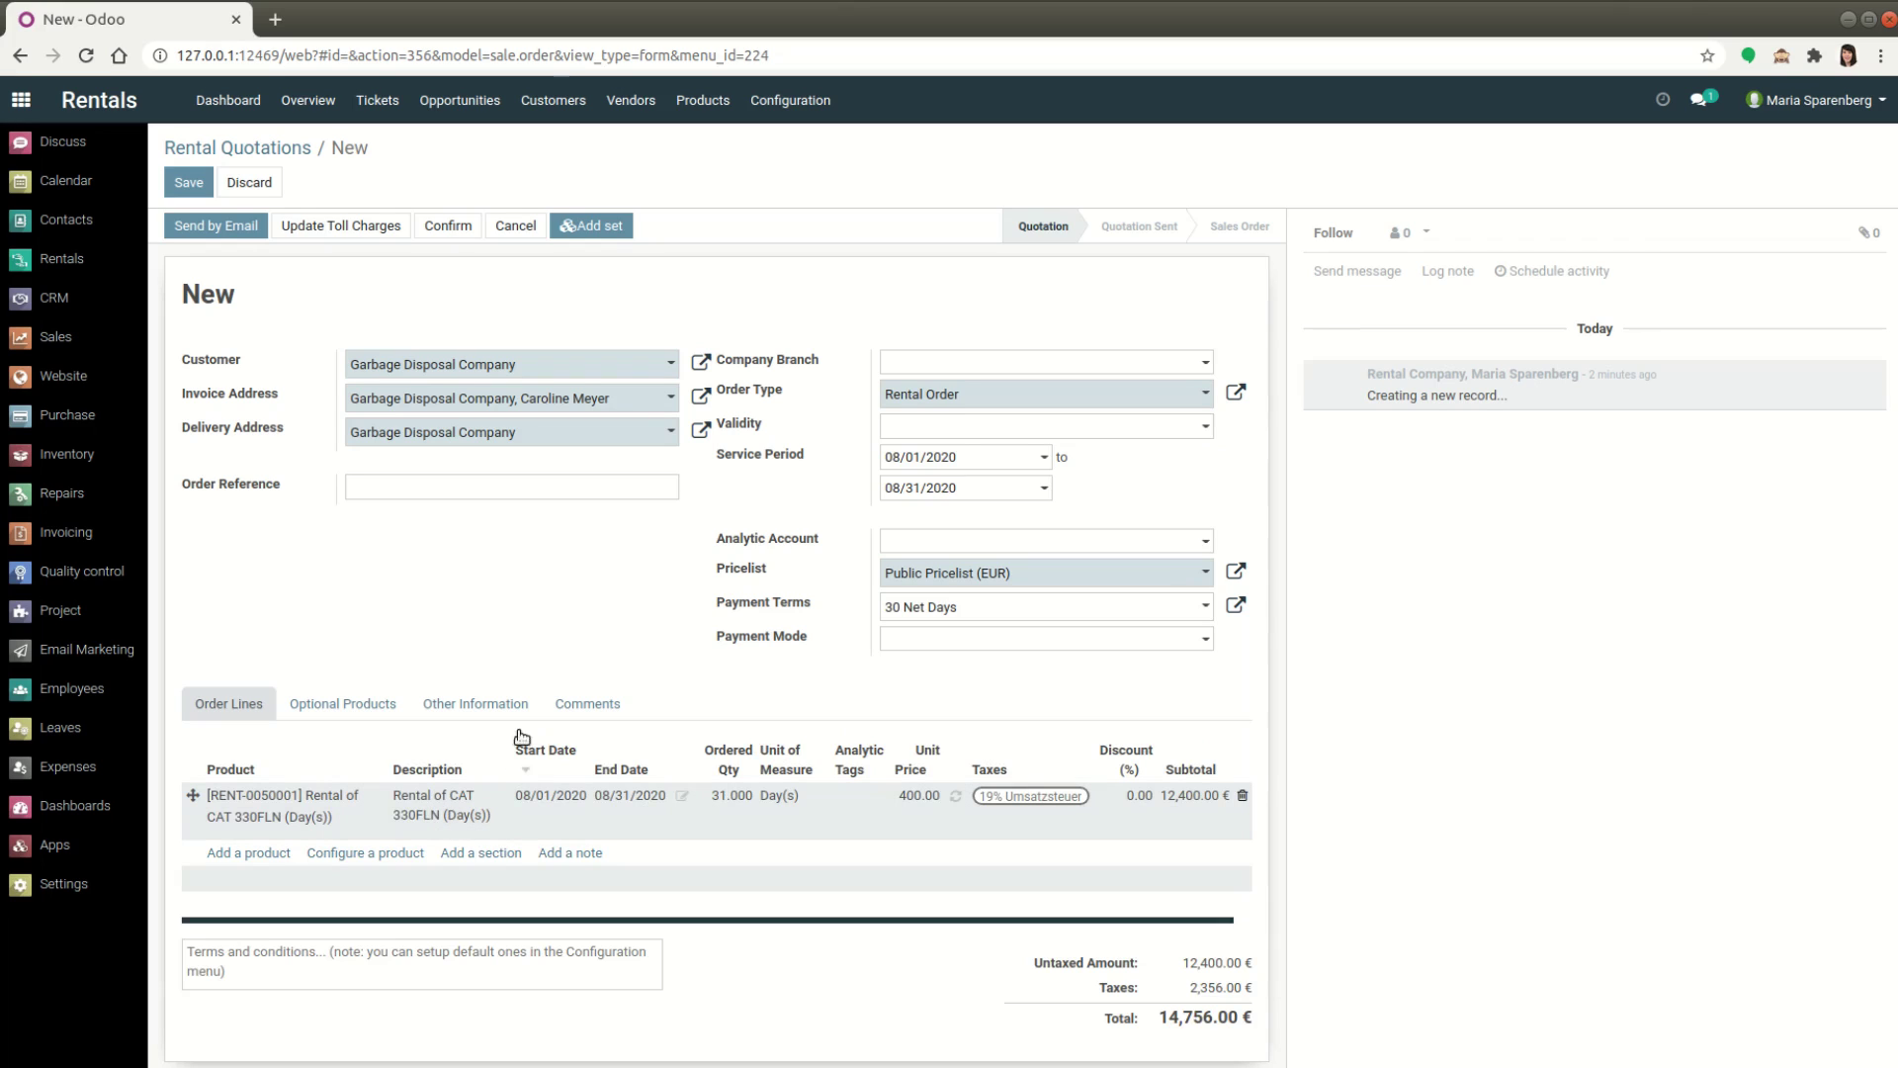
pyautogui.click(189, 184)
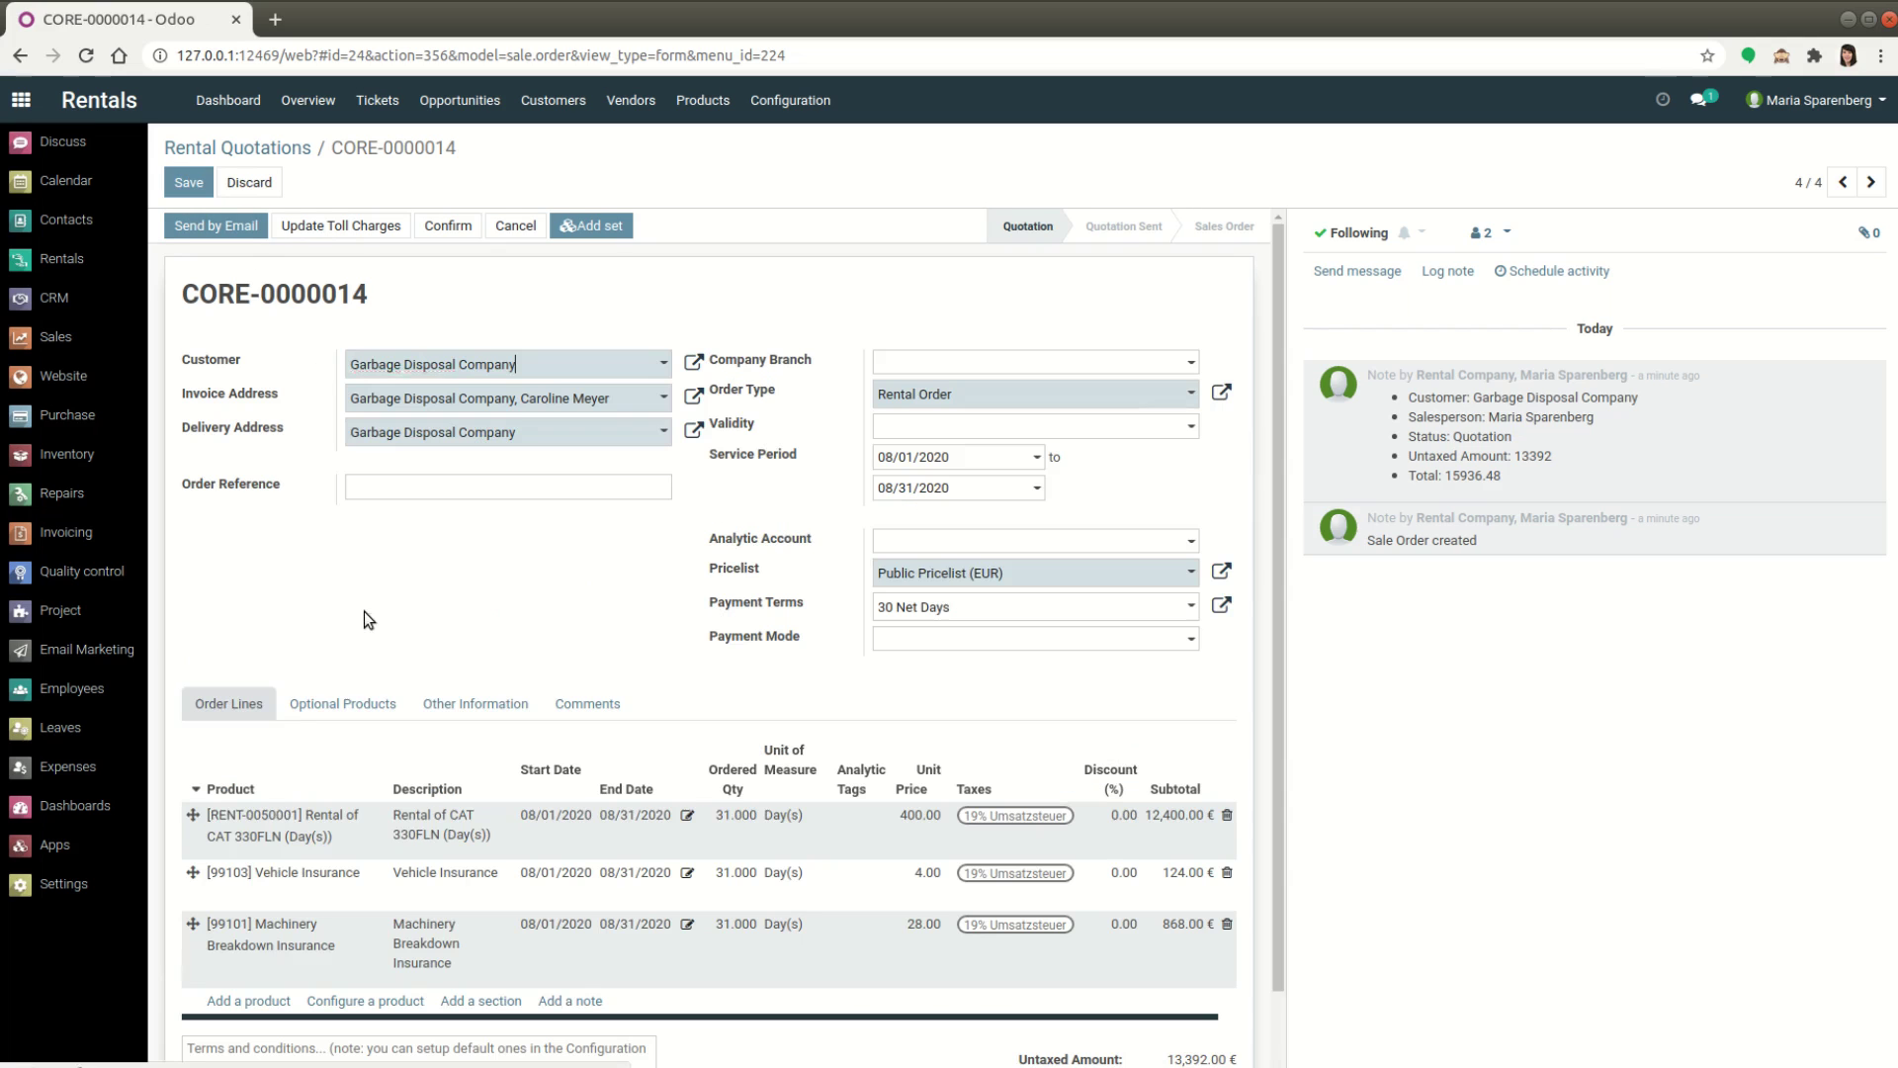
# - Set the Vehicle Insurance percent on the CAT 330FLN order line to 2.00, save the line and refresh its price
pyautogui.click(495, 831)
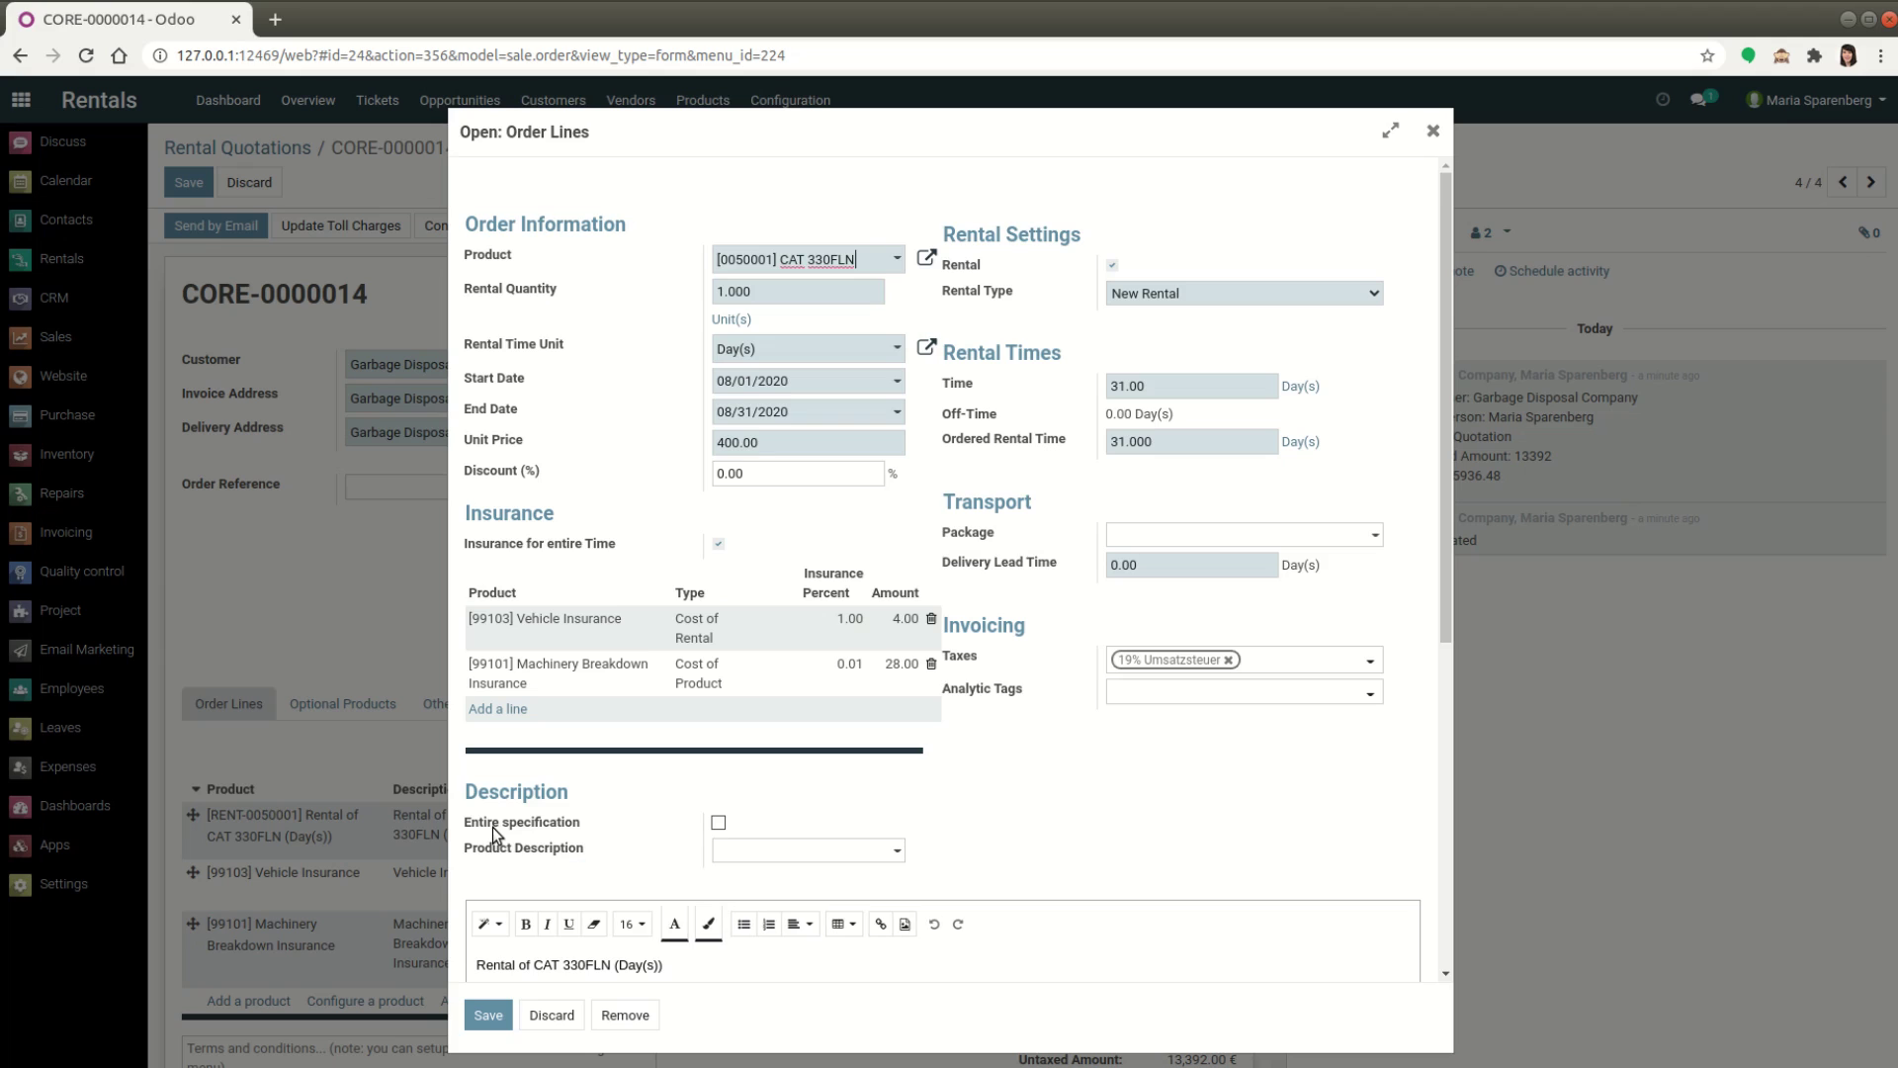
pyautogui.click(848, 623)
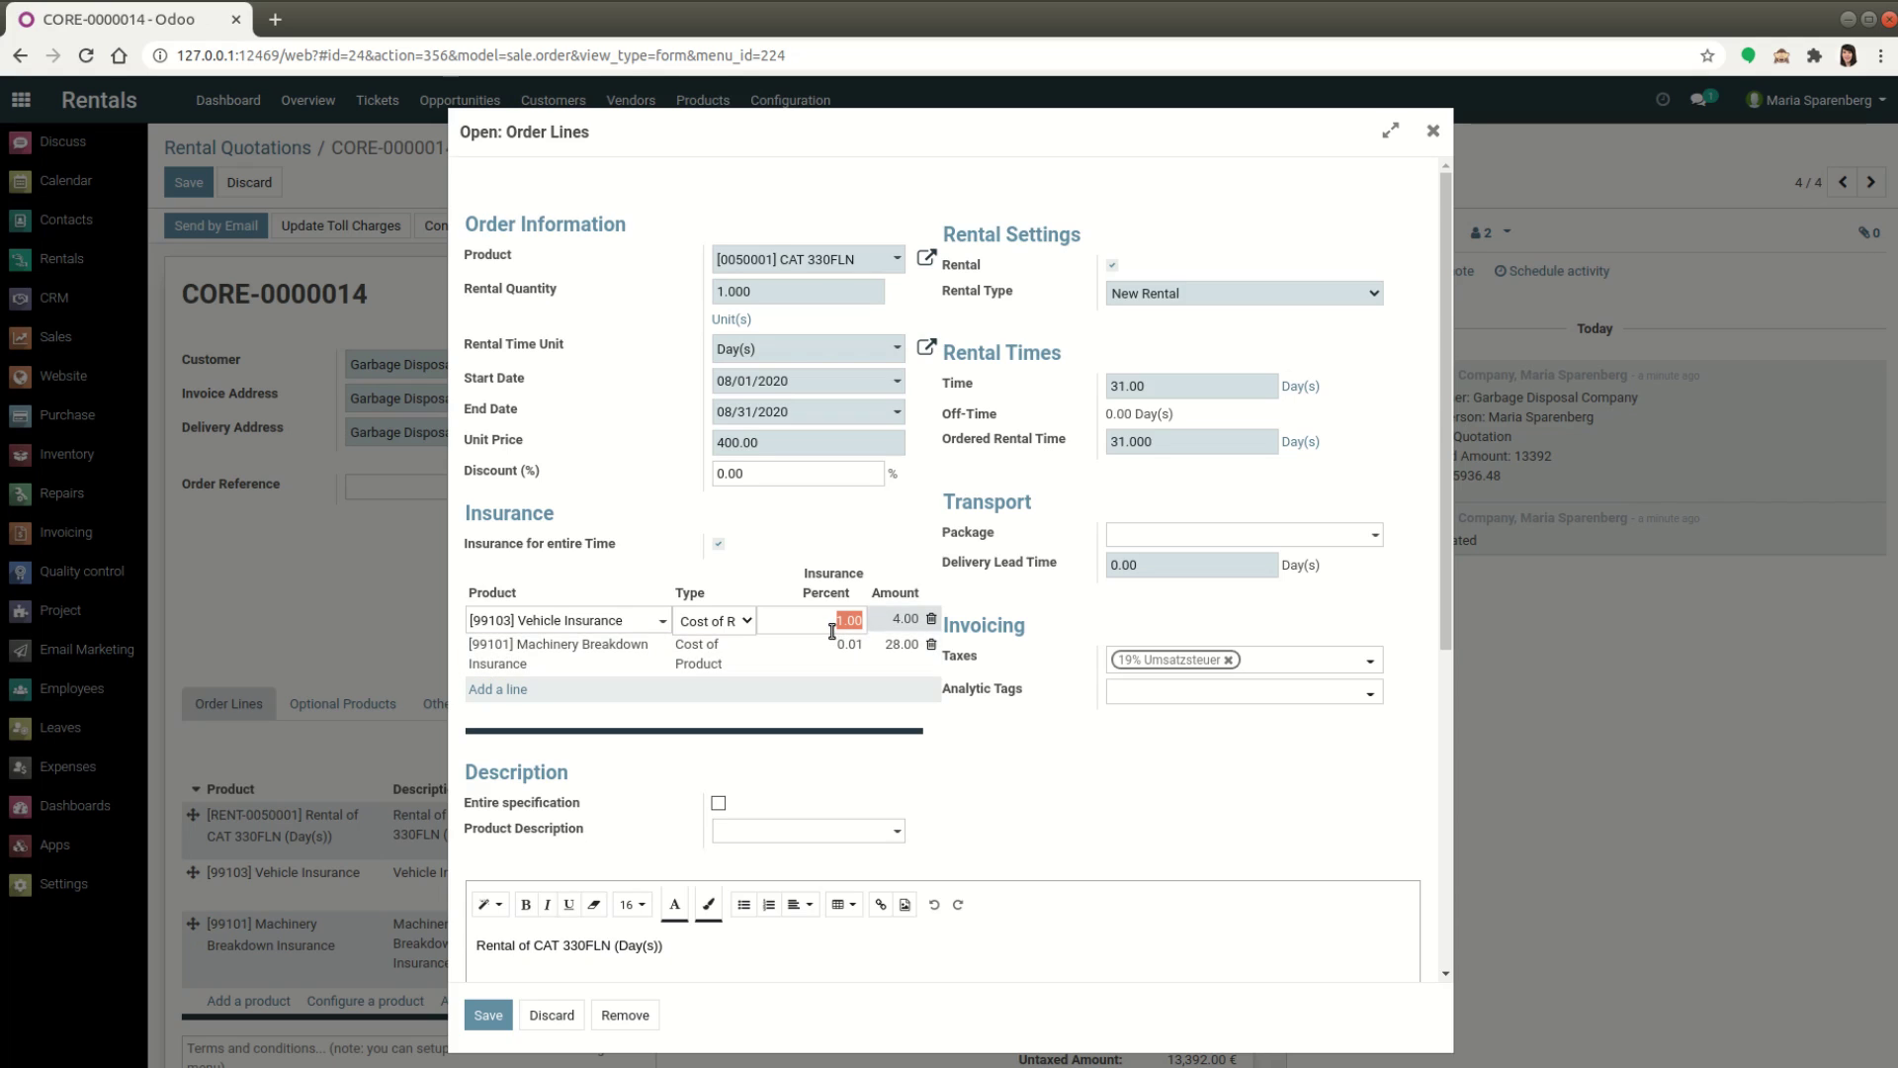
pyautogui.write('2')
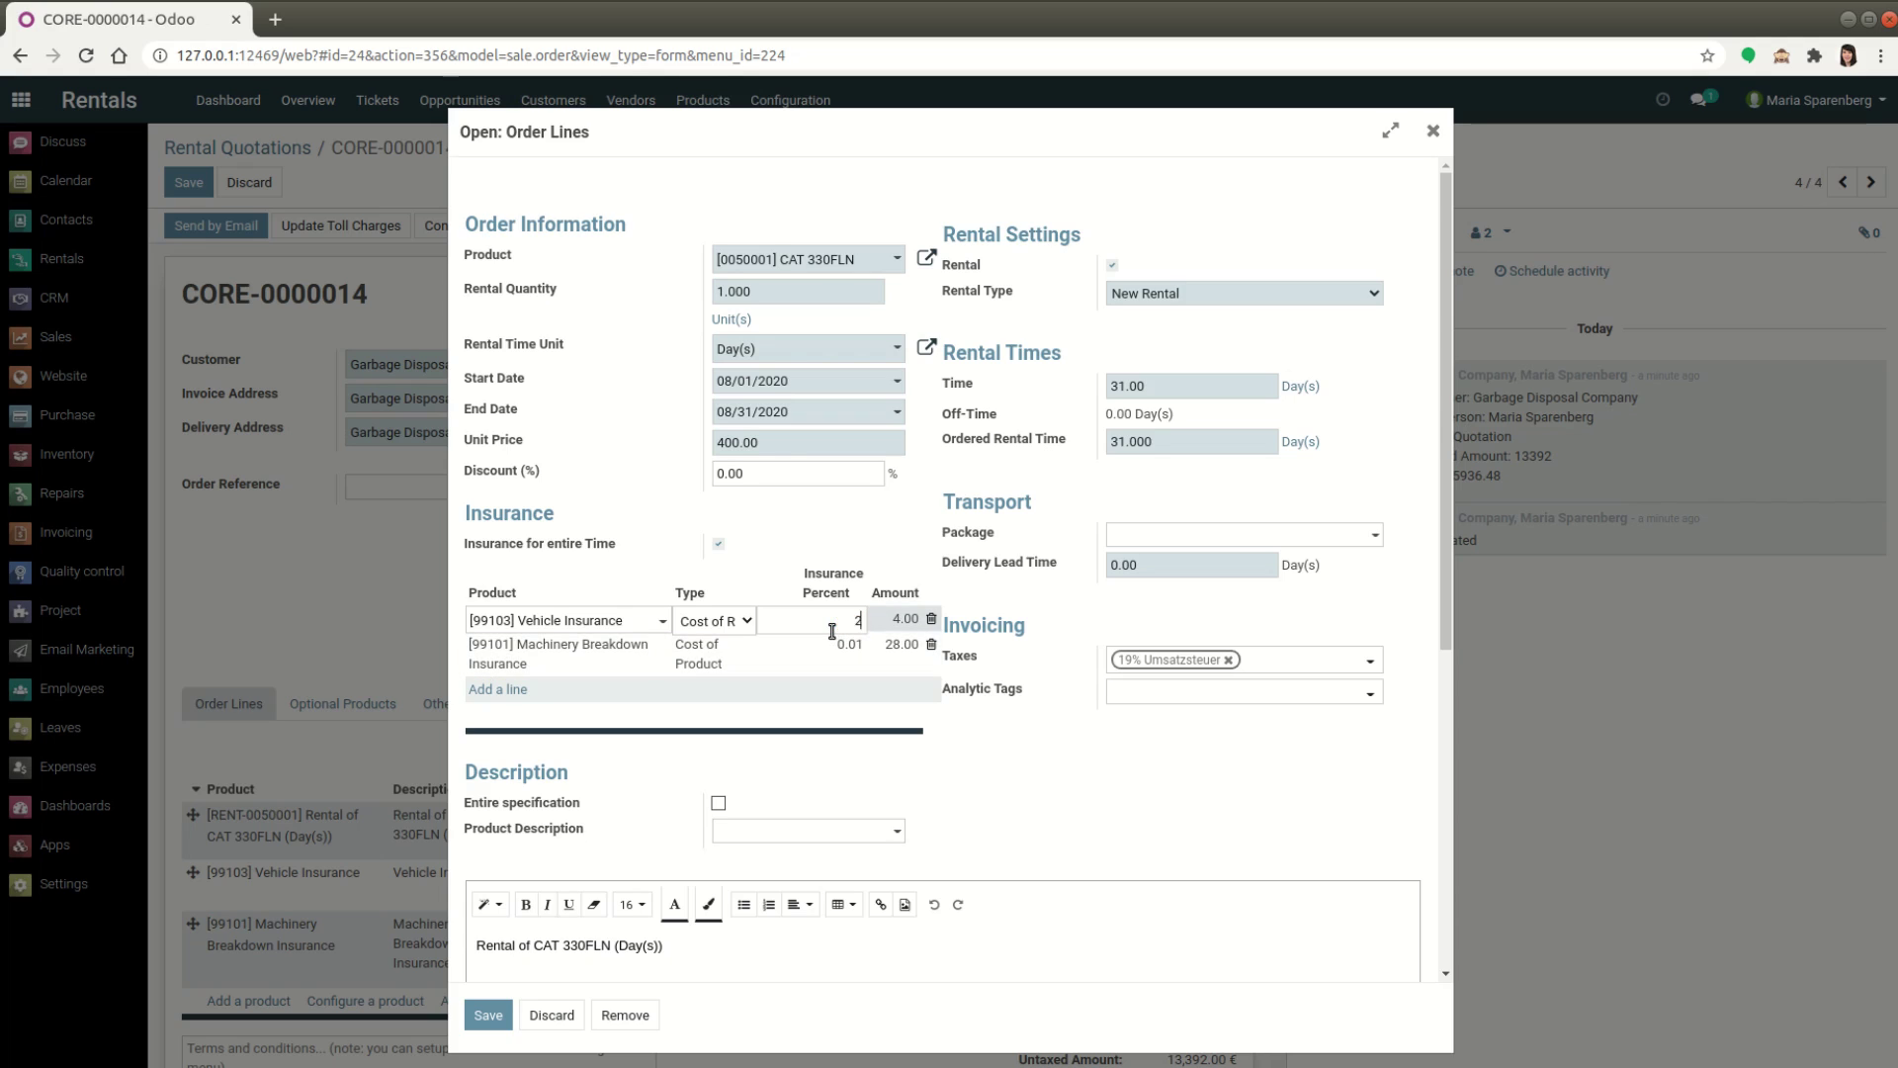
pyautogui.click(996, 746)
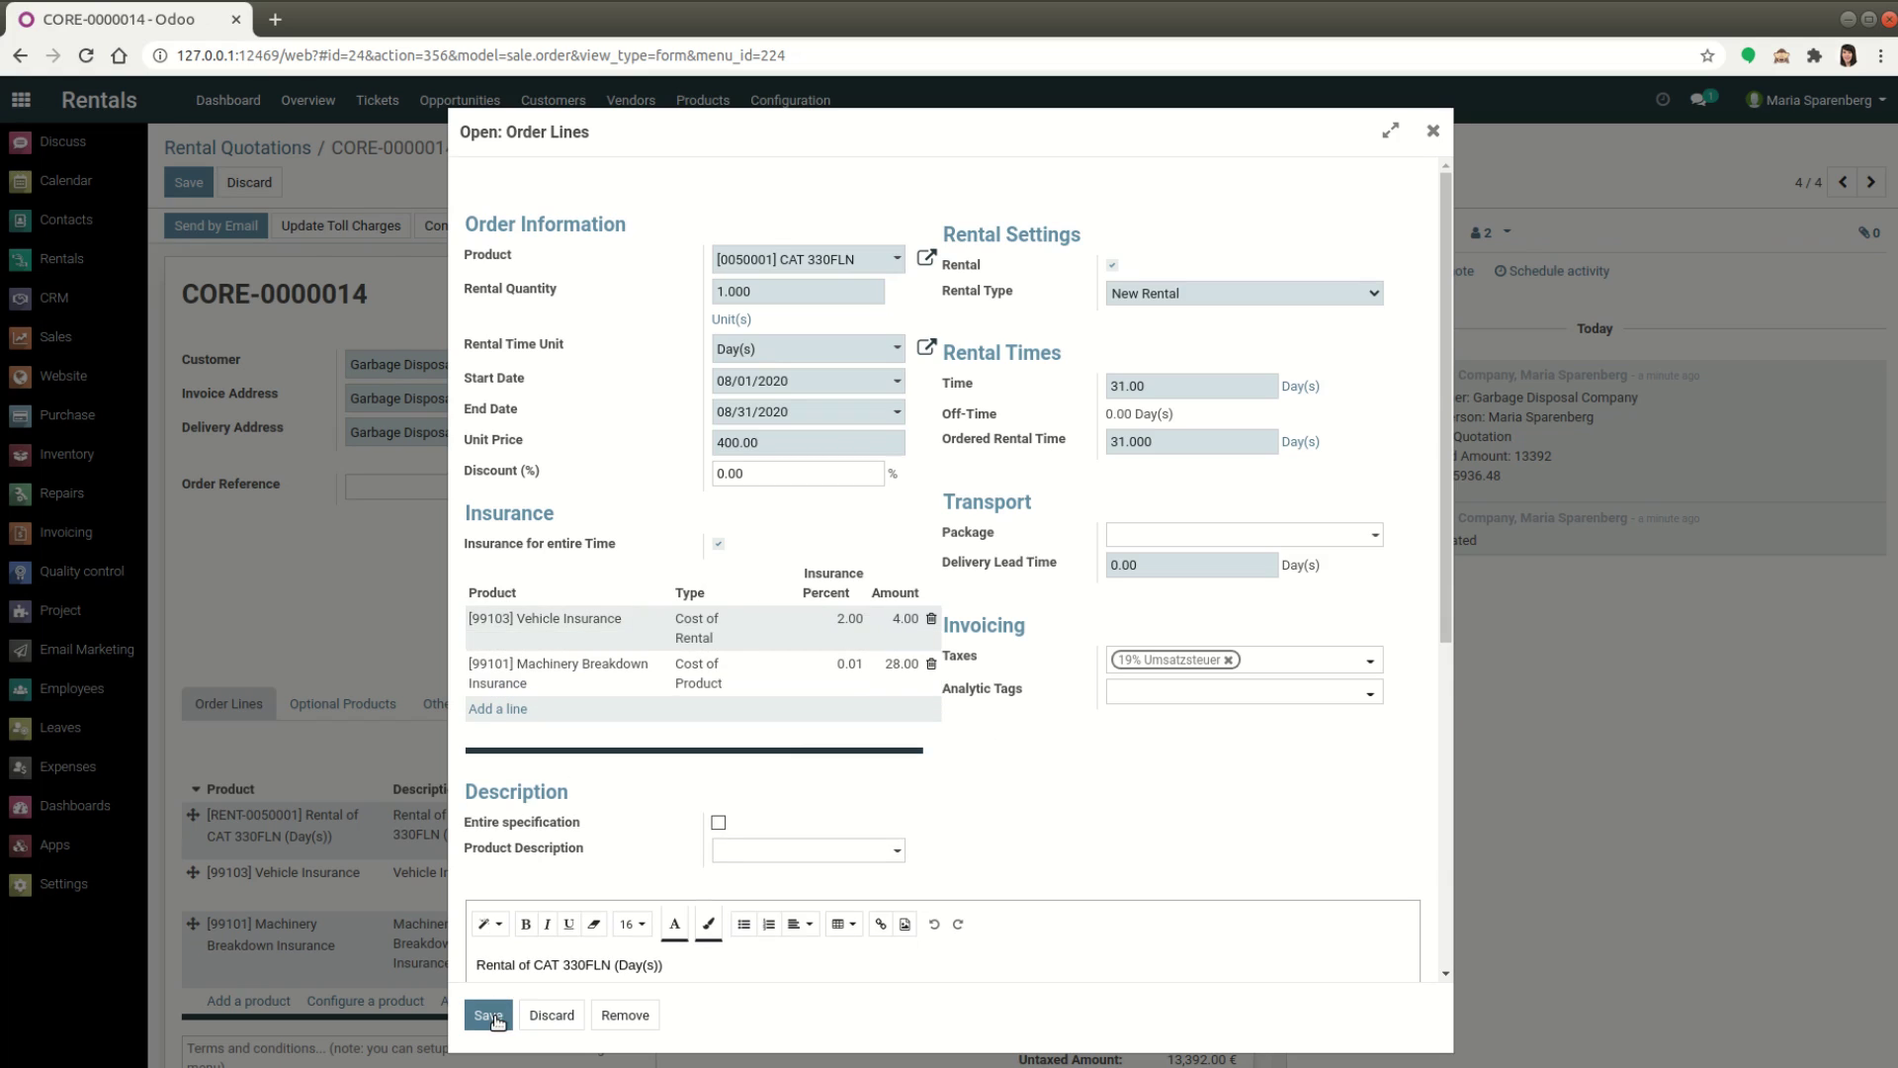
pyautogui.click(491, 1016)
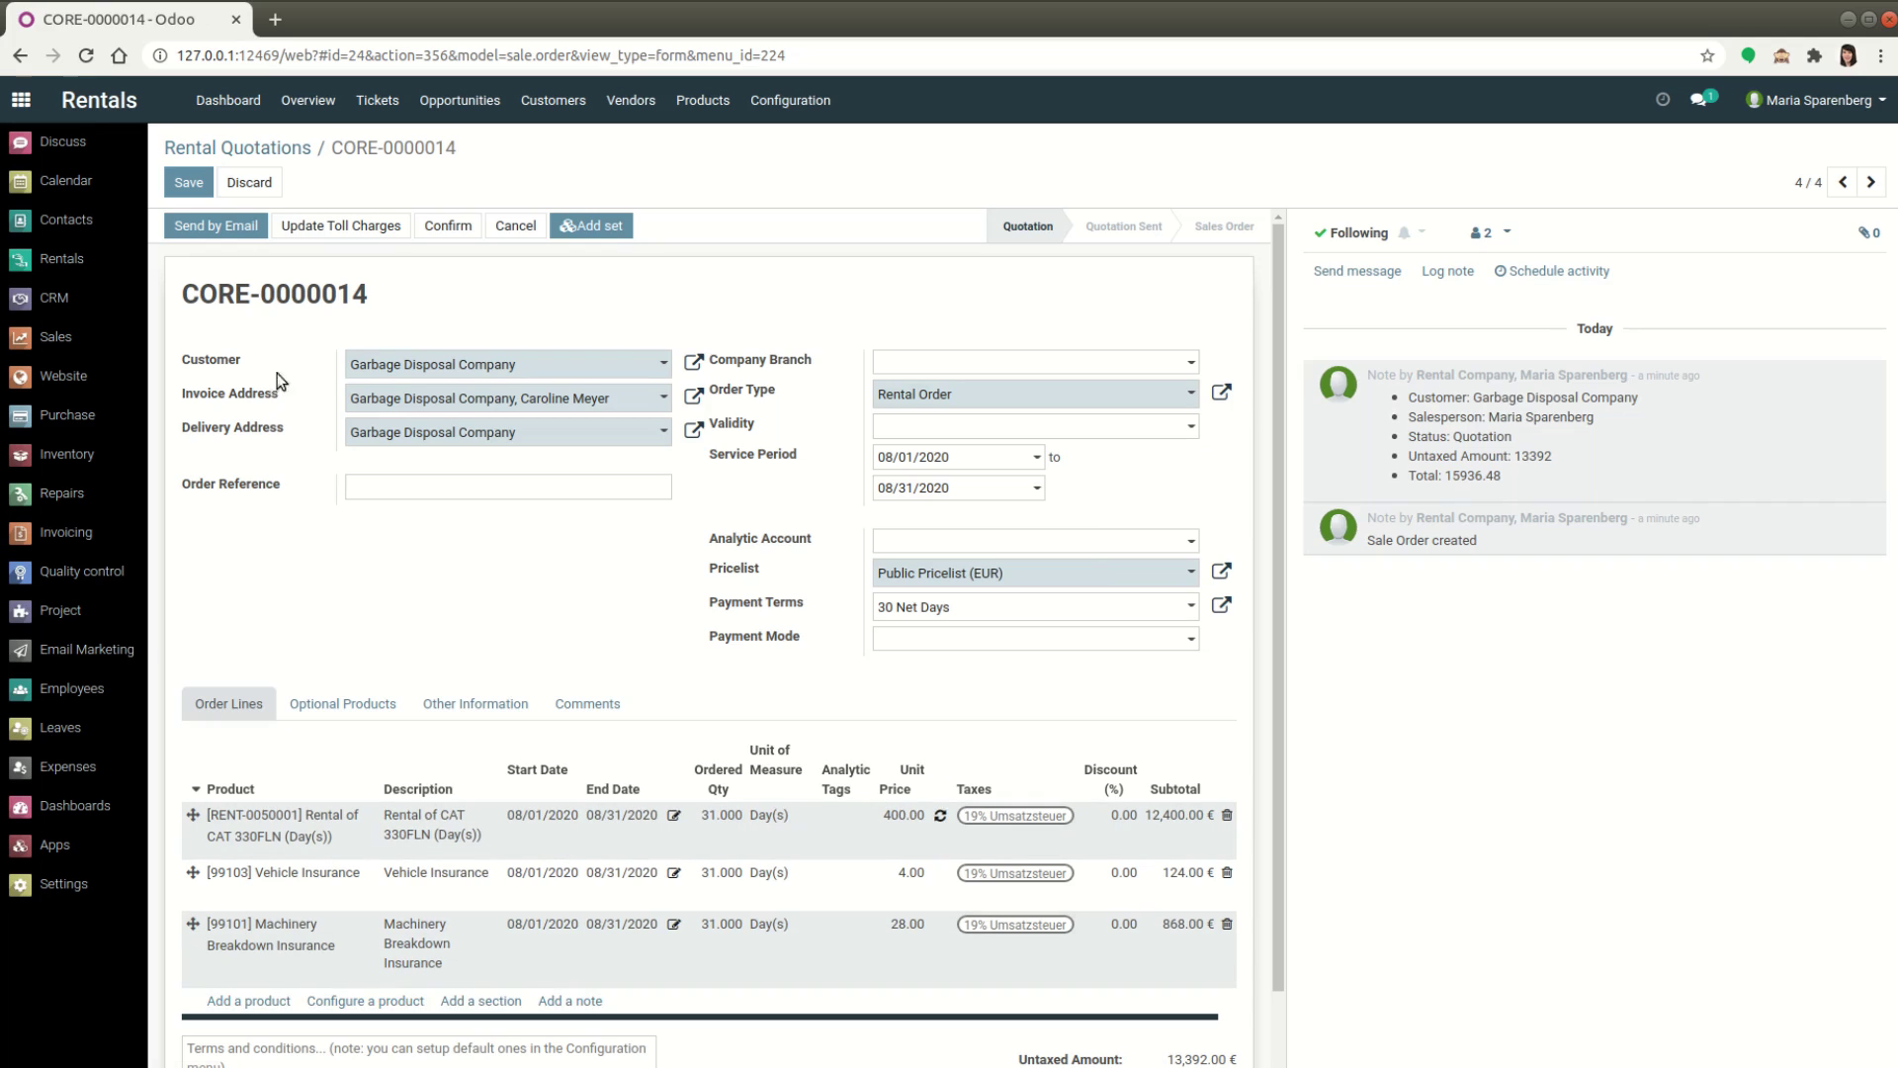
pyautogui.click(941, 818)
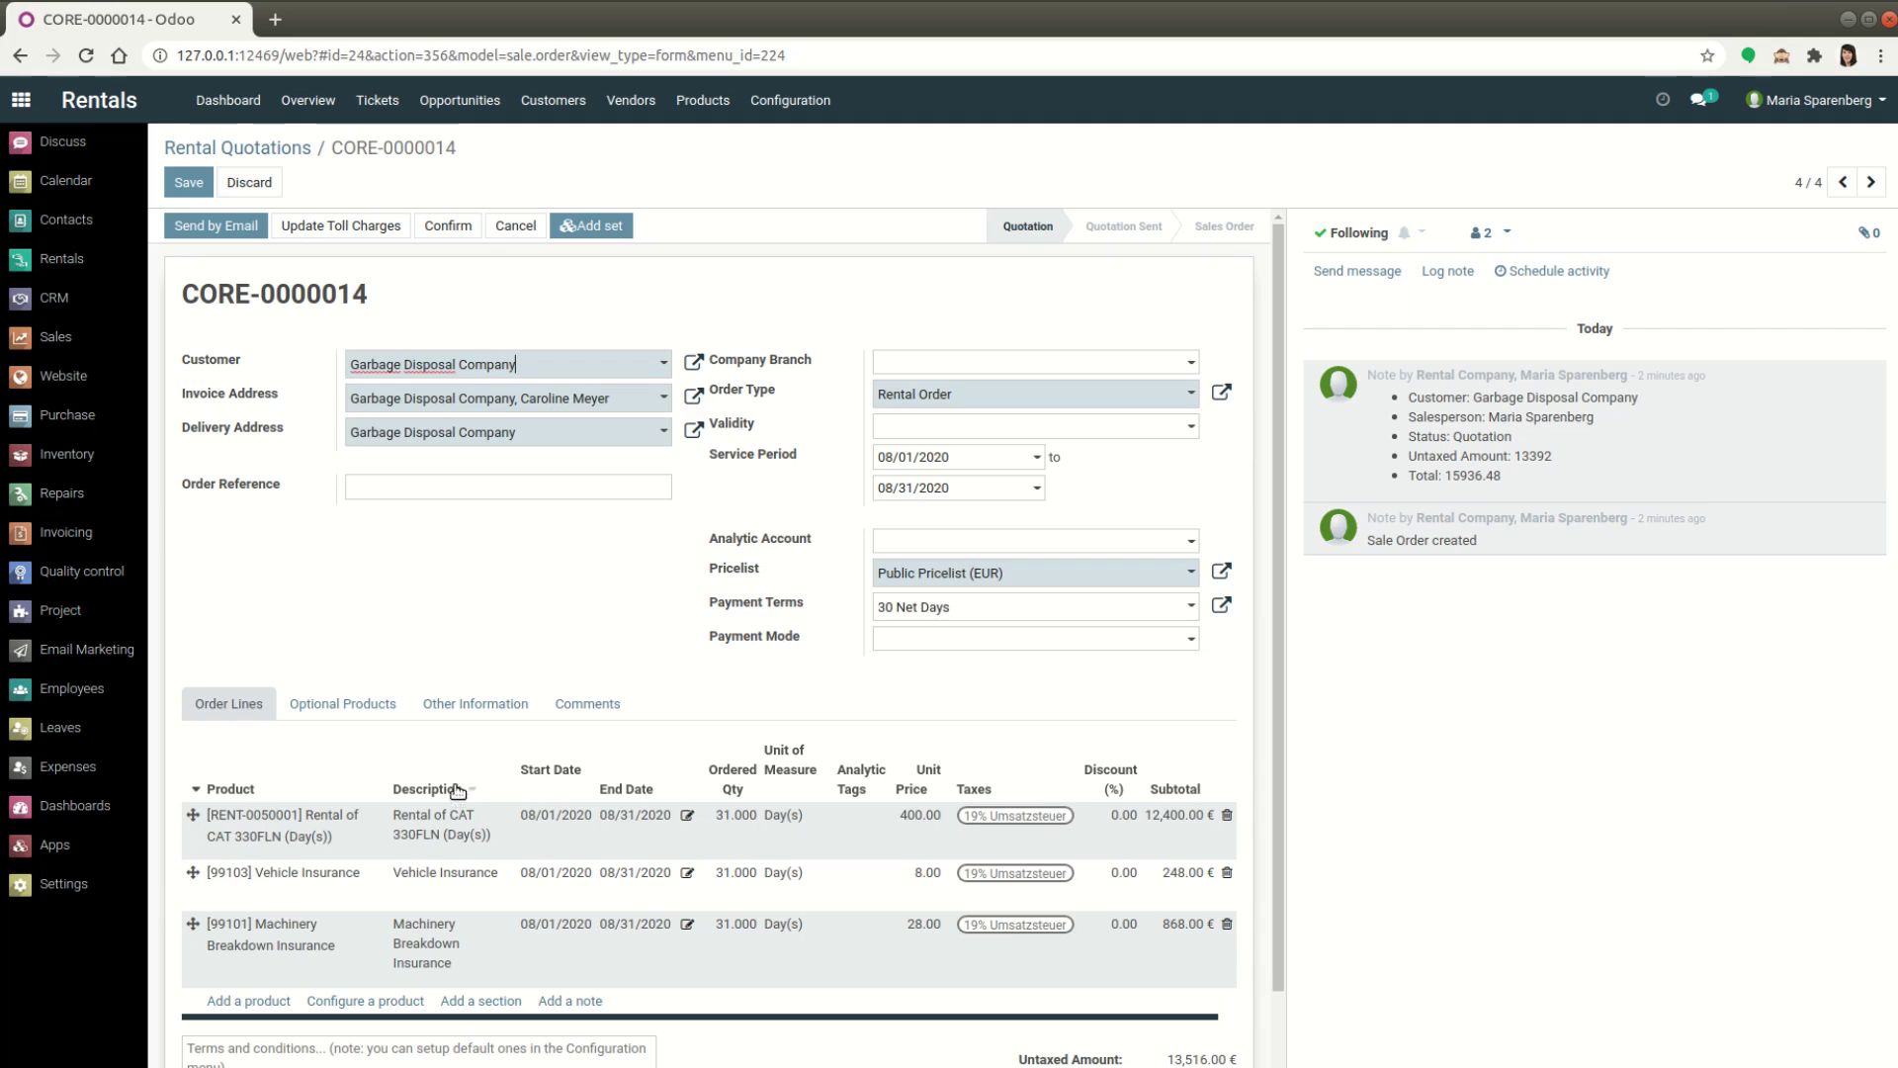
# - Set the off-day type of the CAT 330FLN order line to Weekend and check the resulting off-time and fixed off days
pyautogui.click(492, 824)
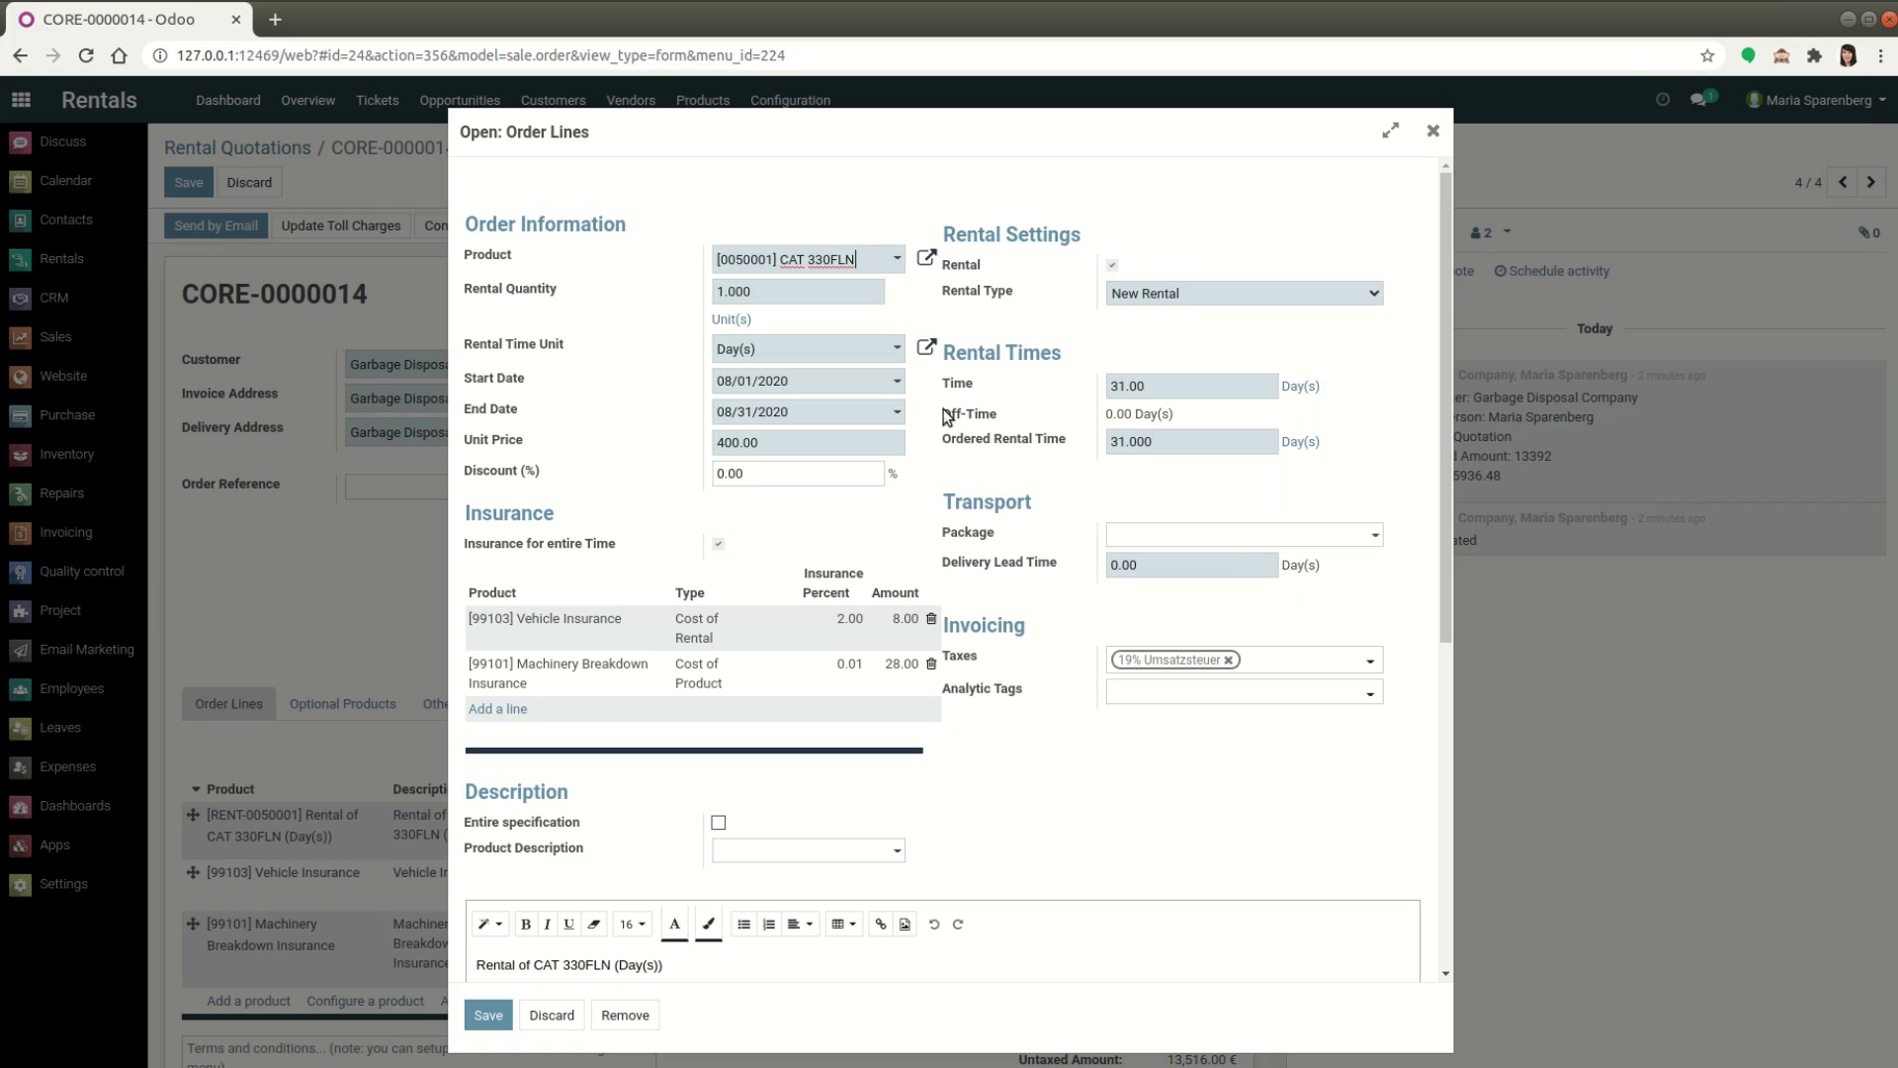
pyautogui.moveTo(944, 413); pyautogui.dragTo(1001, 413)
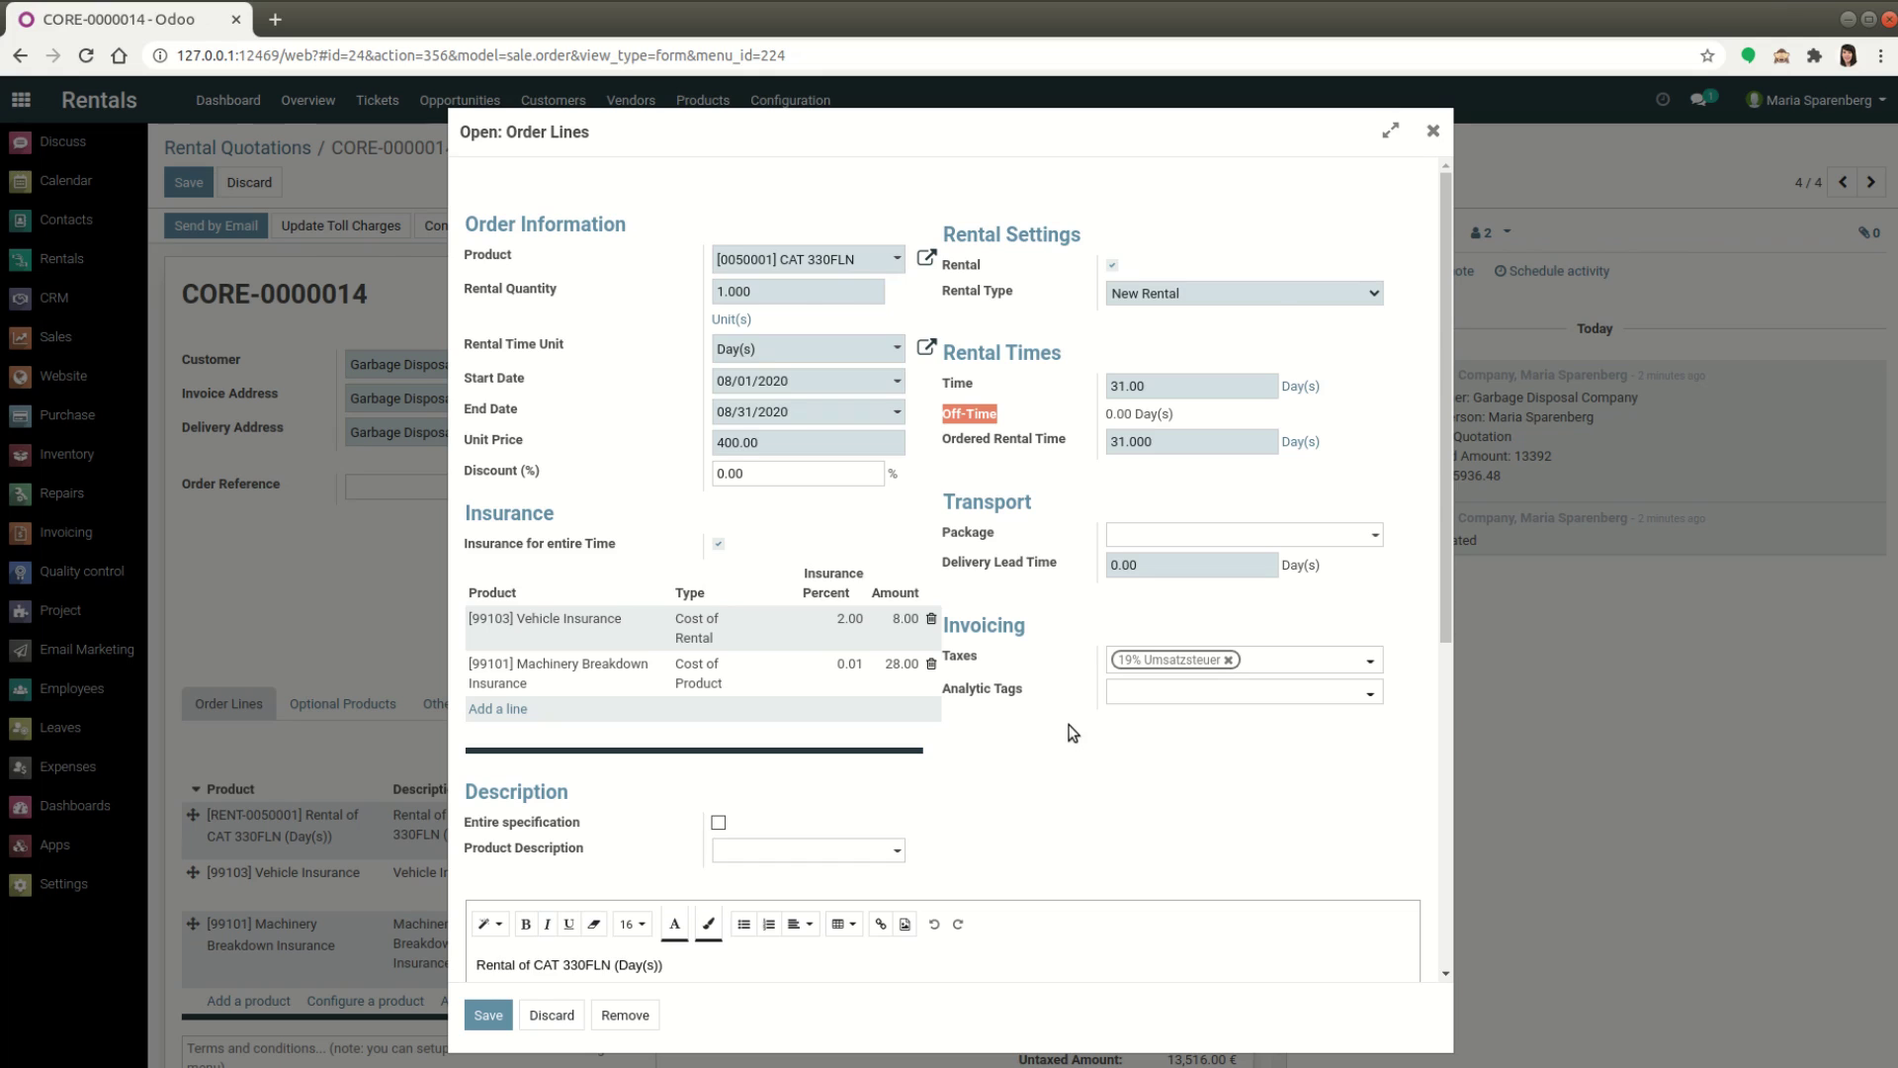
pyautogui.scroll(-6, 1078, 652)
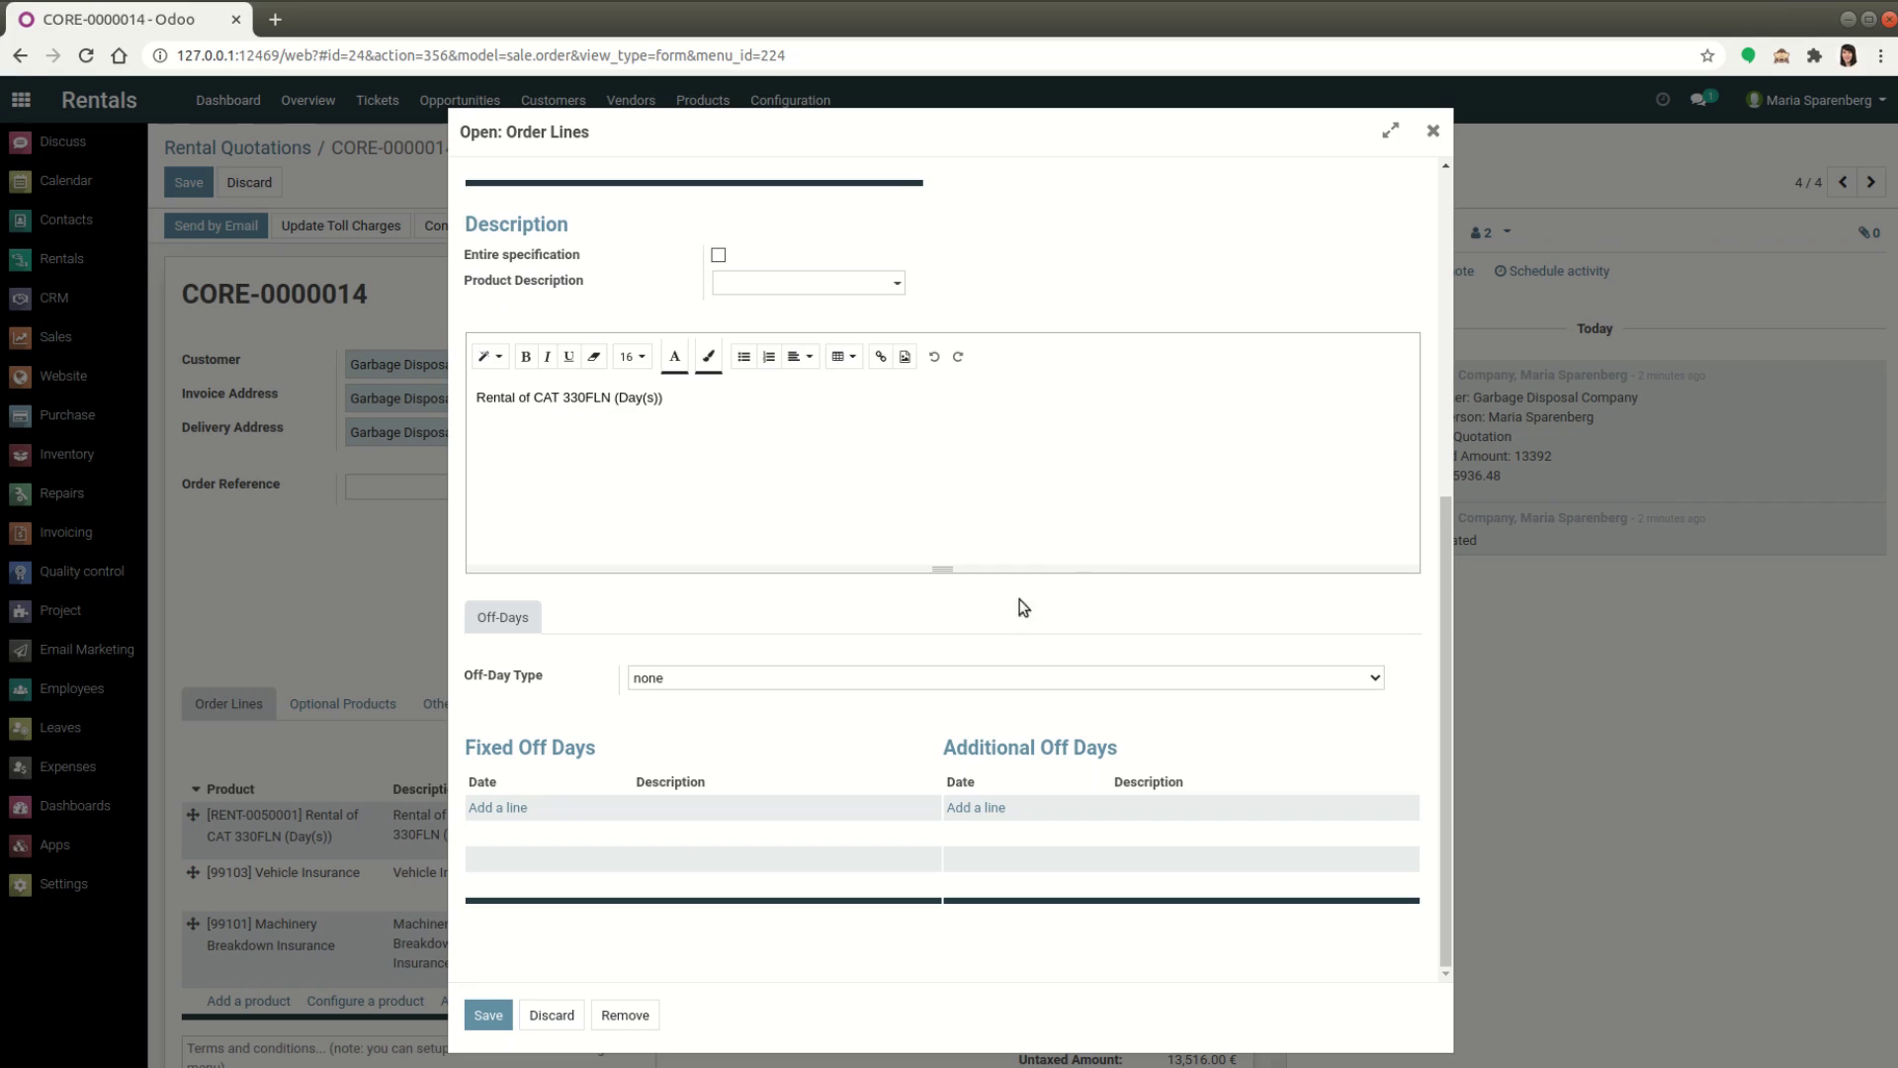
pyautogui.click(667, 679)
pyautogui.click(672, 728)
pyautogui.scroll(-2, 791, 608)
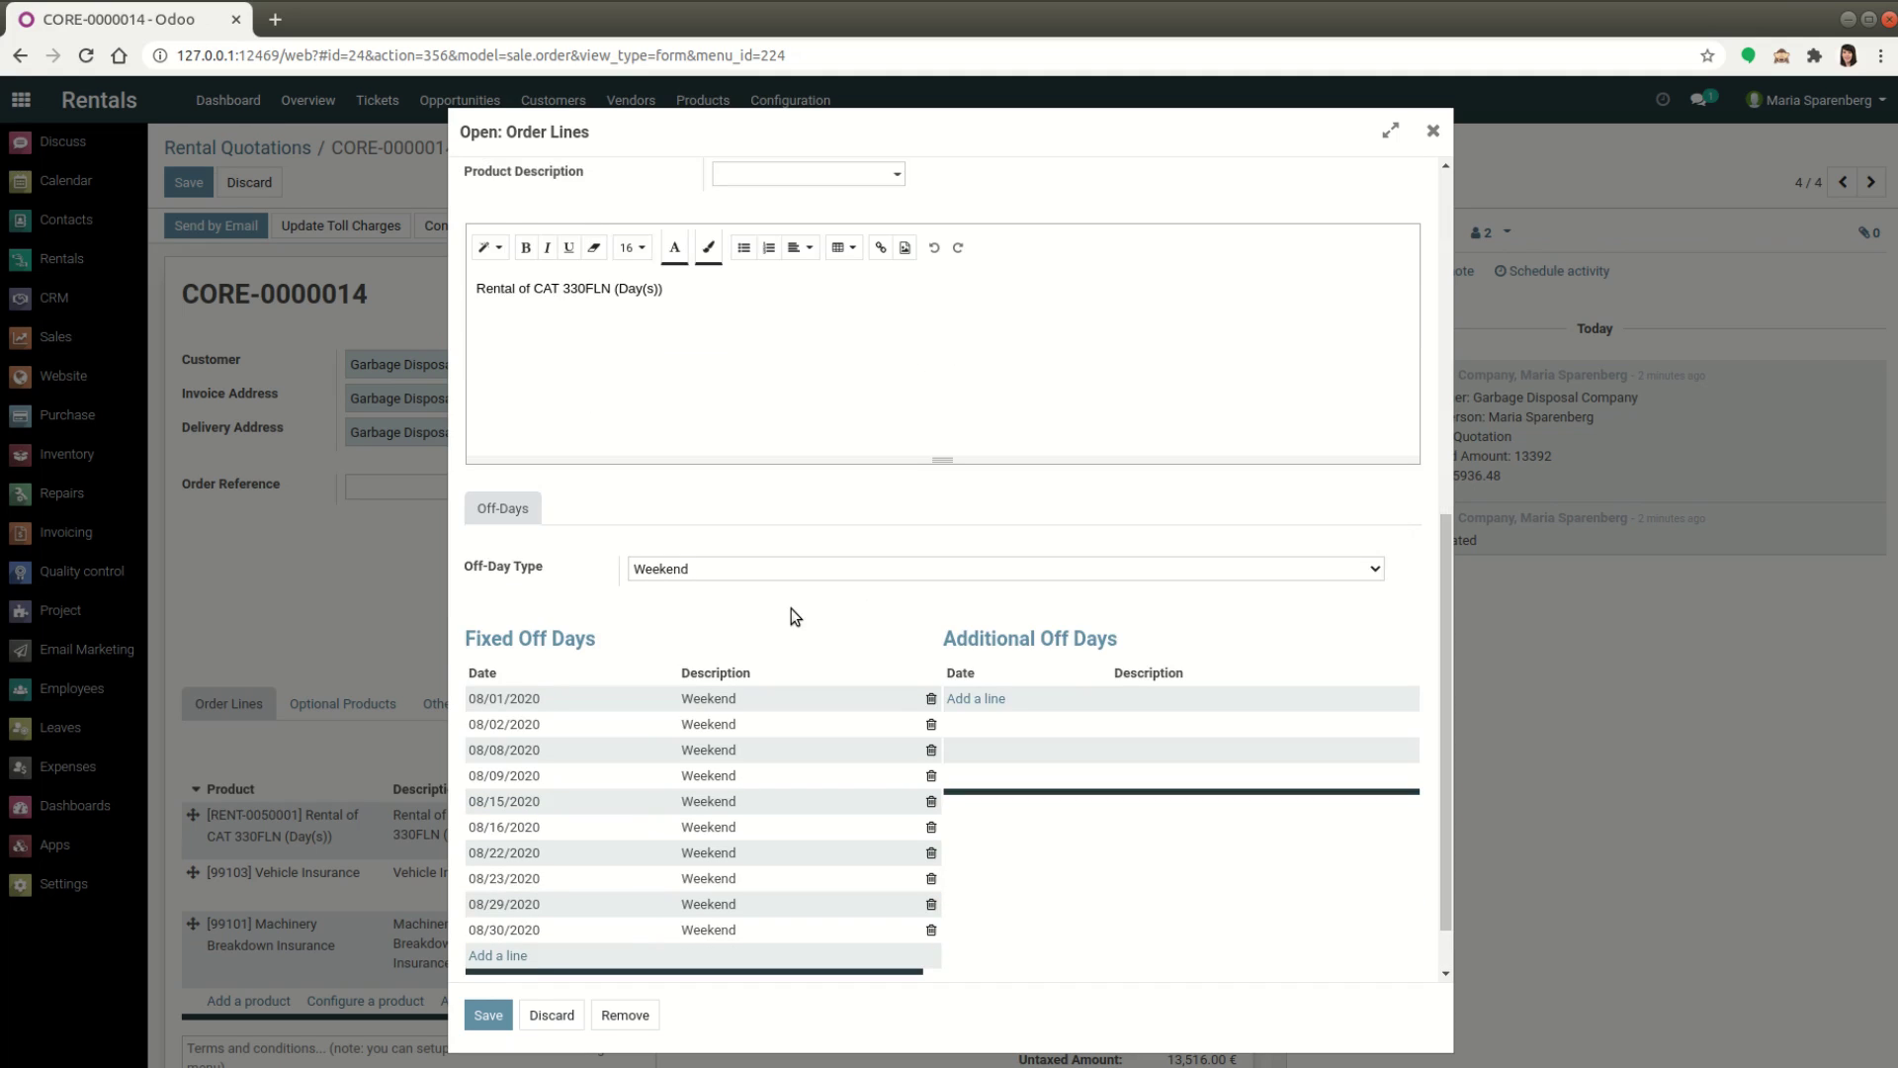
pyautogui.scroll(6, 890, 603)
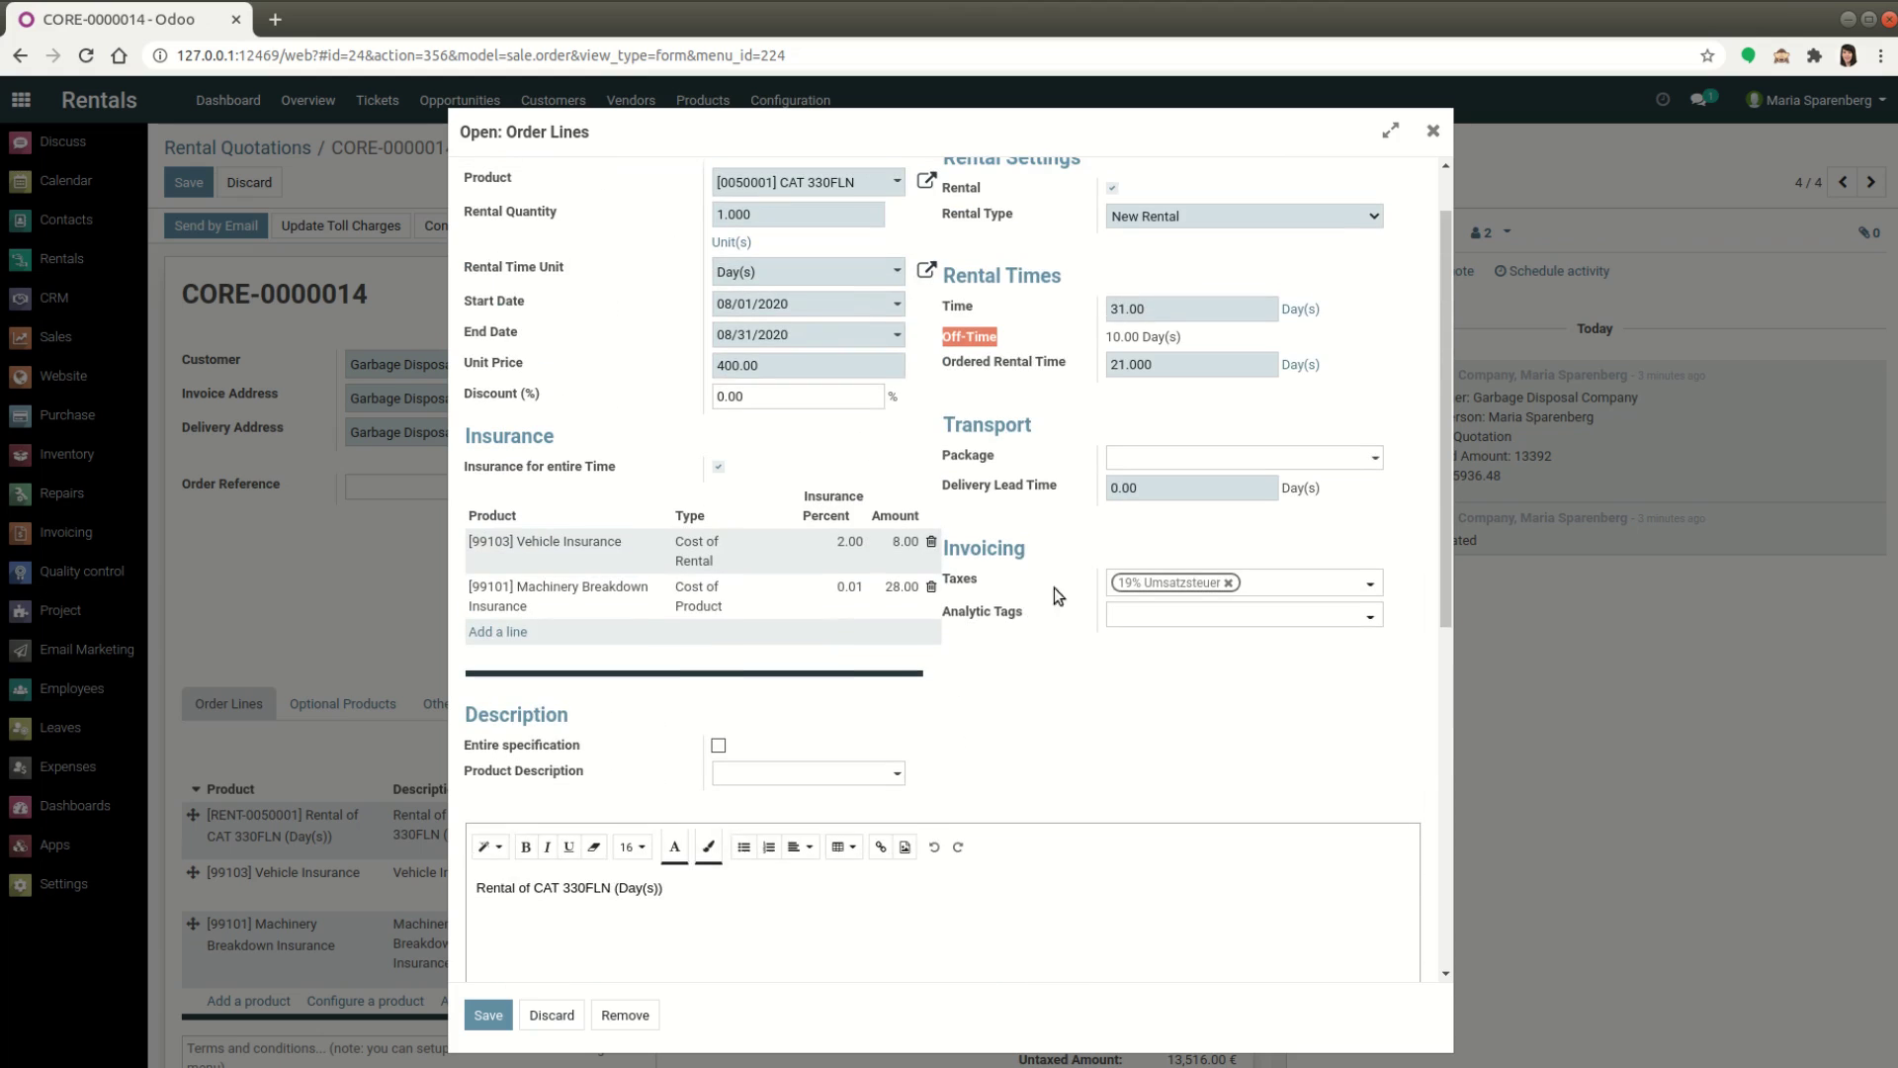
pyautogui.moveTo(1178, 336); pyautogui.dragTo(1117, 336)
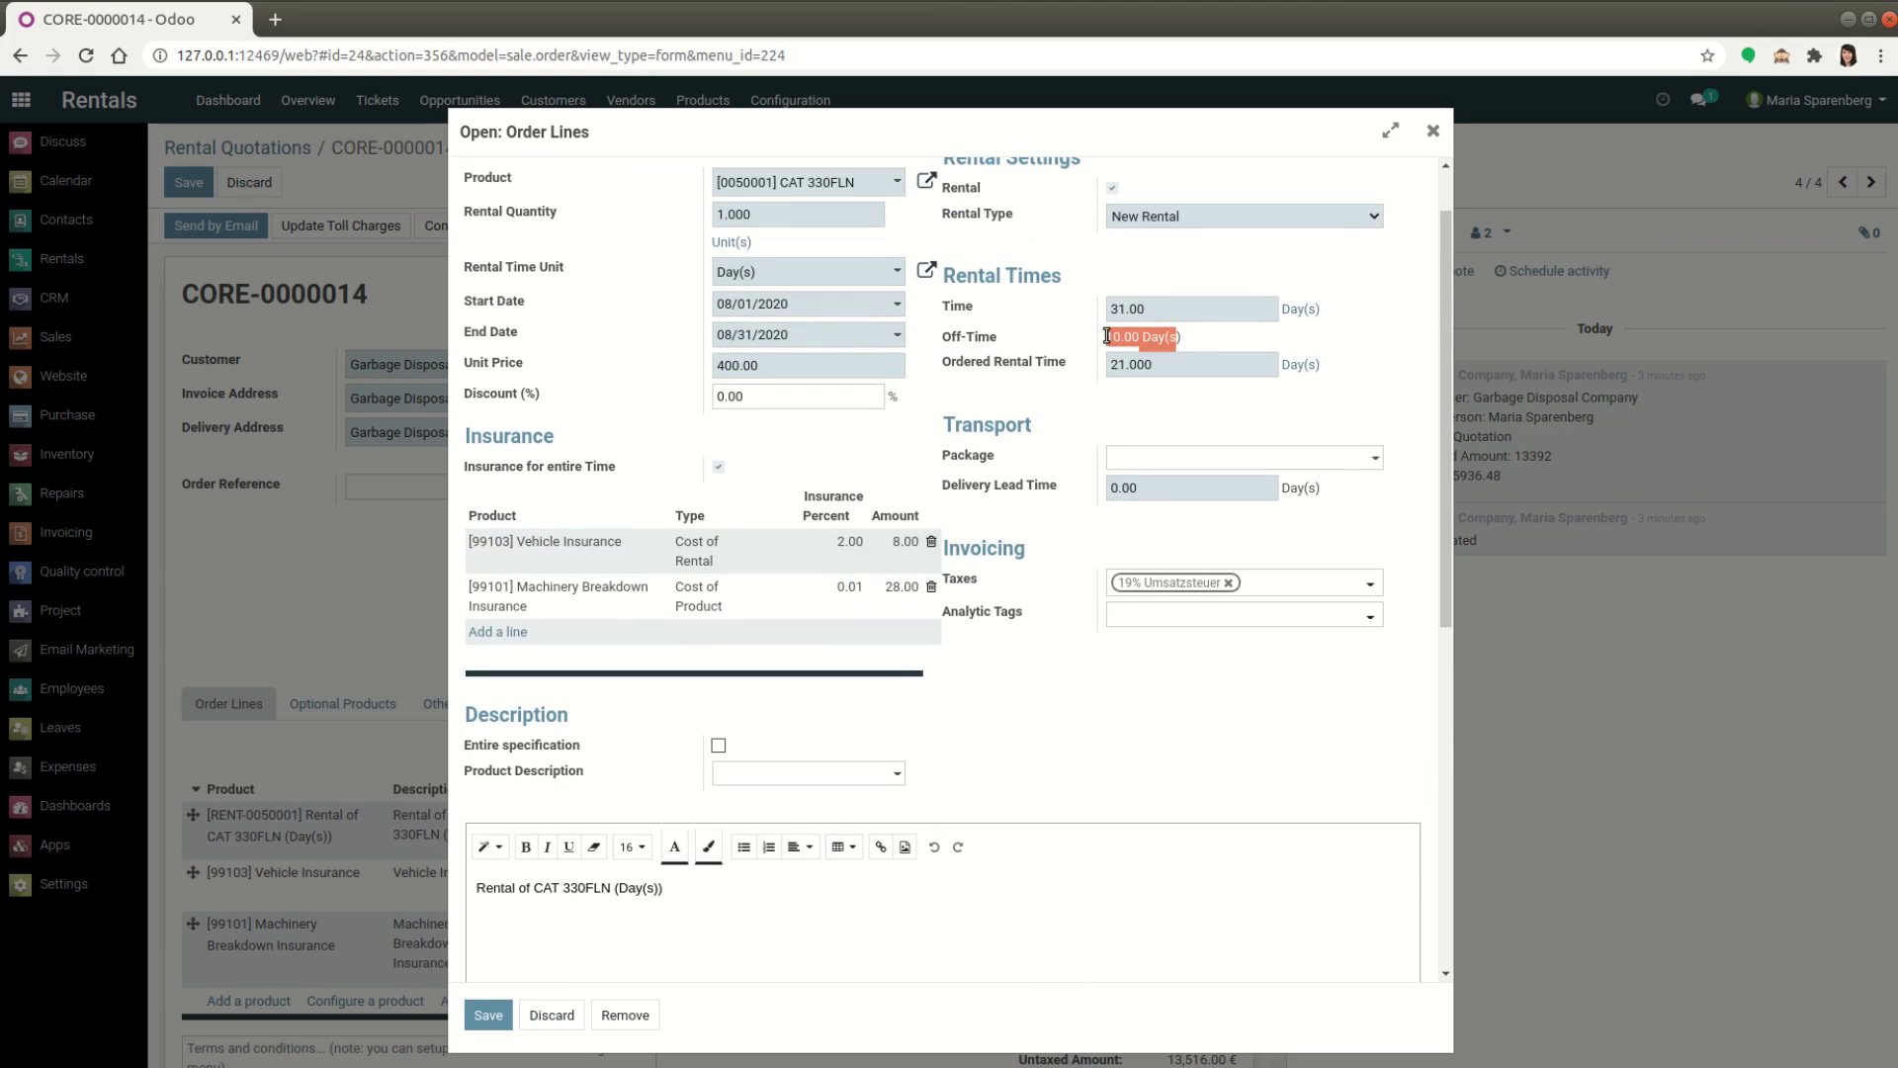
pyautogui.scroll(-6, 1087, 603)
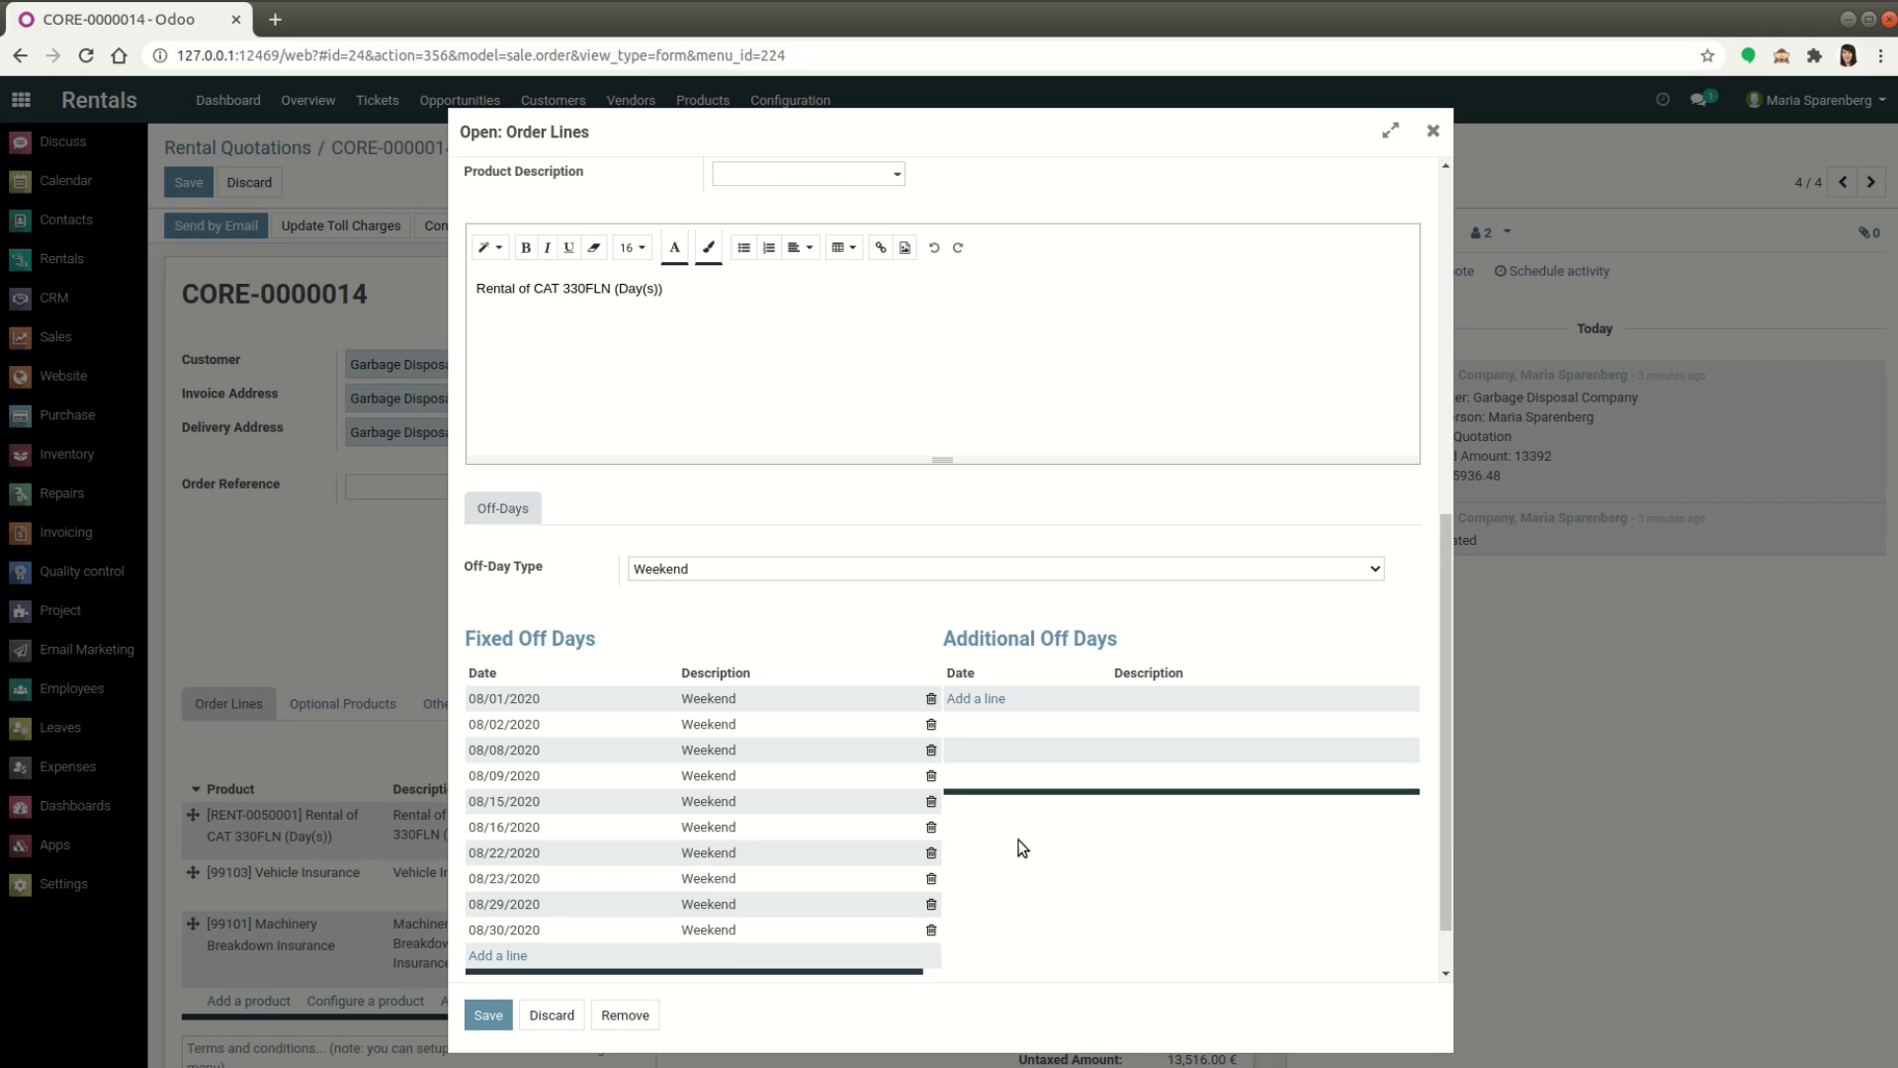
pyautogui.scroll(7, 1019, 840)
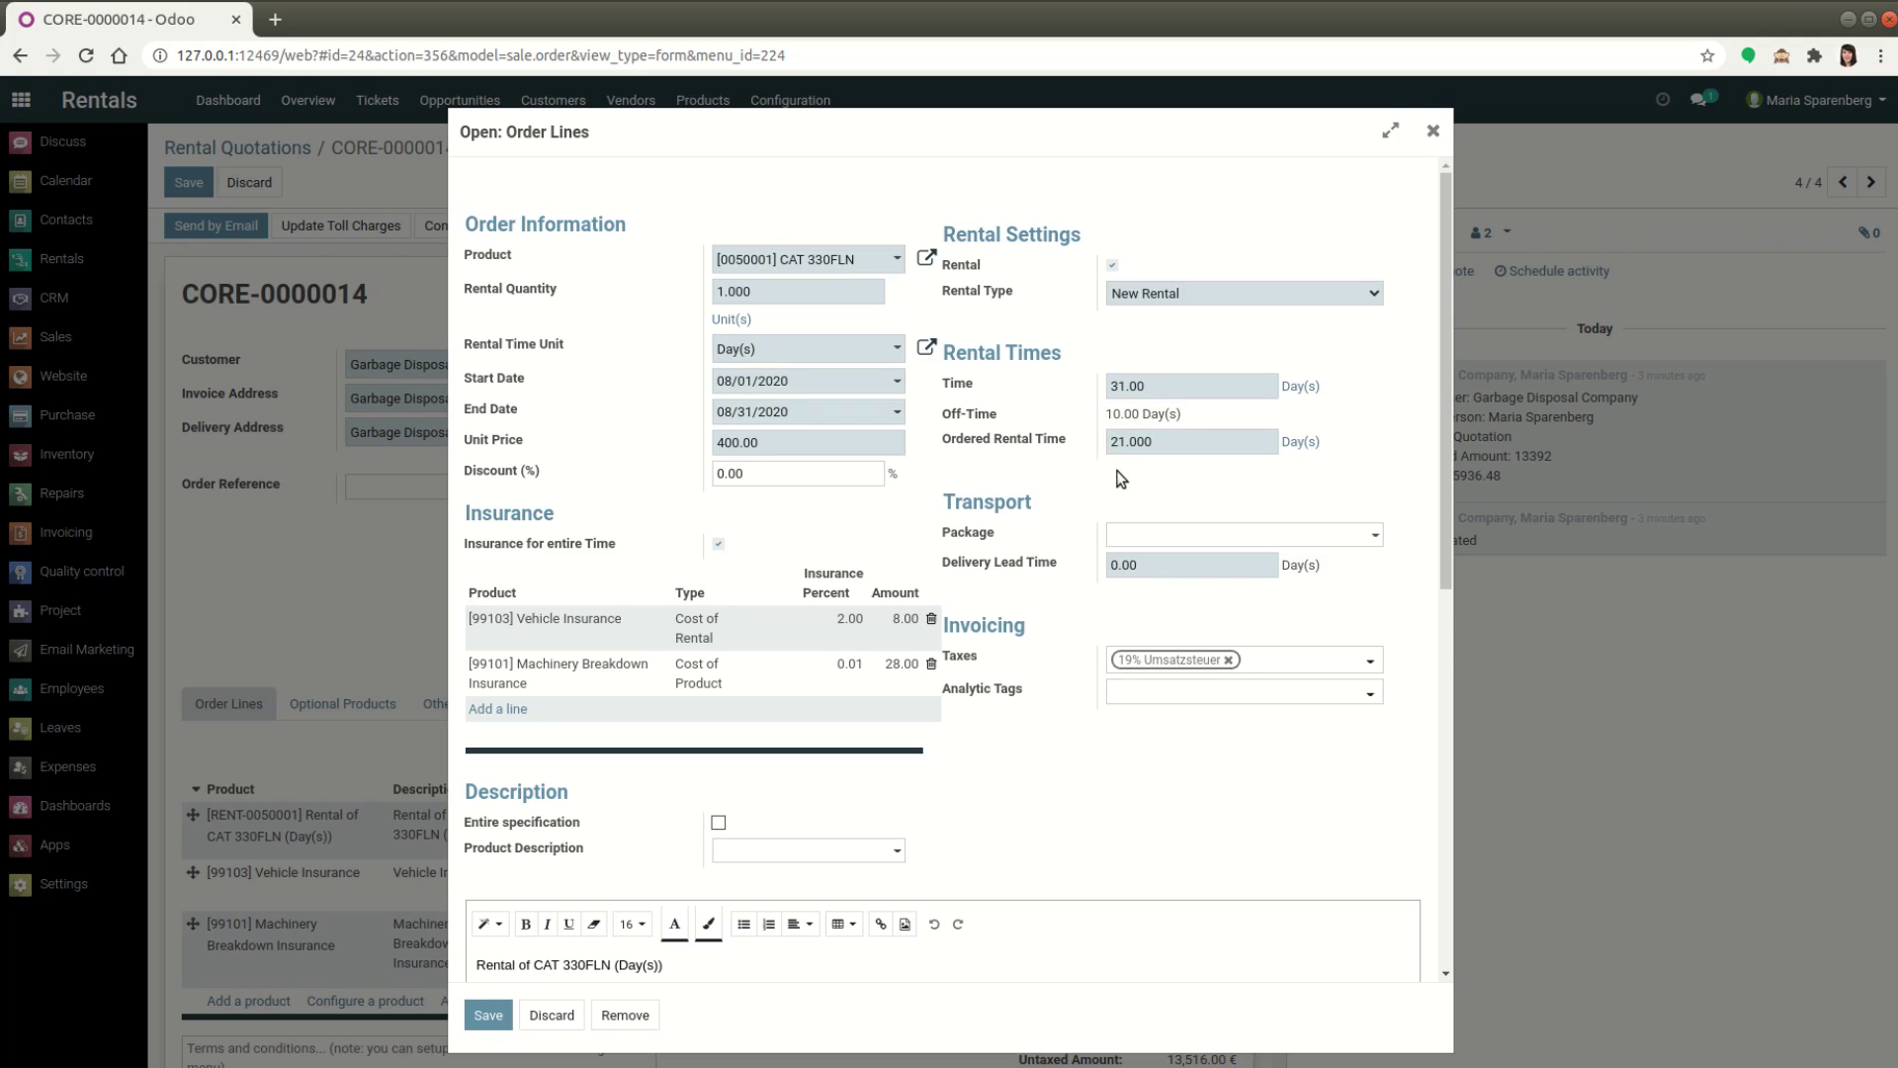
# - Check the line's ordered rental time and disable Insurance for entire Time
pyautogui.moveTo(1169, 450); pyautogui.dragTo(1108, 447)
pyautogui.moveTo(1168, 450); pyautogui.dragTo(1105, 450)
pyautogui.click(792, 530)
pyautogui.moveTo(1163, 443); pyautogui.dragTo(1095, 447)
pyautogui.click(878, 528)
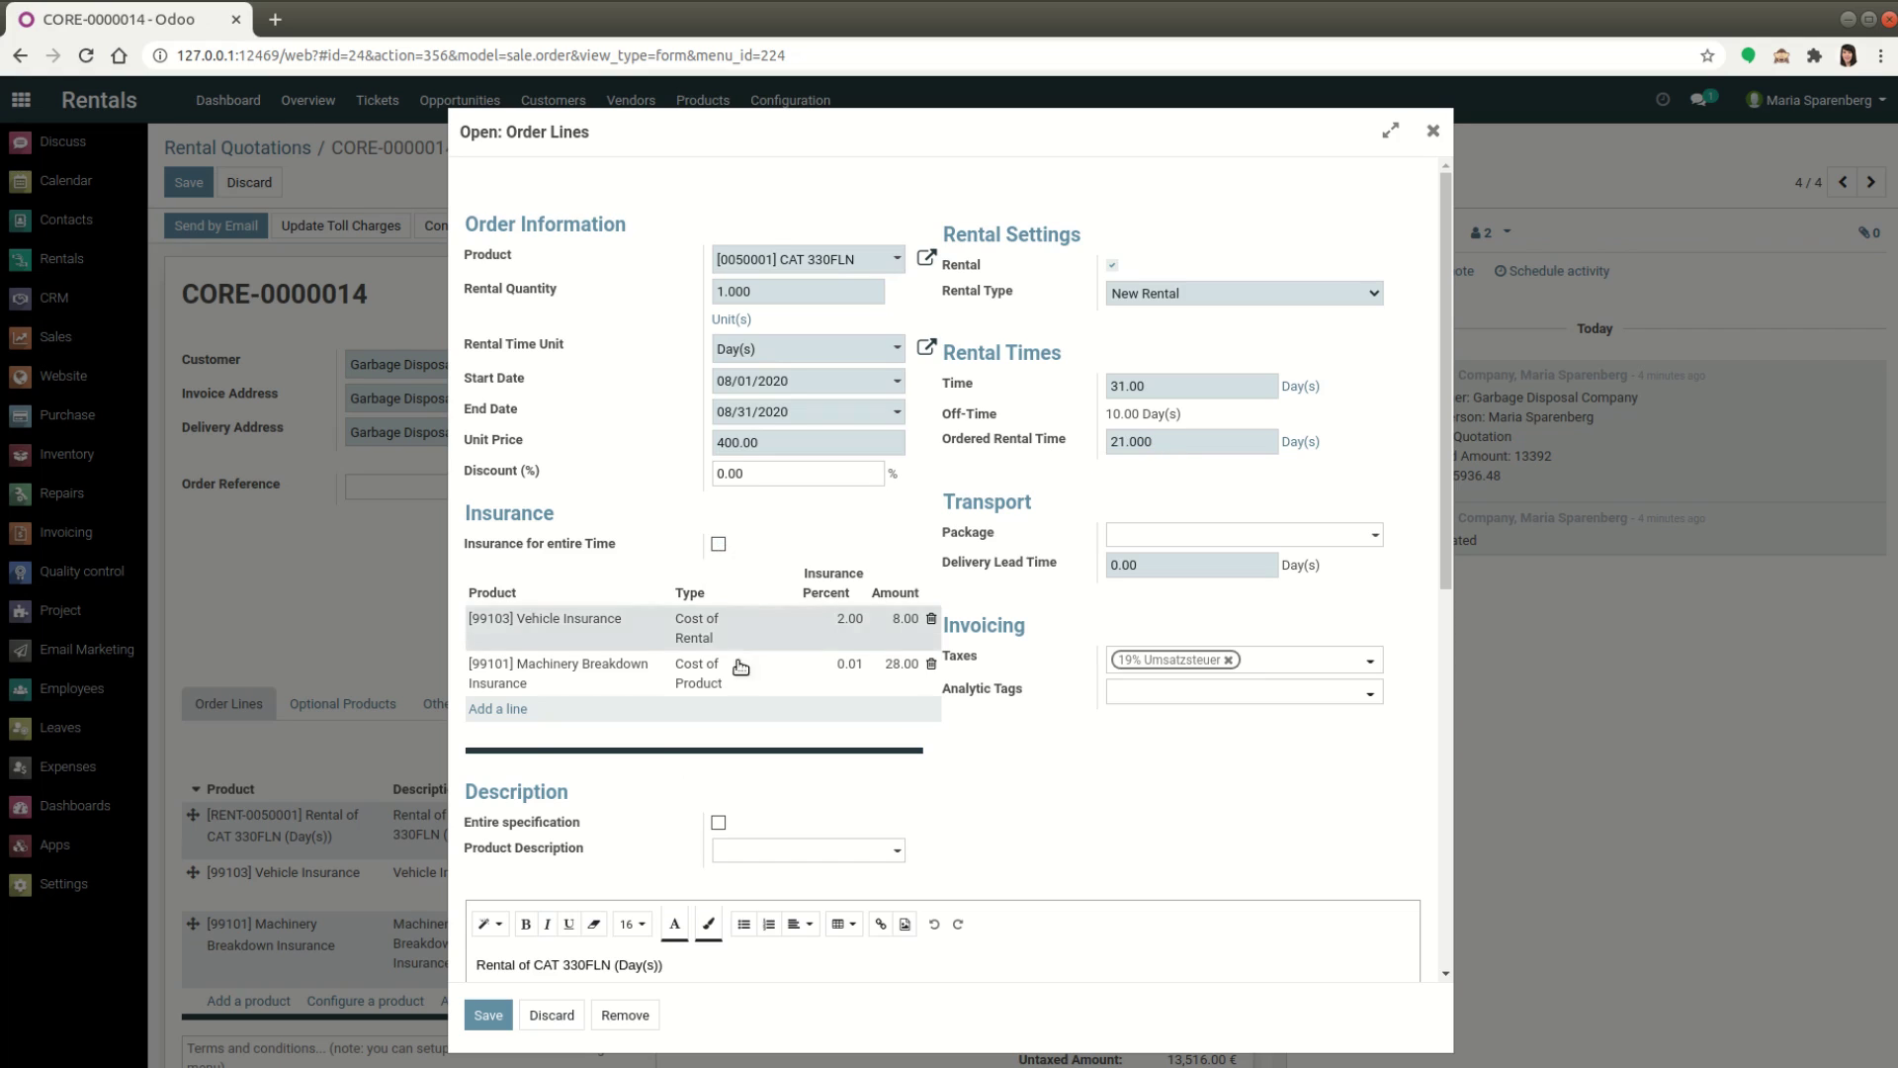
# - Save the order line without insurance for the entire time and refresh the CAT 330FLN rental line's price
pyautogui.click(486, 1016)
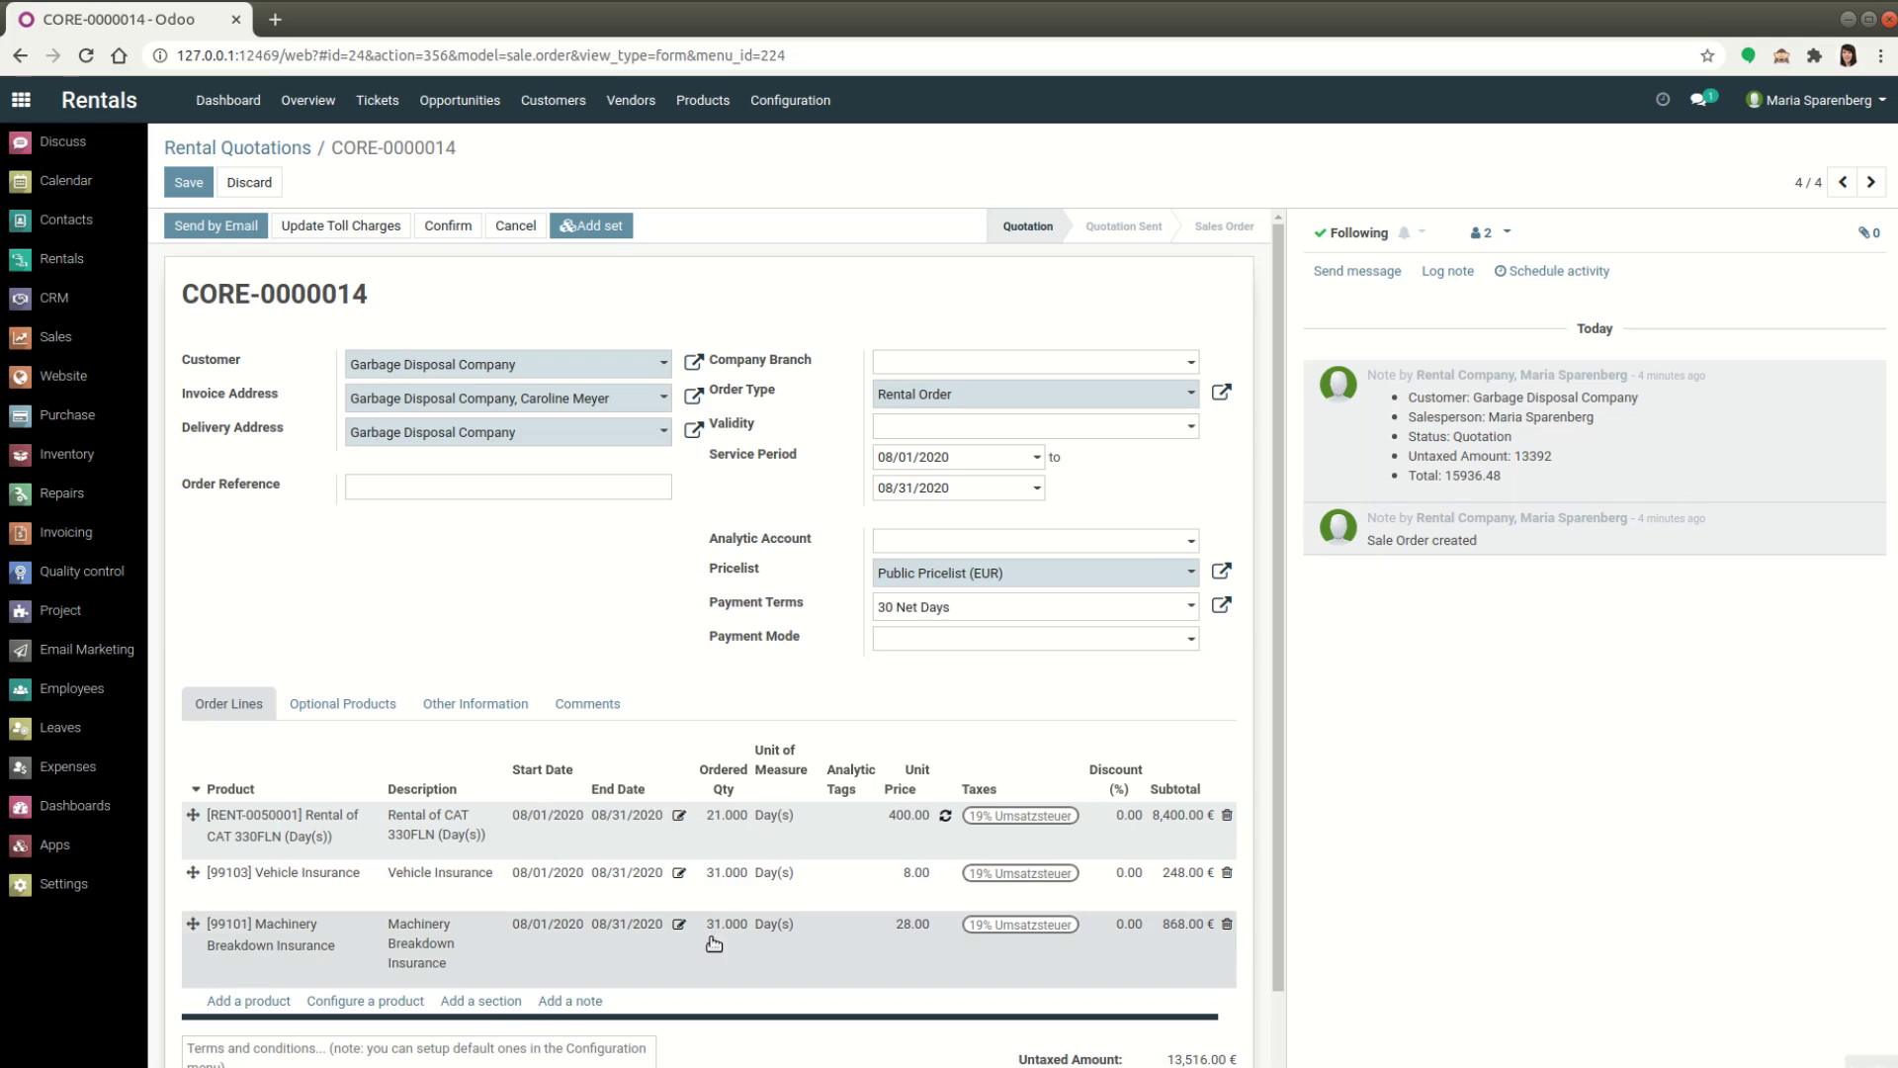
pyautogui.click(947, 817)
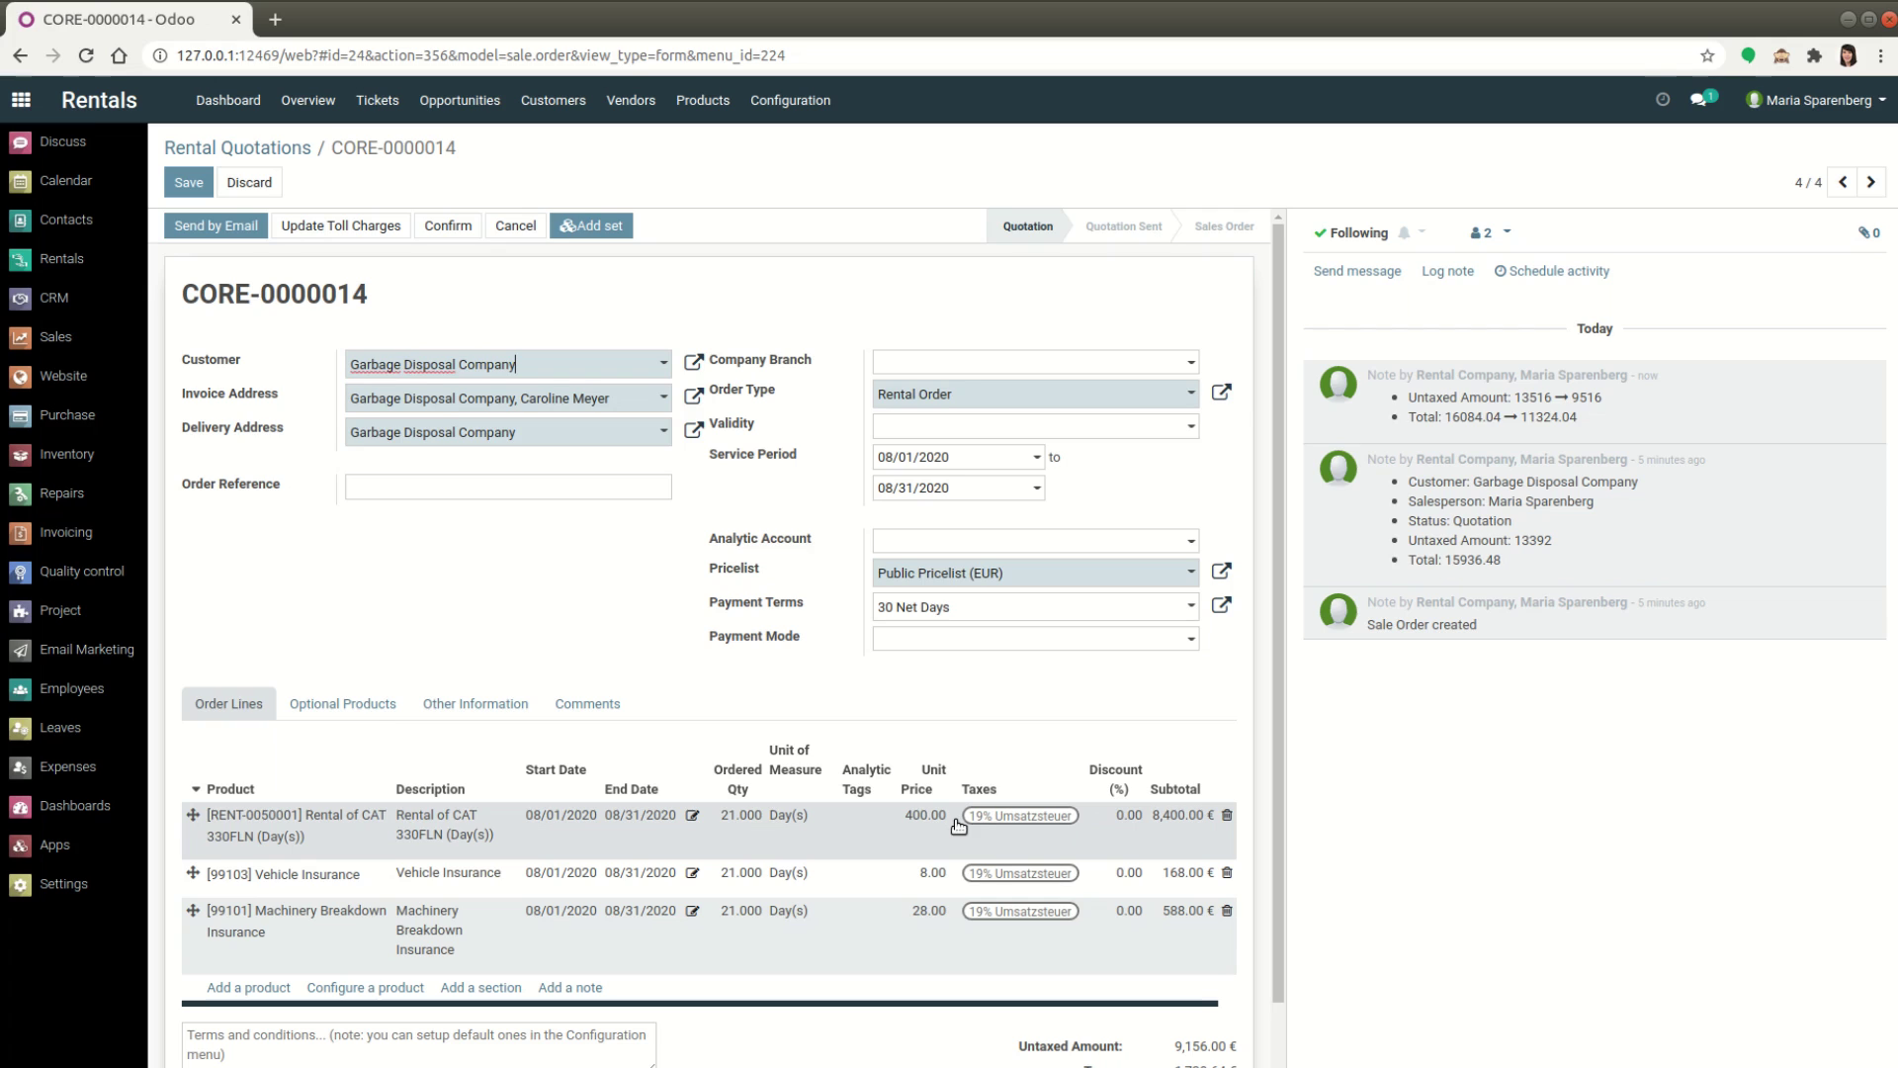
# - Re-enable Insurance for entire Time on the CAT 330FLN order line, refresh its price and save the quotation
pyautogui.click(378, 839)
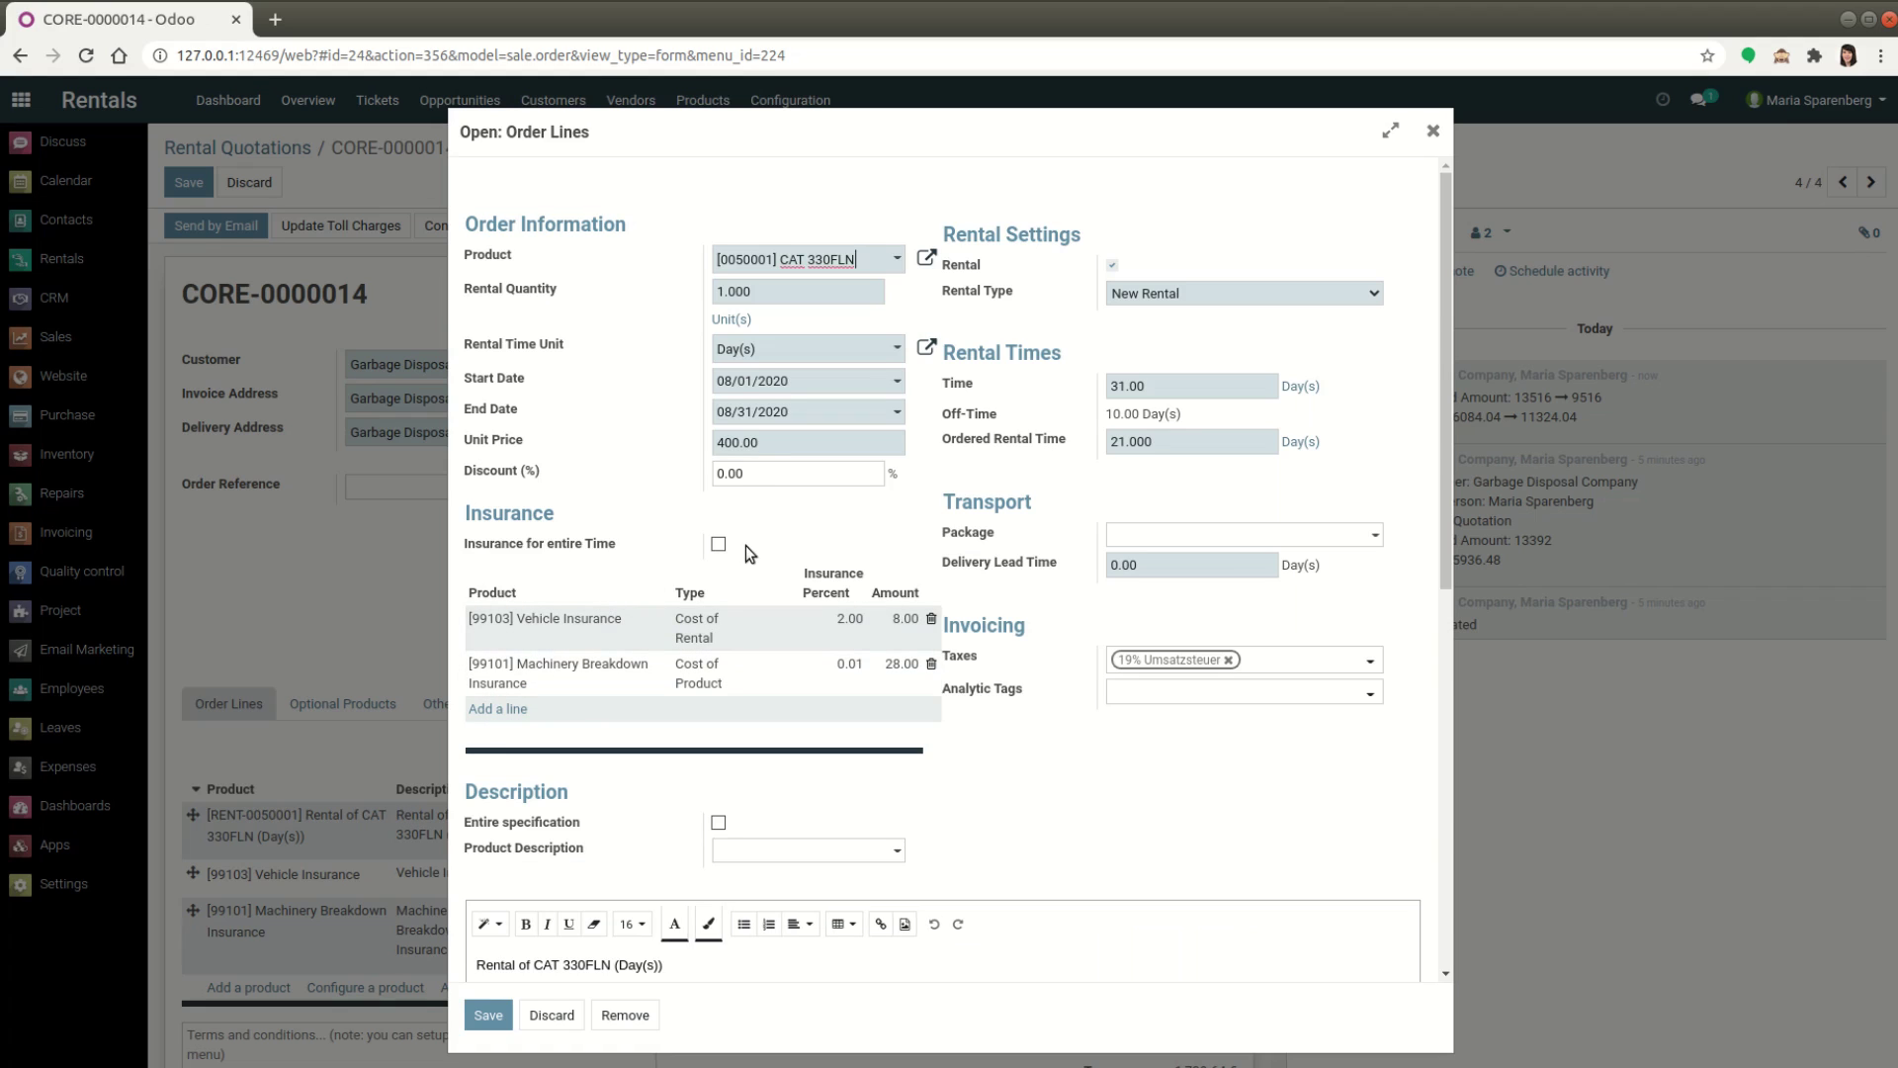
pyautogui.click(489, 1015)
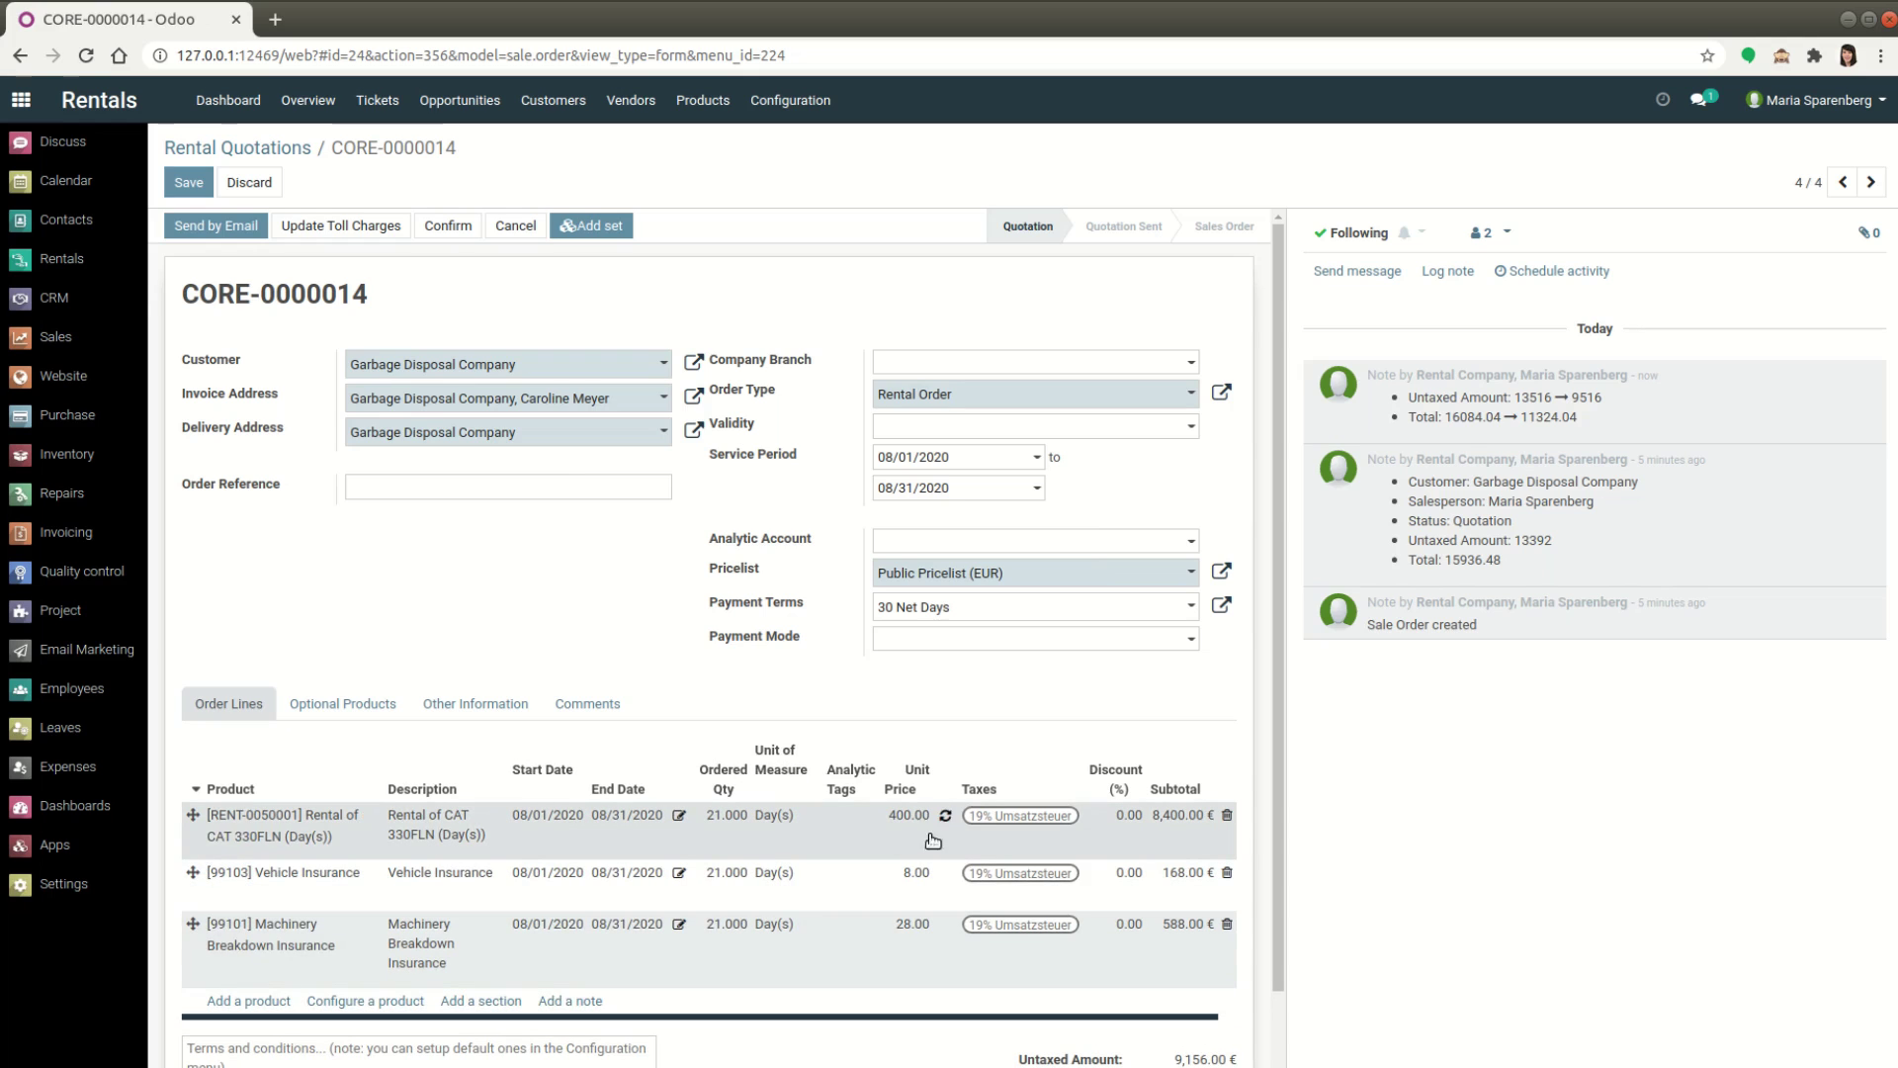
pyautogui.click(947, 820)
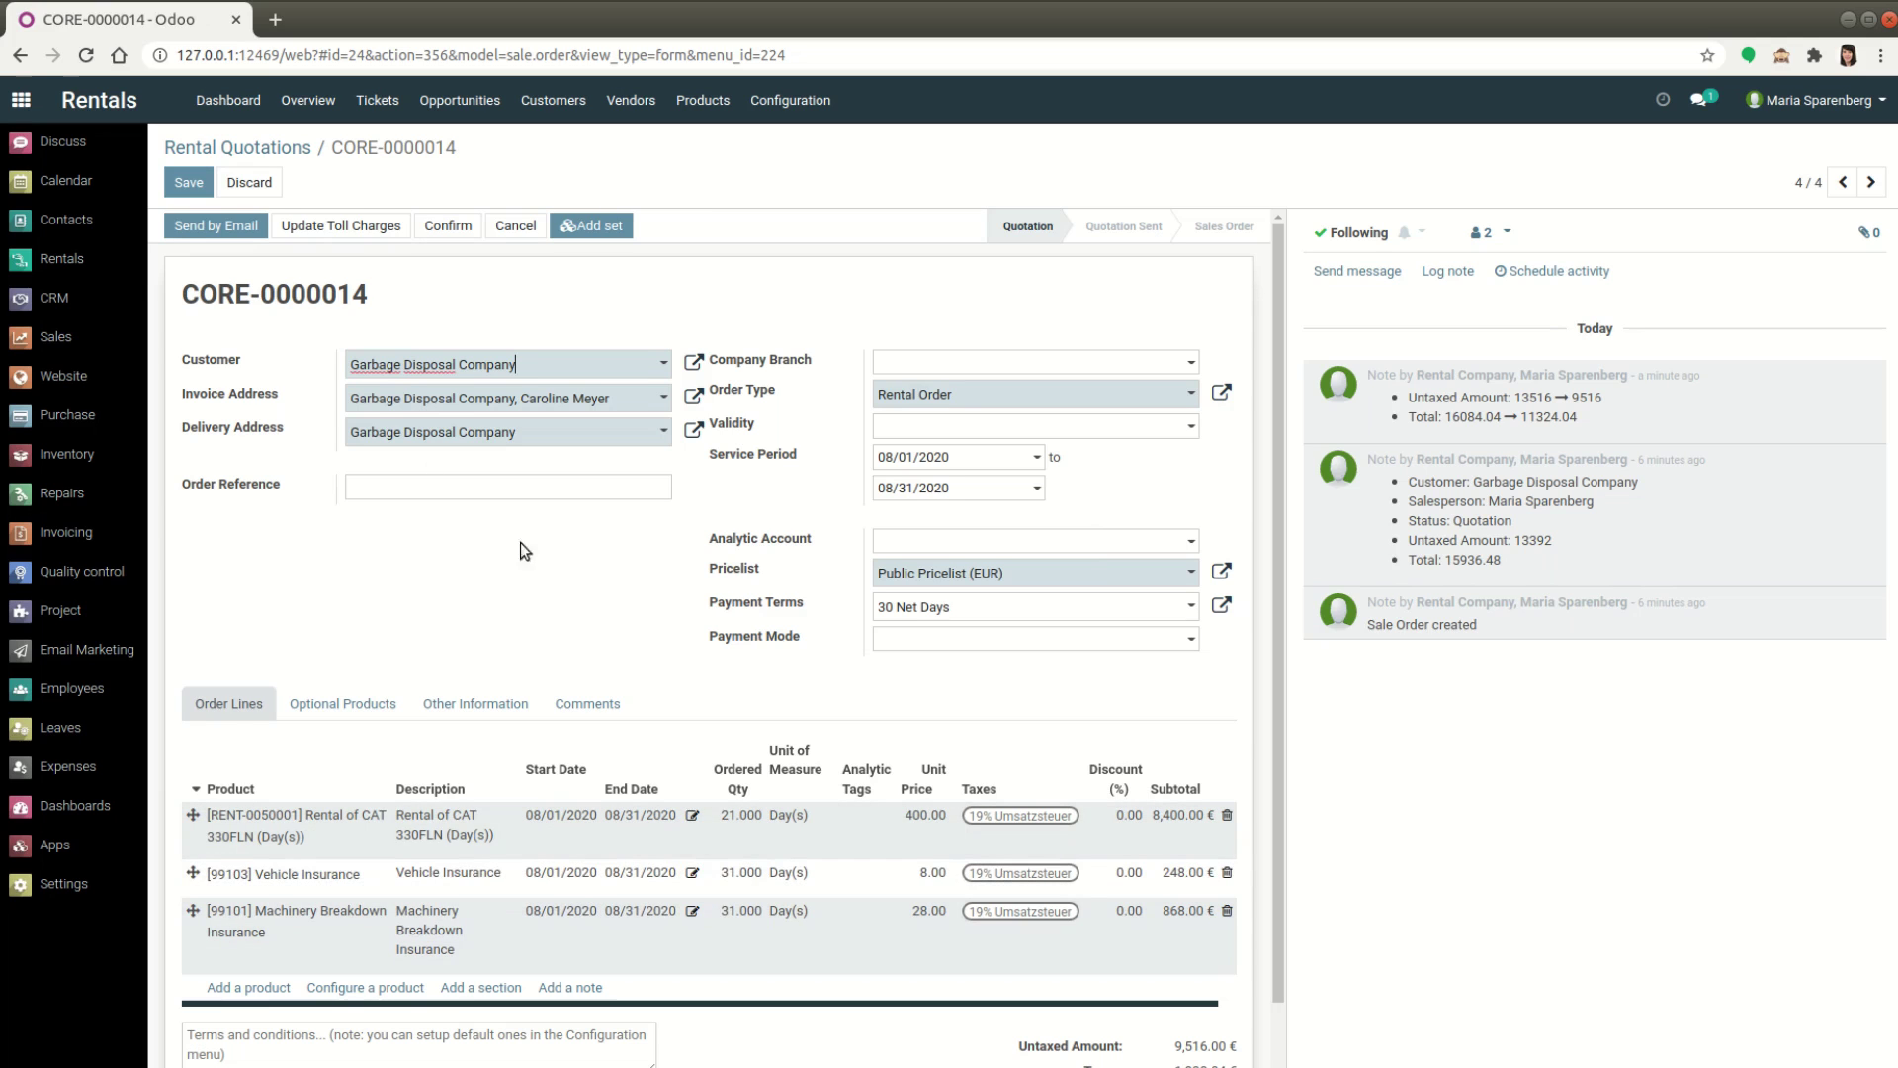
pyautogui.click(207, 196)
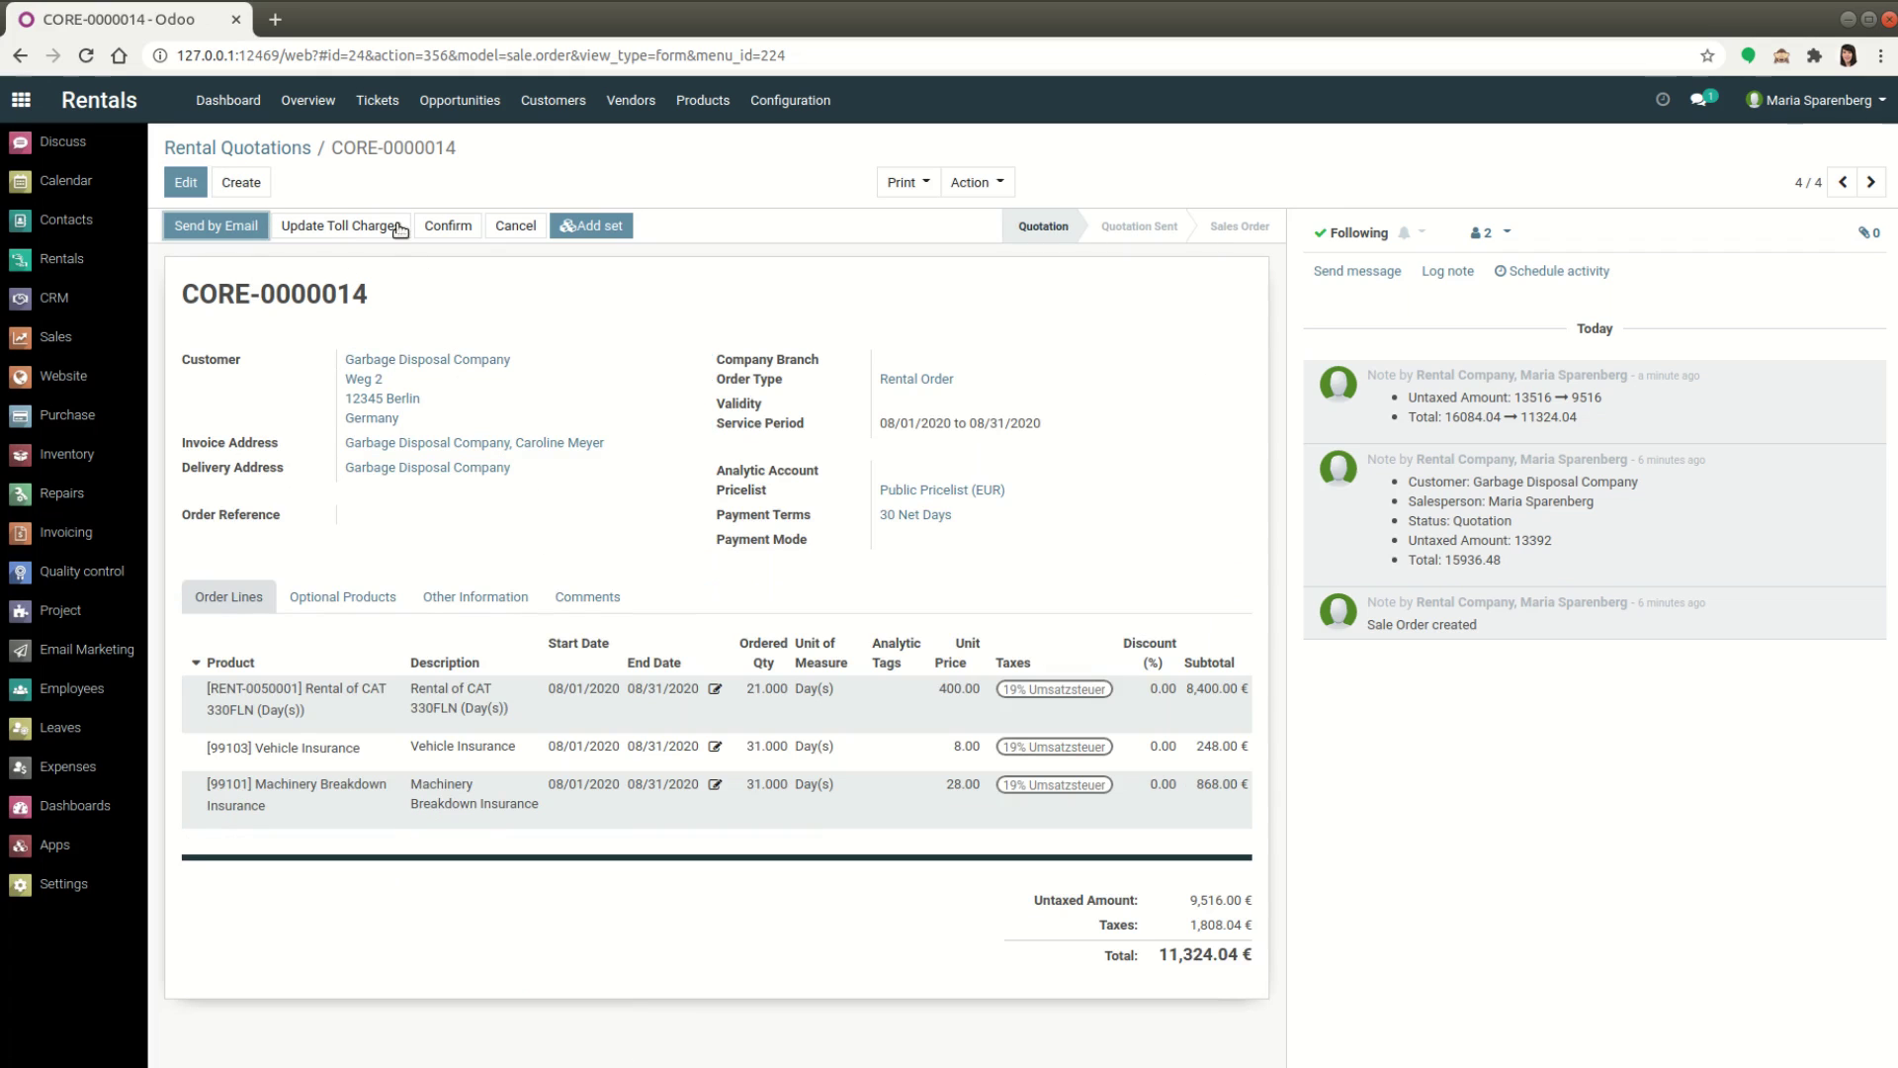
# - Open the rental timeline overview and inspect the details of the August 2020 reservation for CAT 330FLN
pyautogui.click(318, 103)
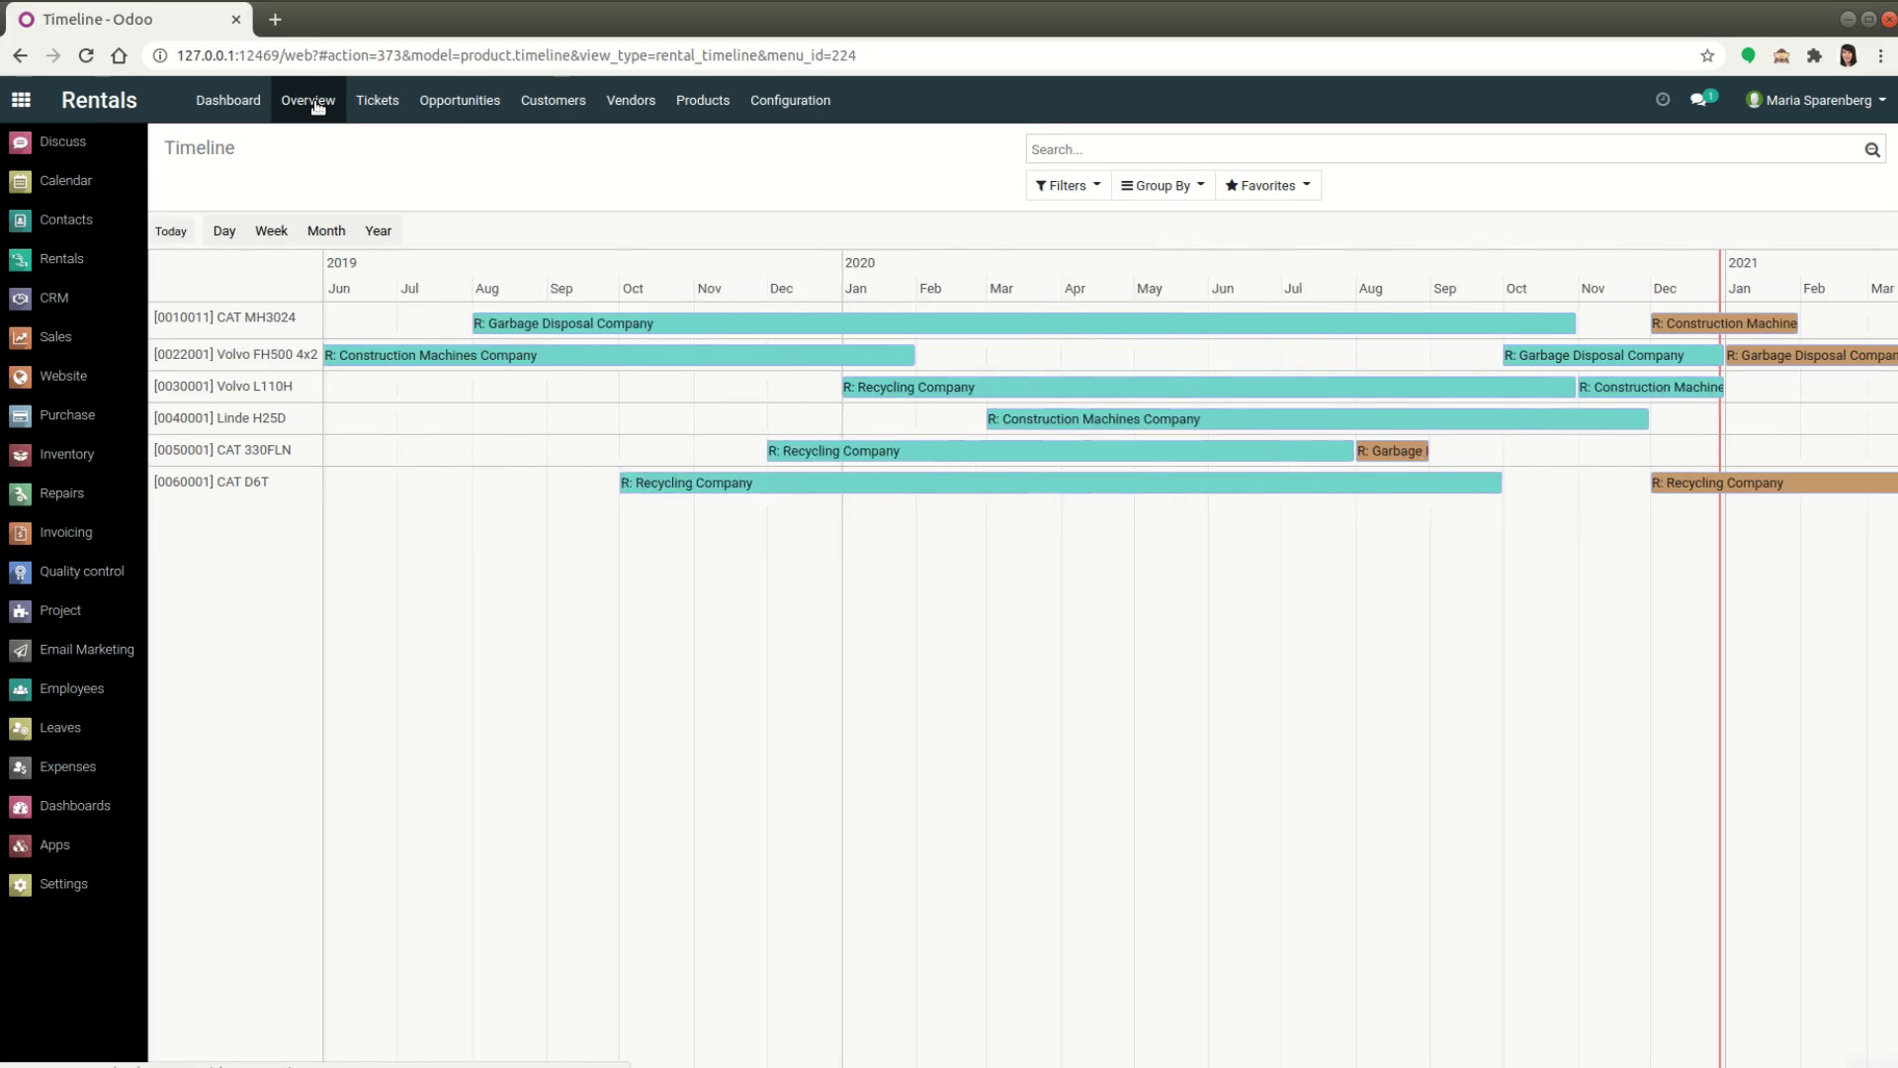
pyautogui.moveTo(1486, 455)
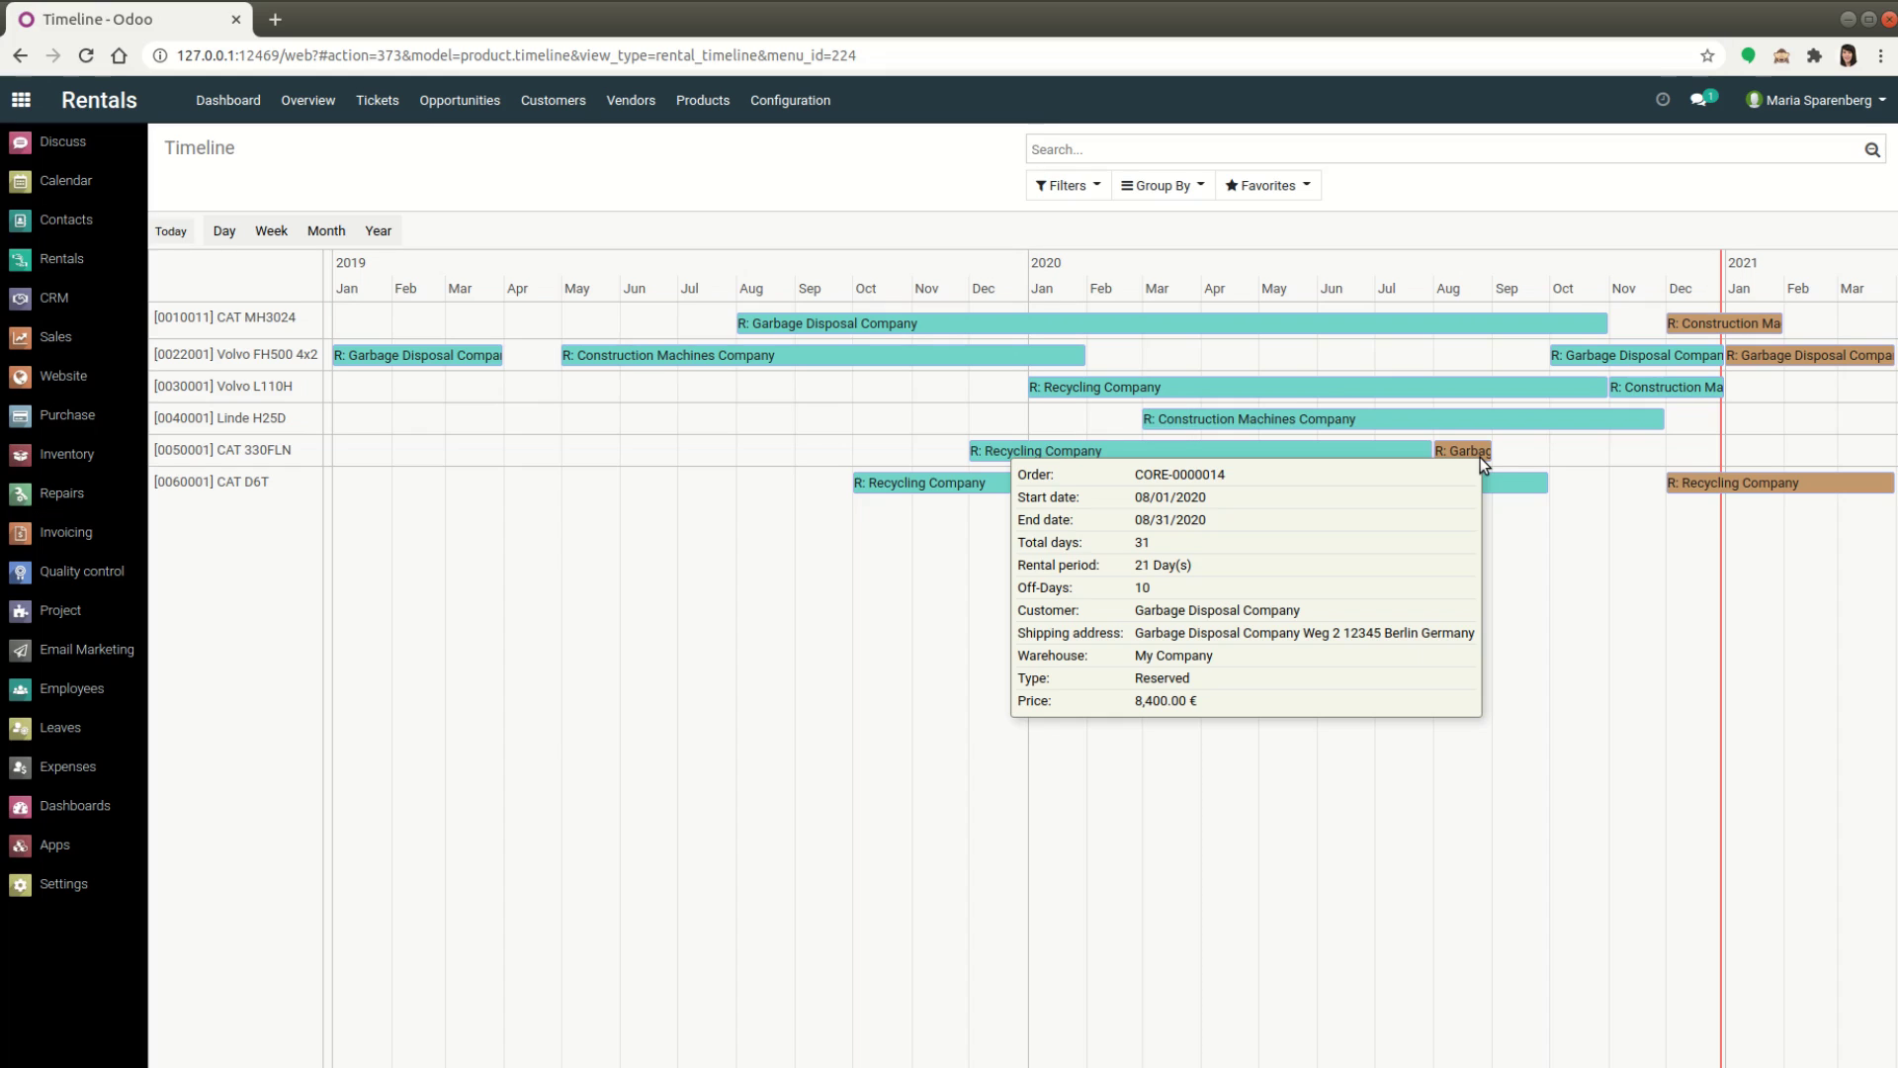
# - Create a new rental quotation for the customer Garbage Disposal Company
pyautogui.click(566, 118)
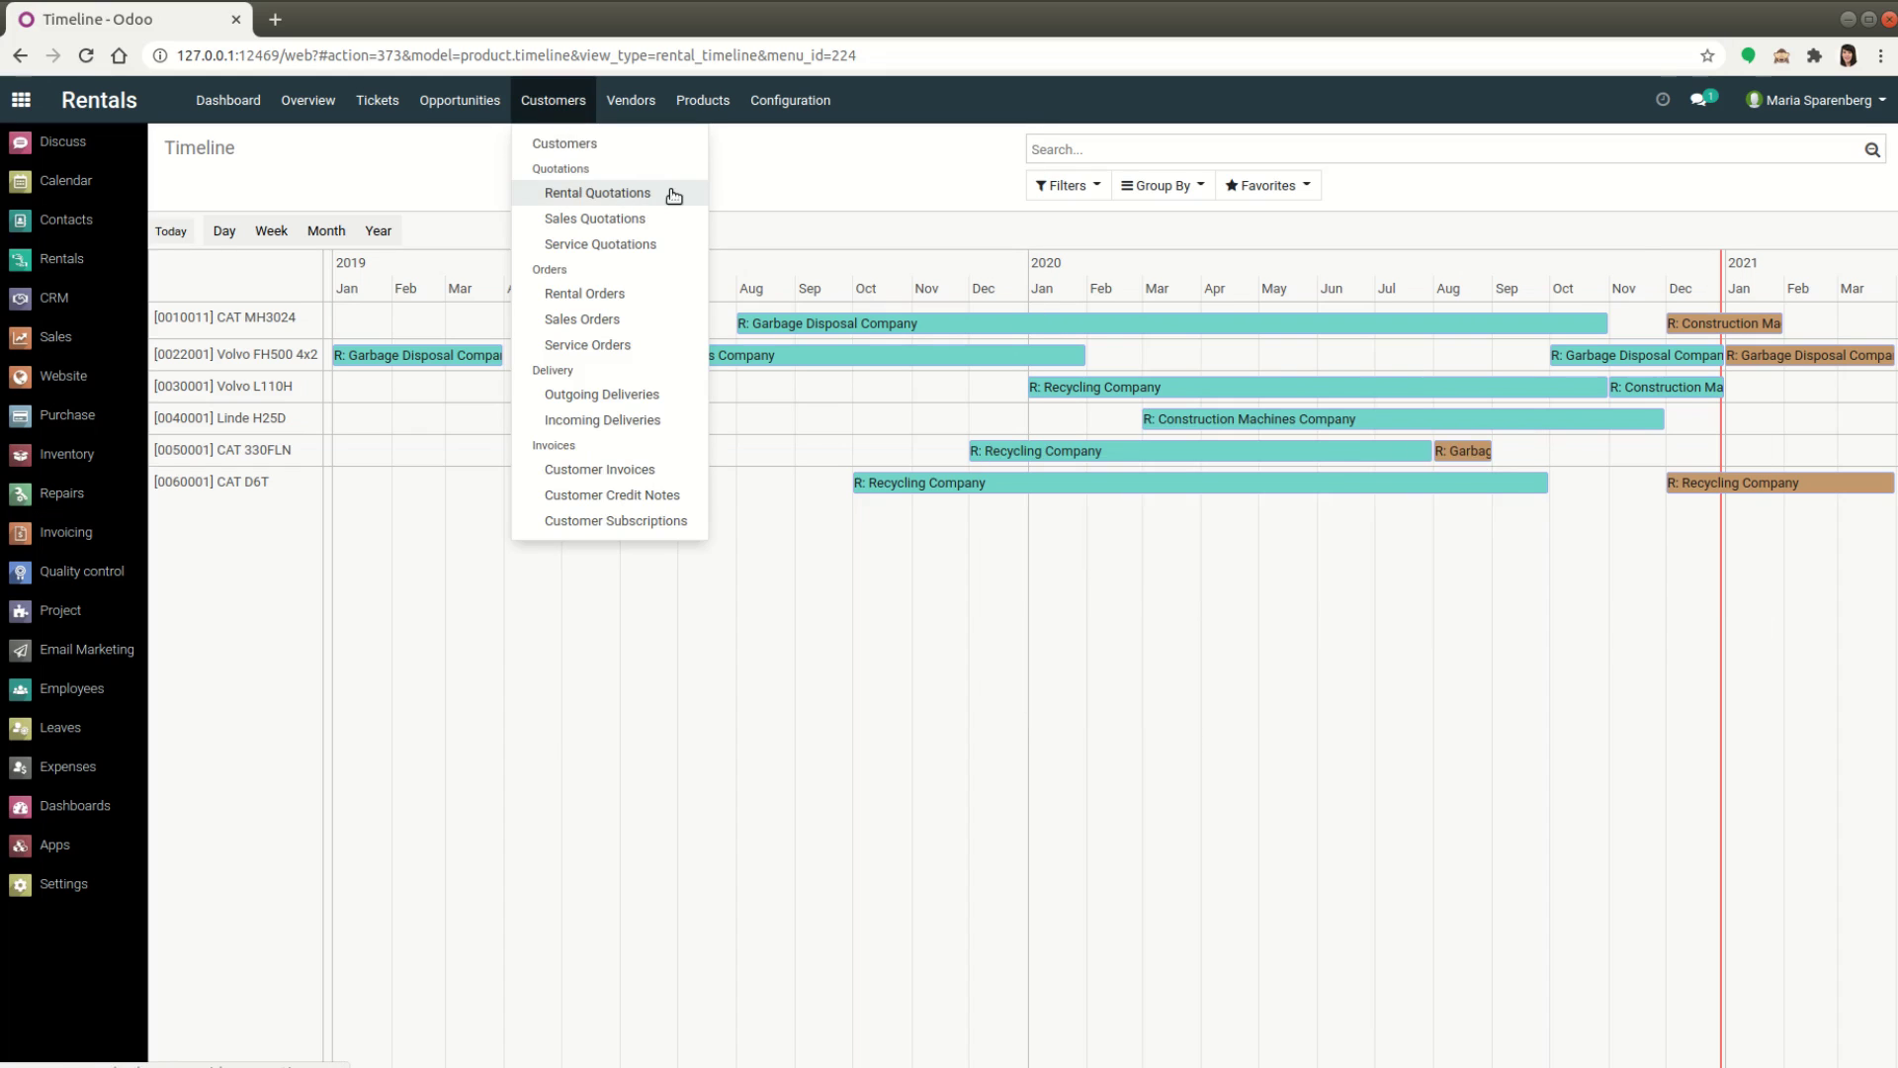
pyautogui.click(666, 192)
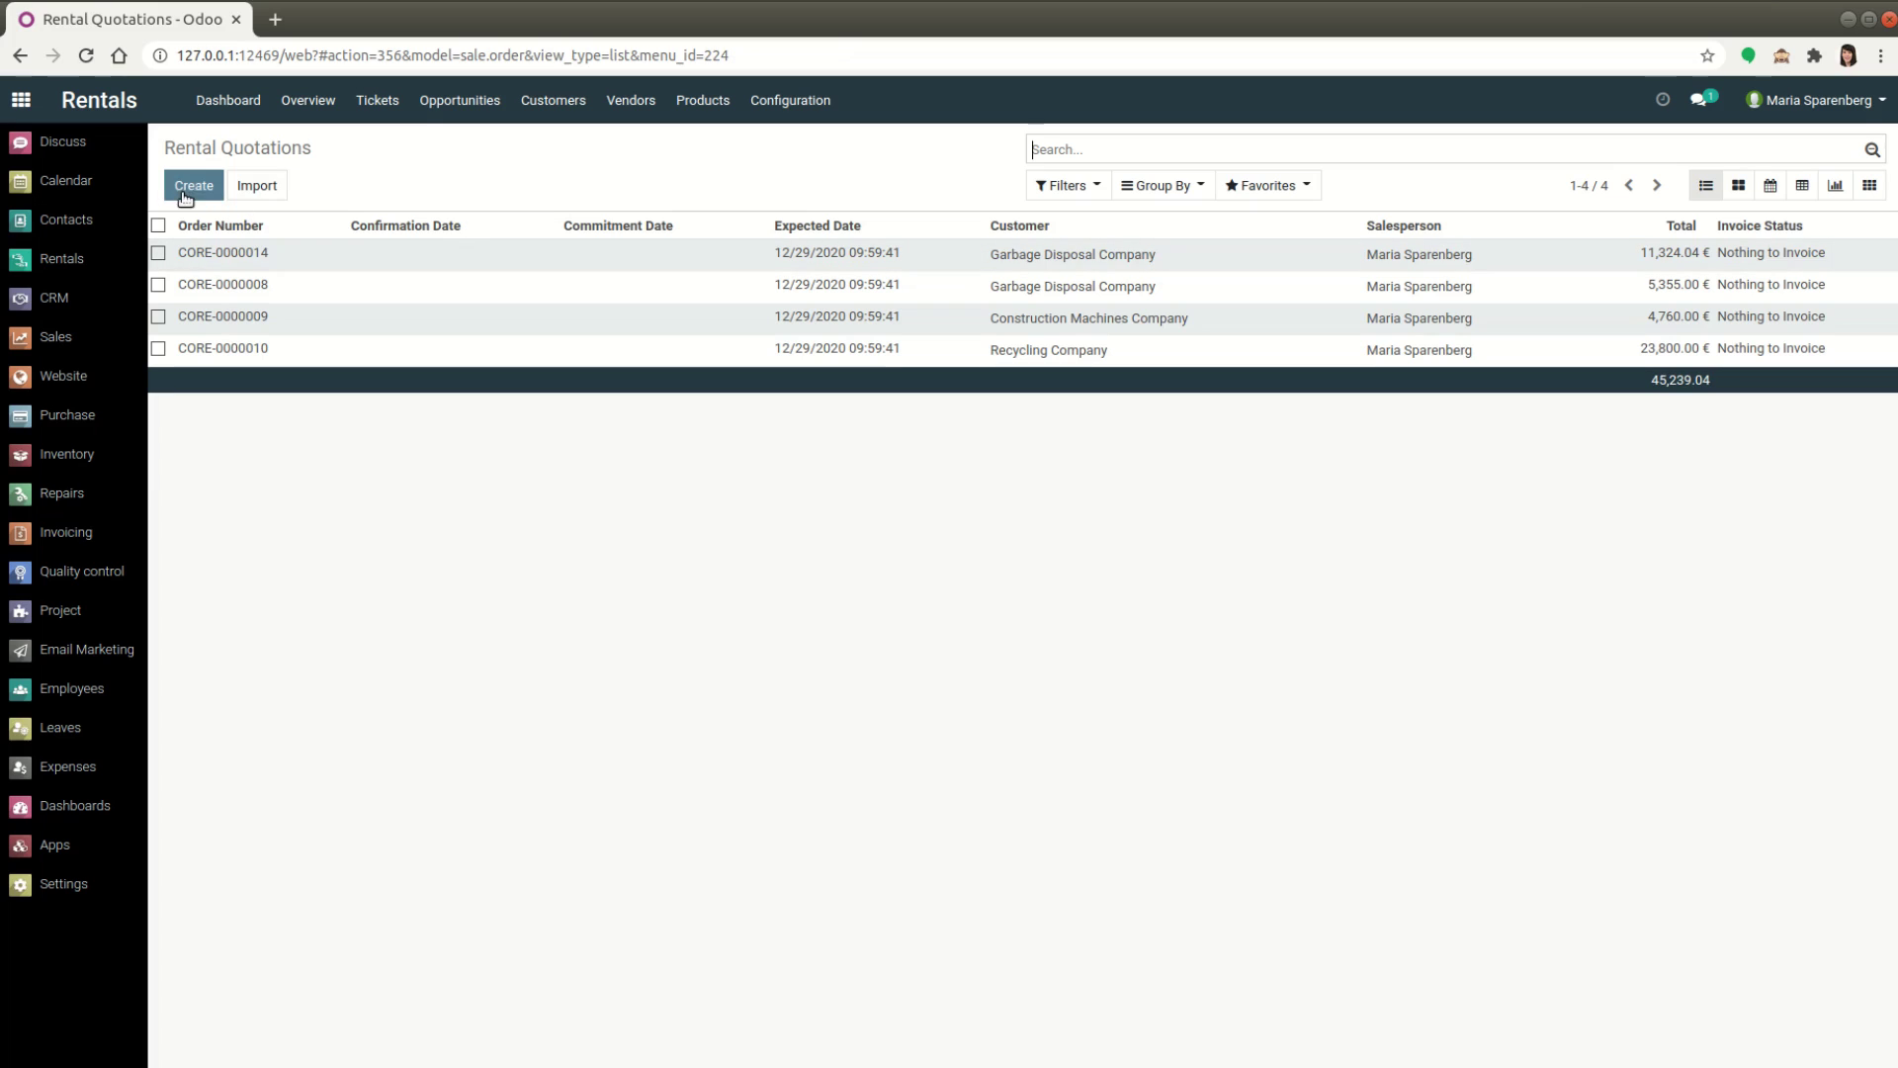
pyautogui.click(195, 187)
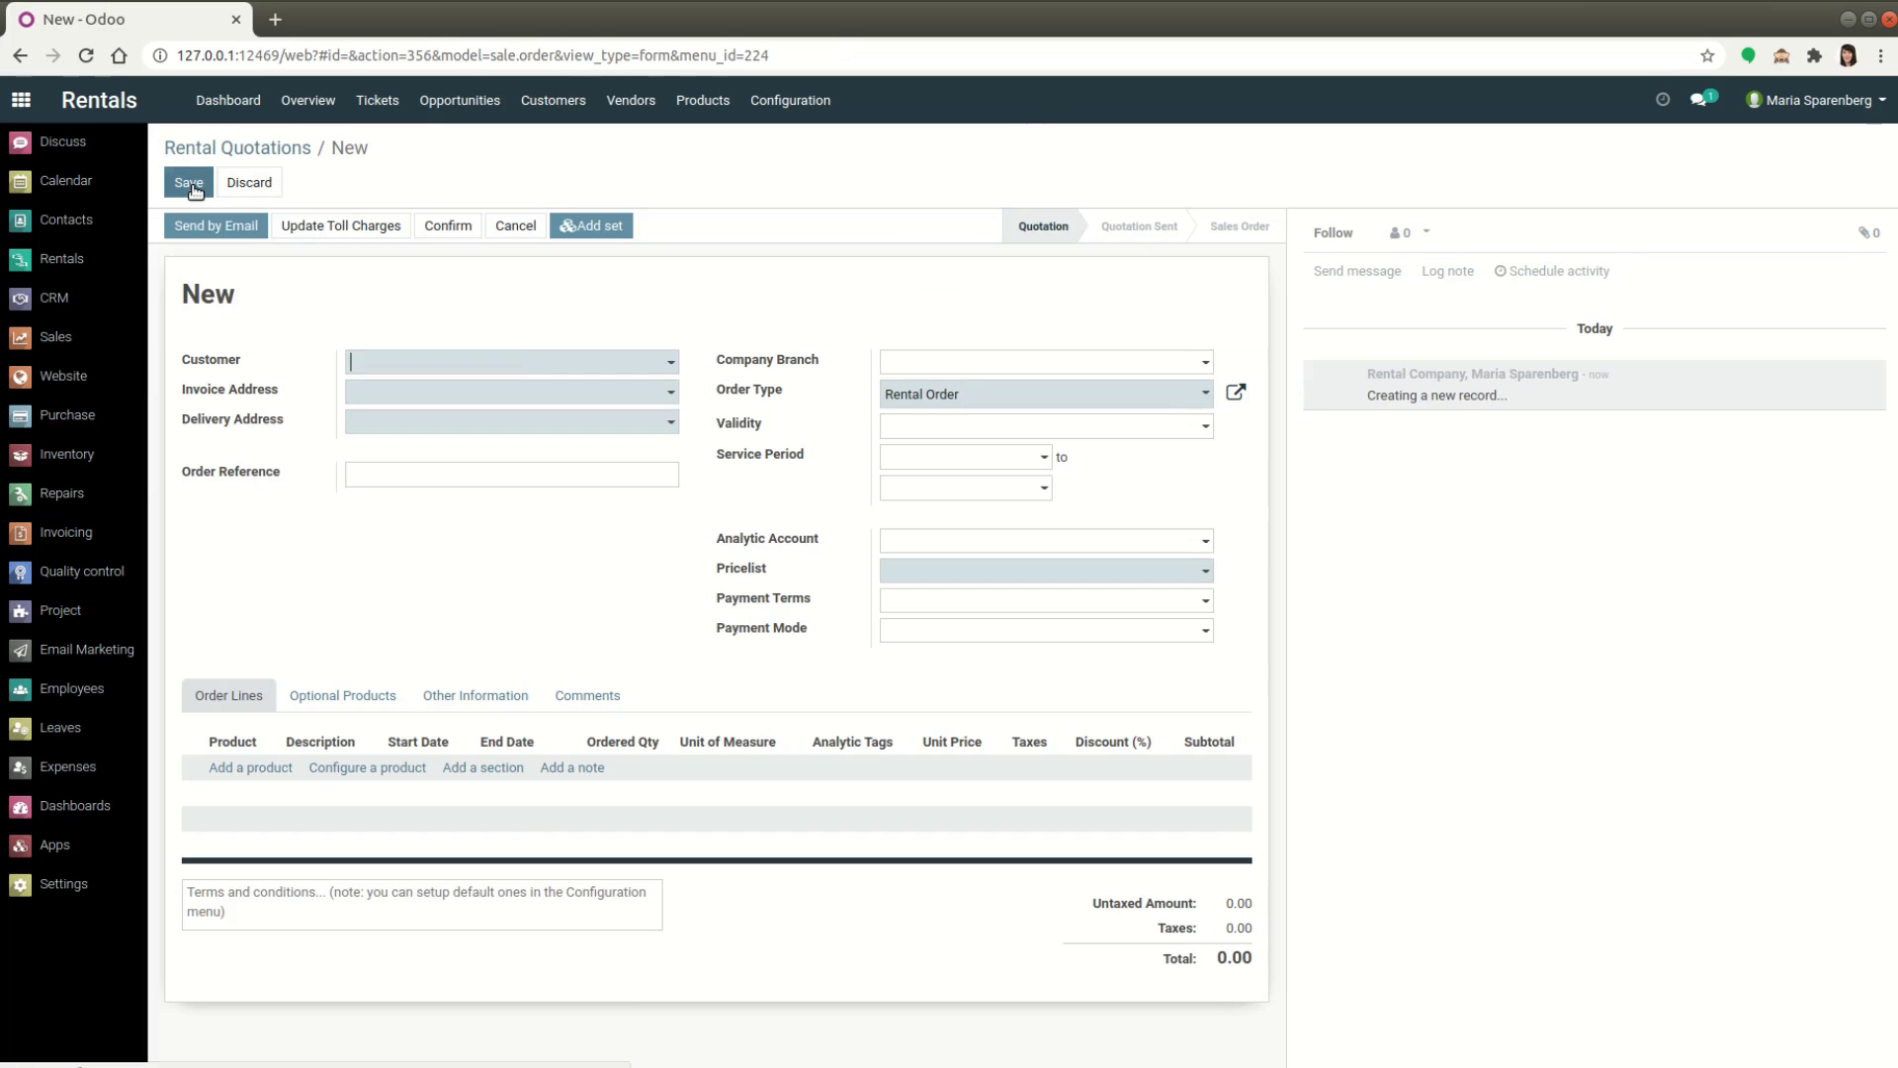
pyautogui.click(510, 364)
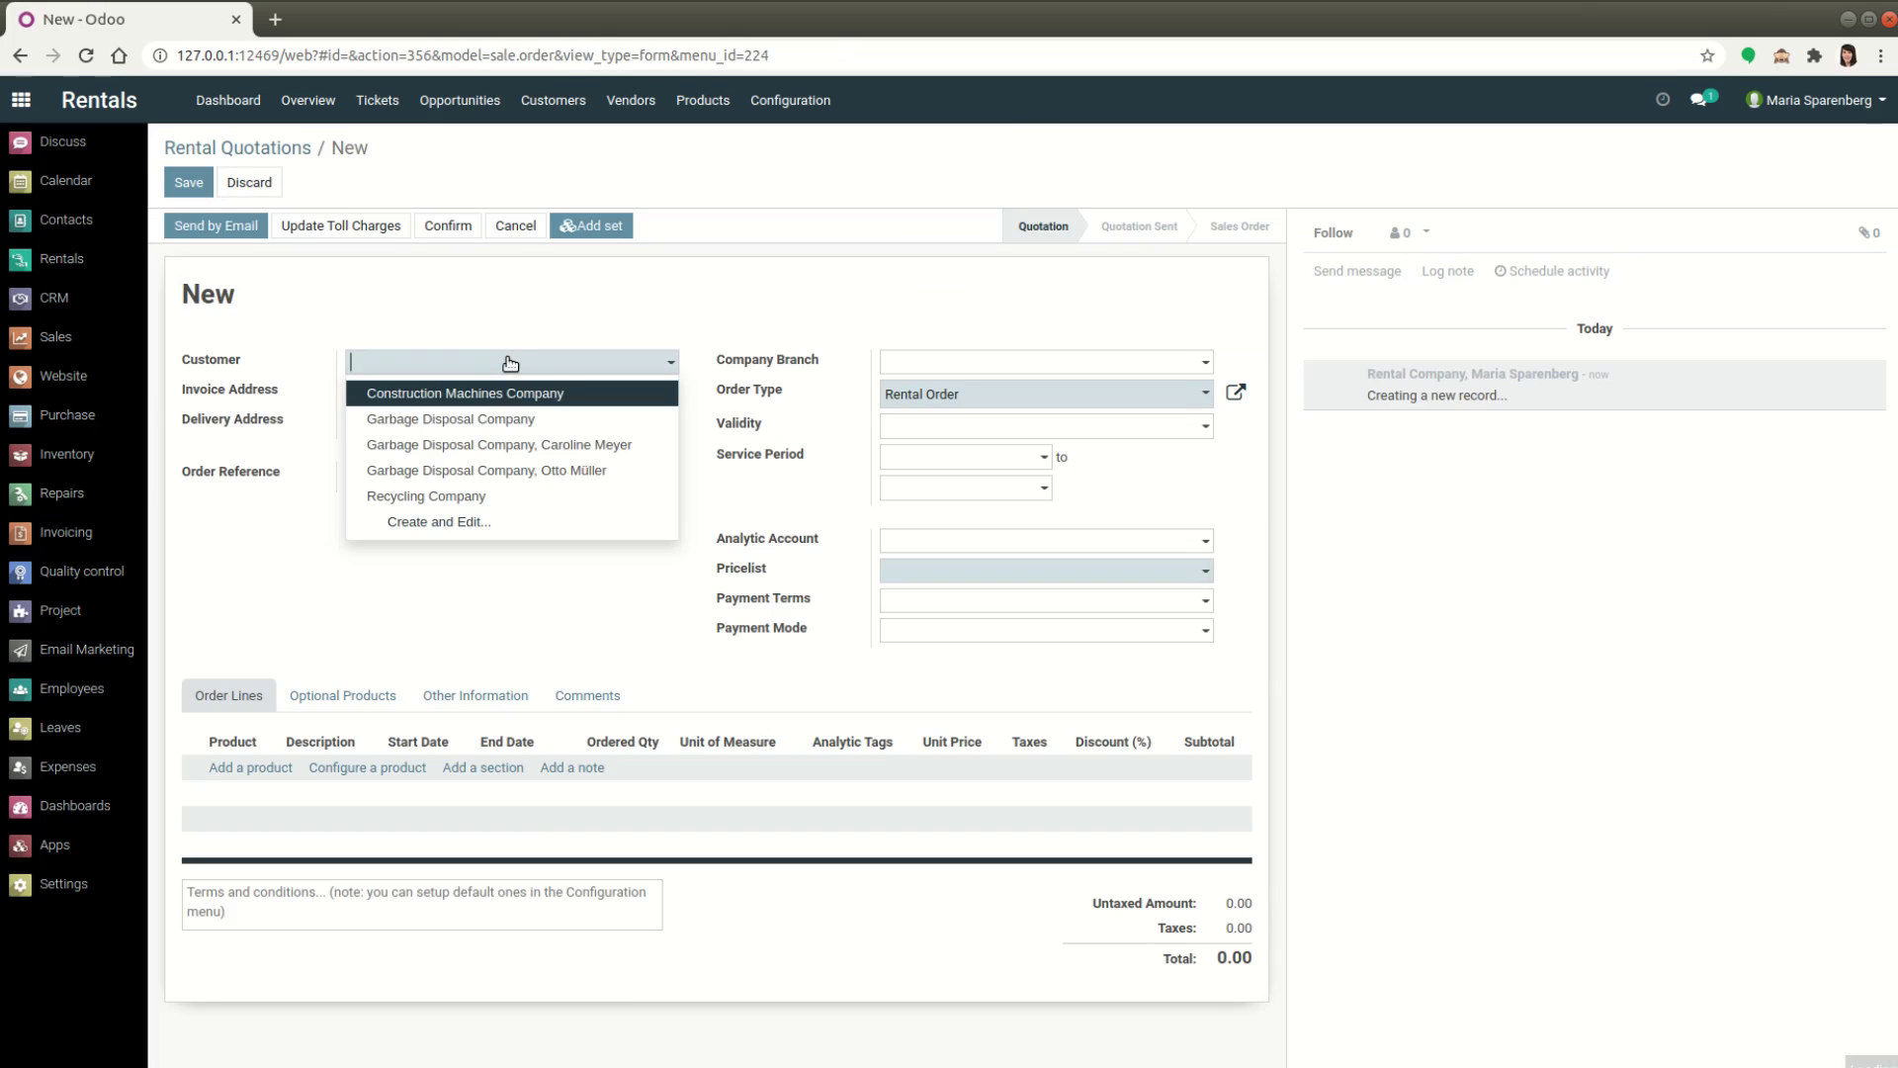
pyautogui.click(512, 419)
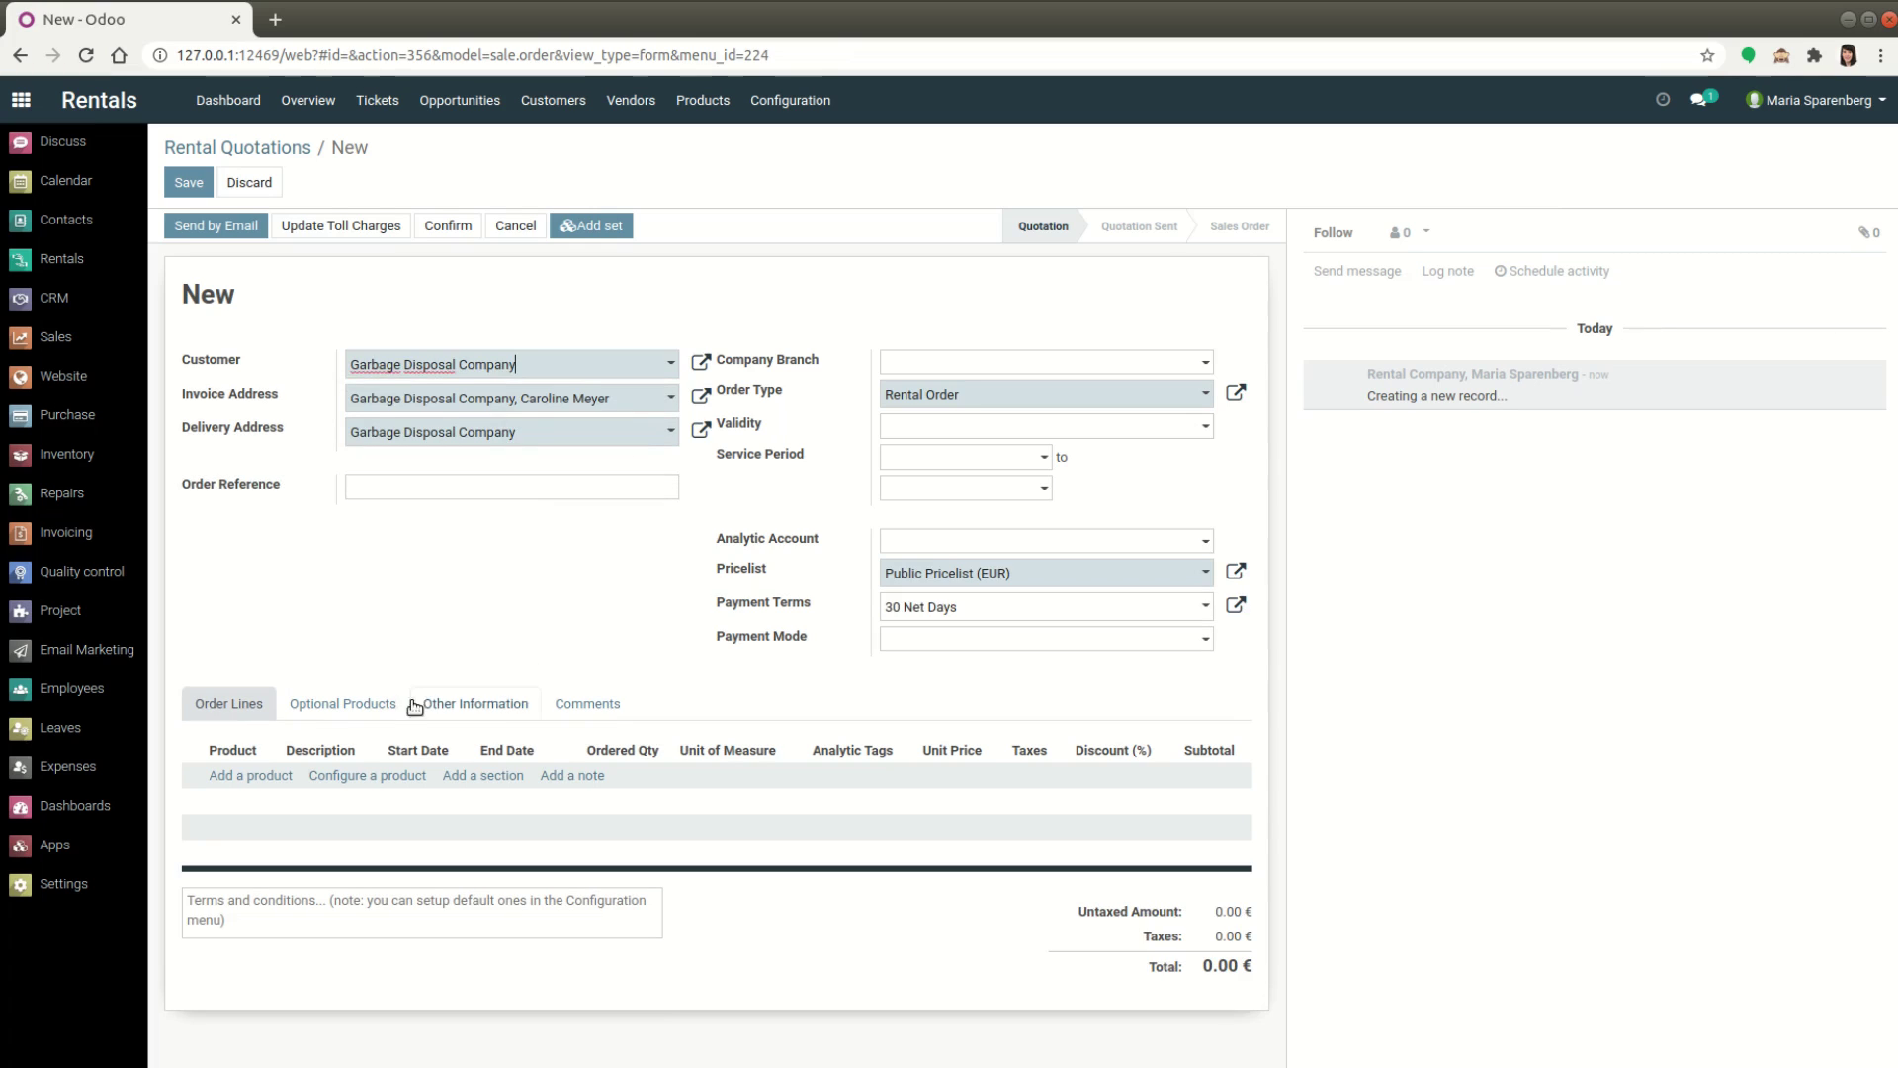
# - Add an order line for the product CAT 330FLN and set its rental time unit to Month(s)
pyautogui.click(234, 782)
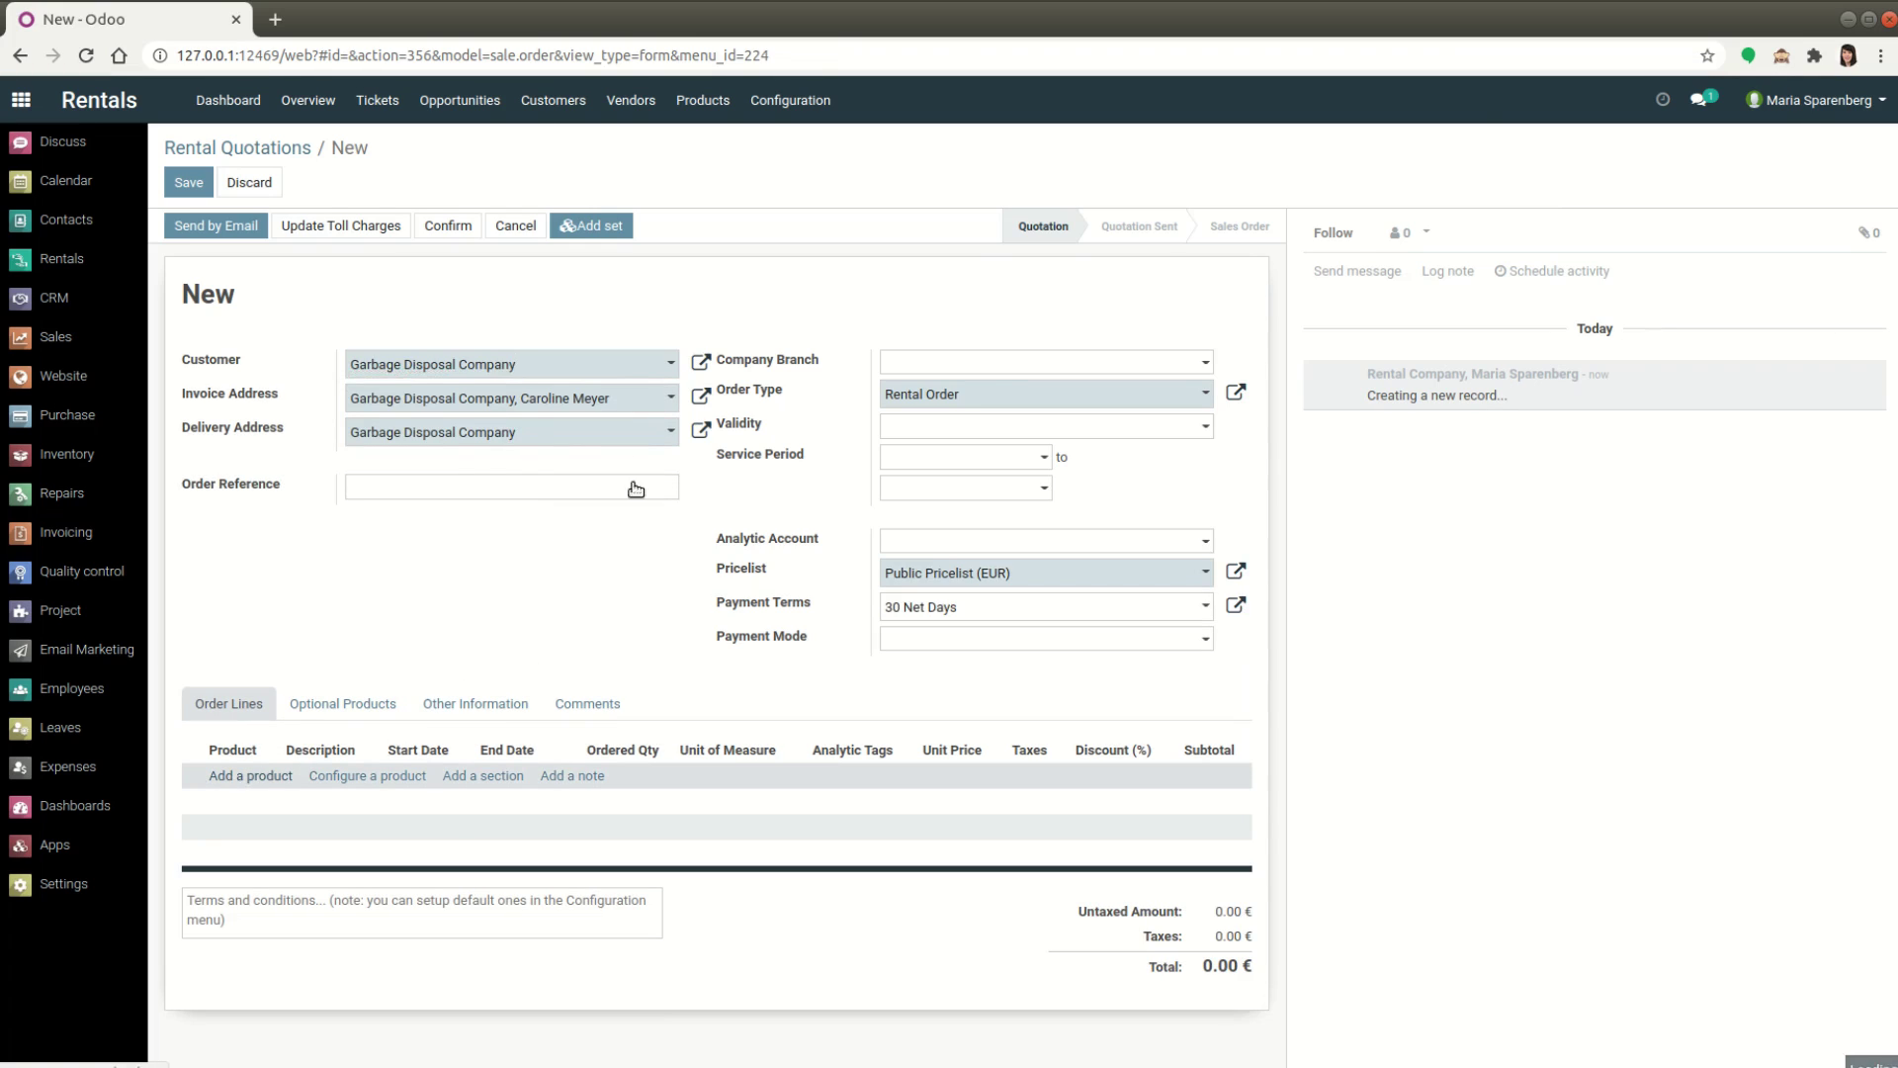
pyautogui.write('500')
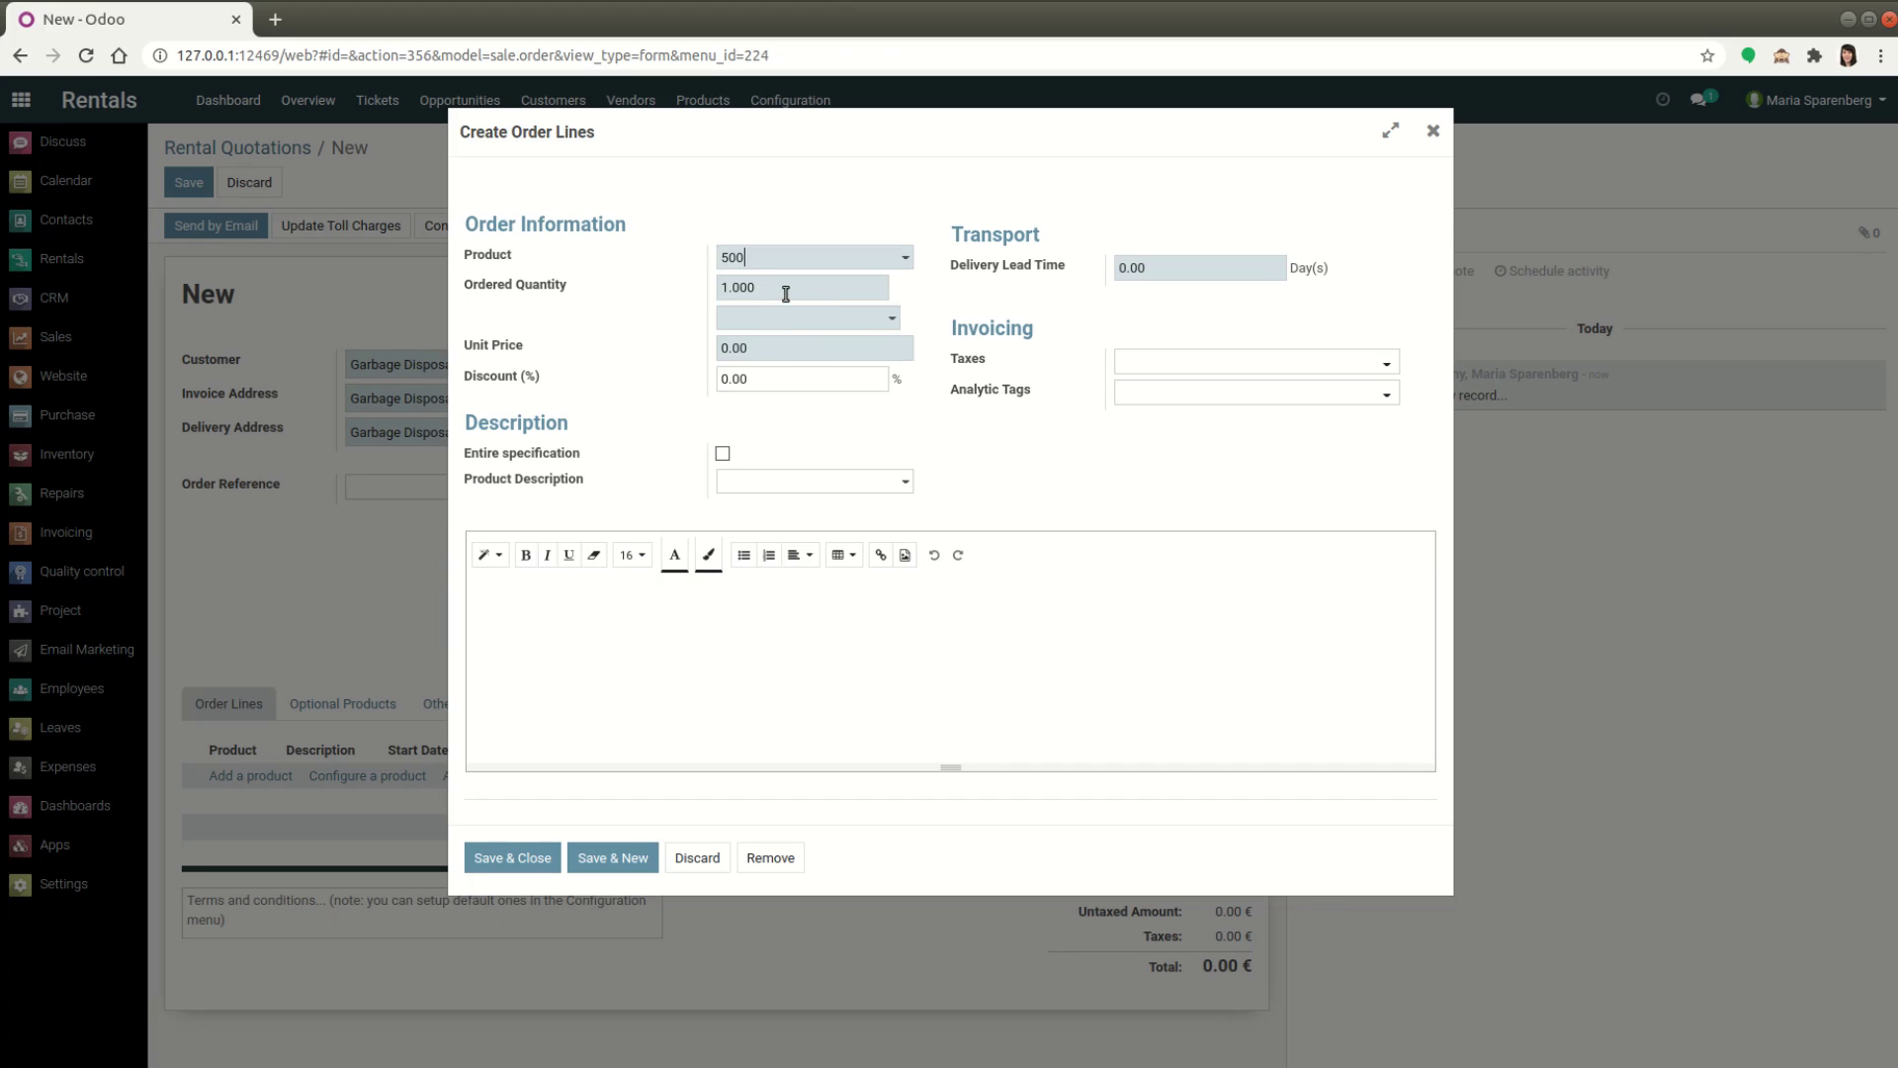
pyautogui.click(796, 315)
pyautogui.click(648, 263)
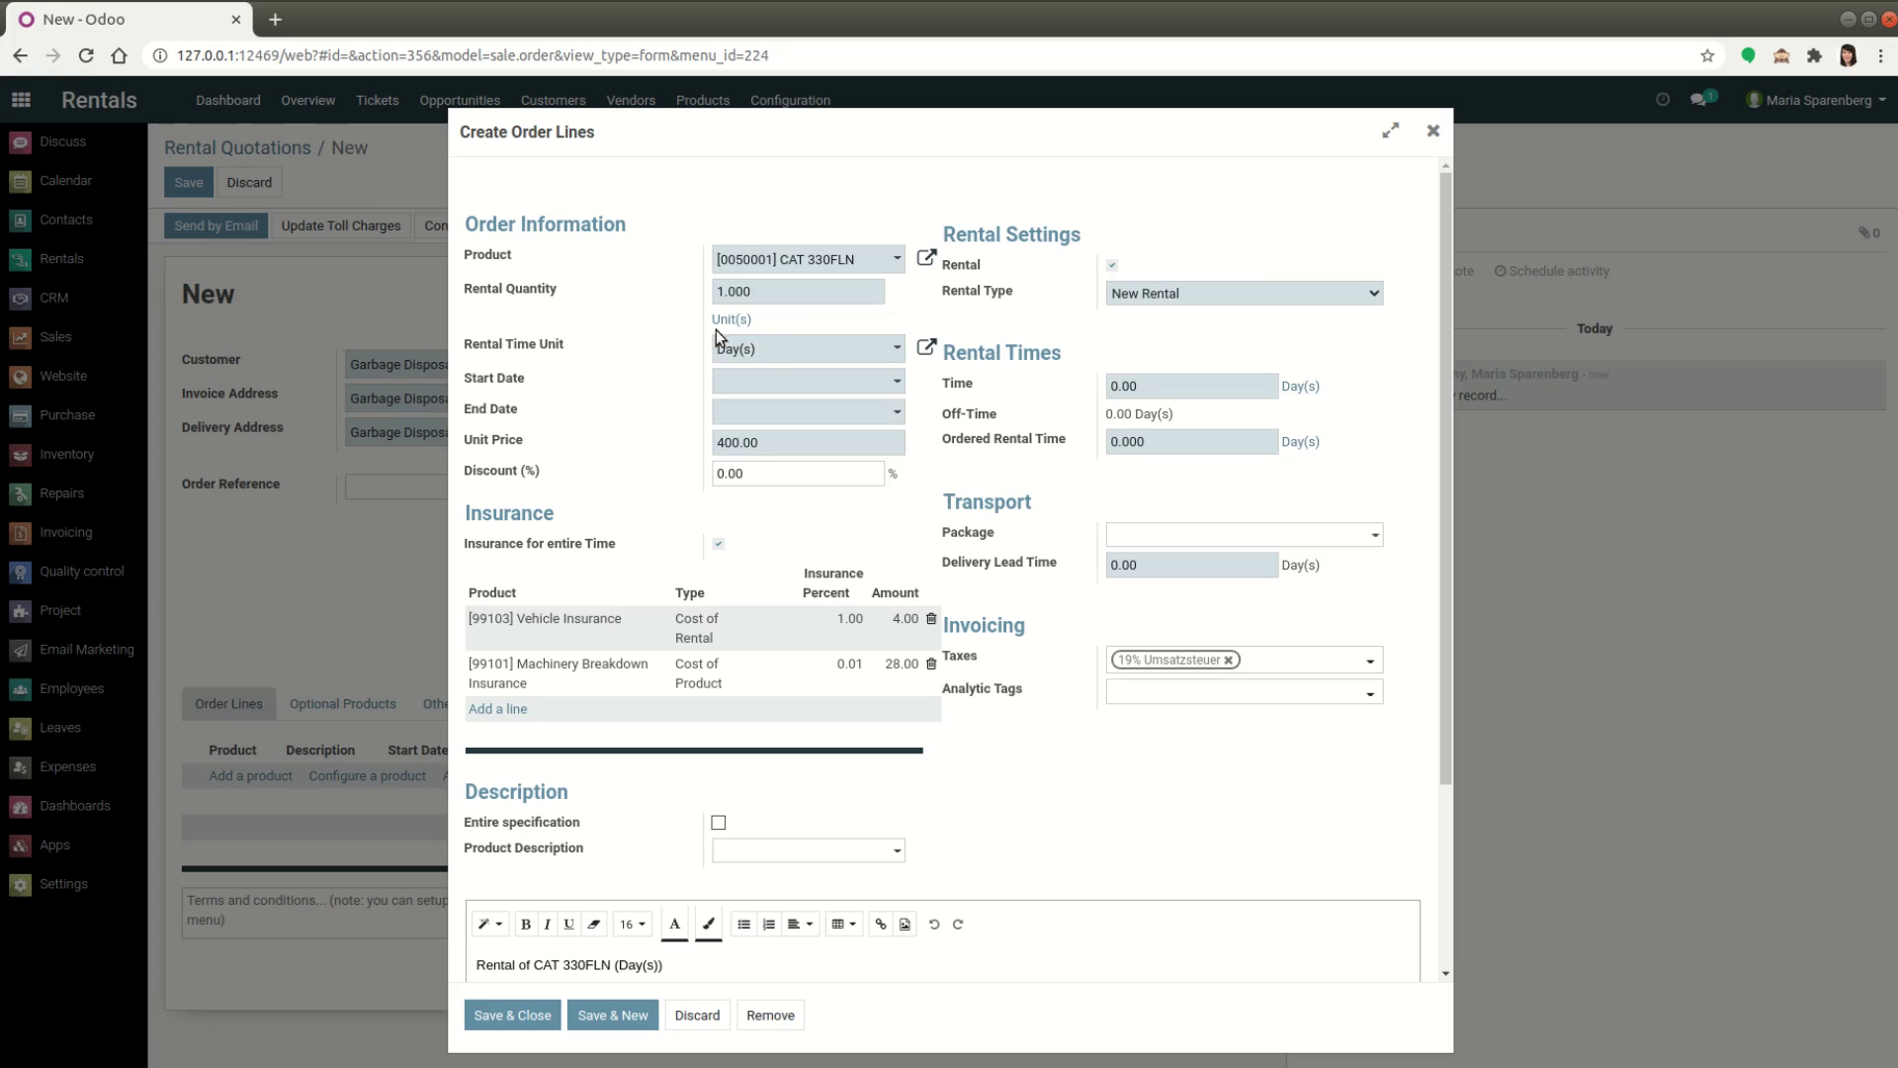
pyautogui.click(771, 354)
pyautogui.click(774, 408)
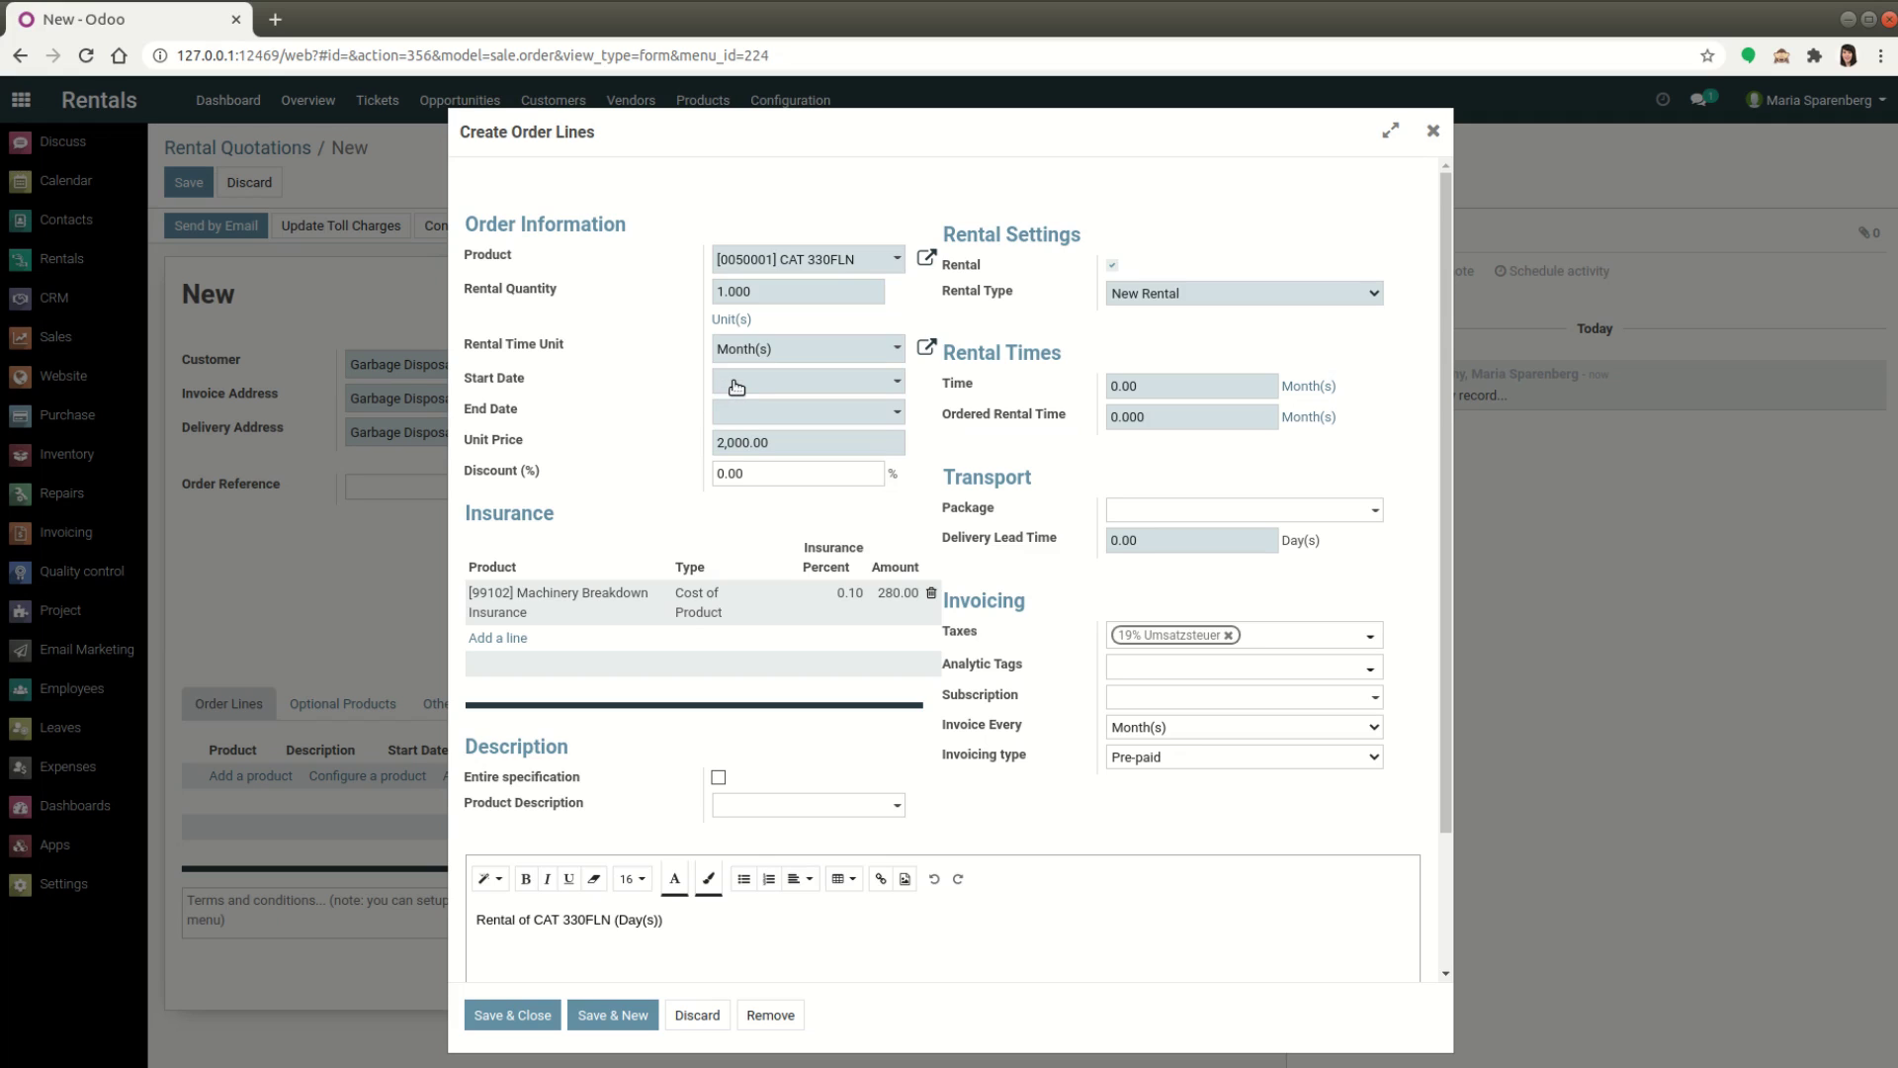
# - Set the line's rental period from 09/01/2020 to 12/31/2020 and save the order line
pyautogui.click(737, 383)
pyautogui.click(745, 417)
pyautogui.click(747, 418)
pyautogui.click(749, 421)
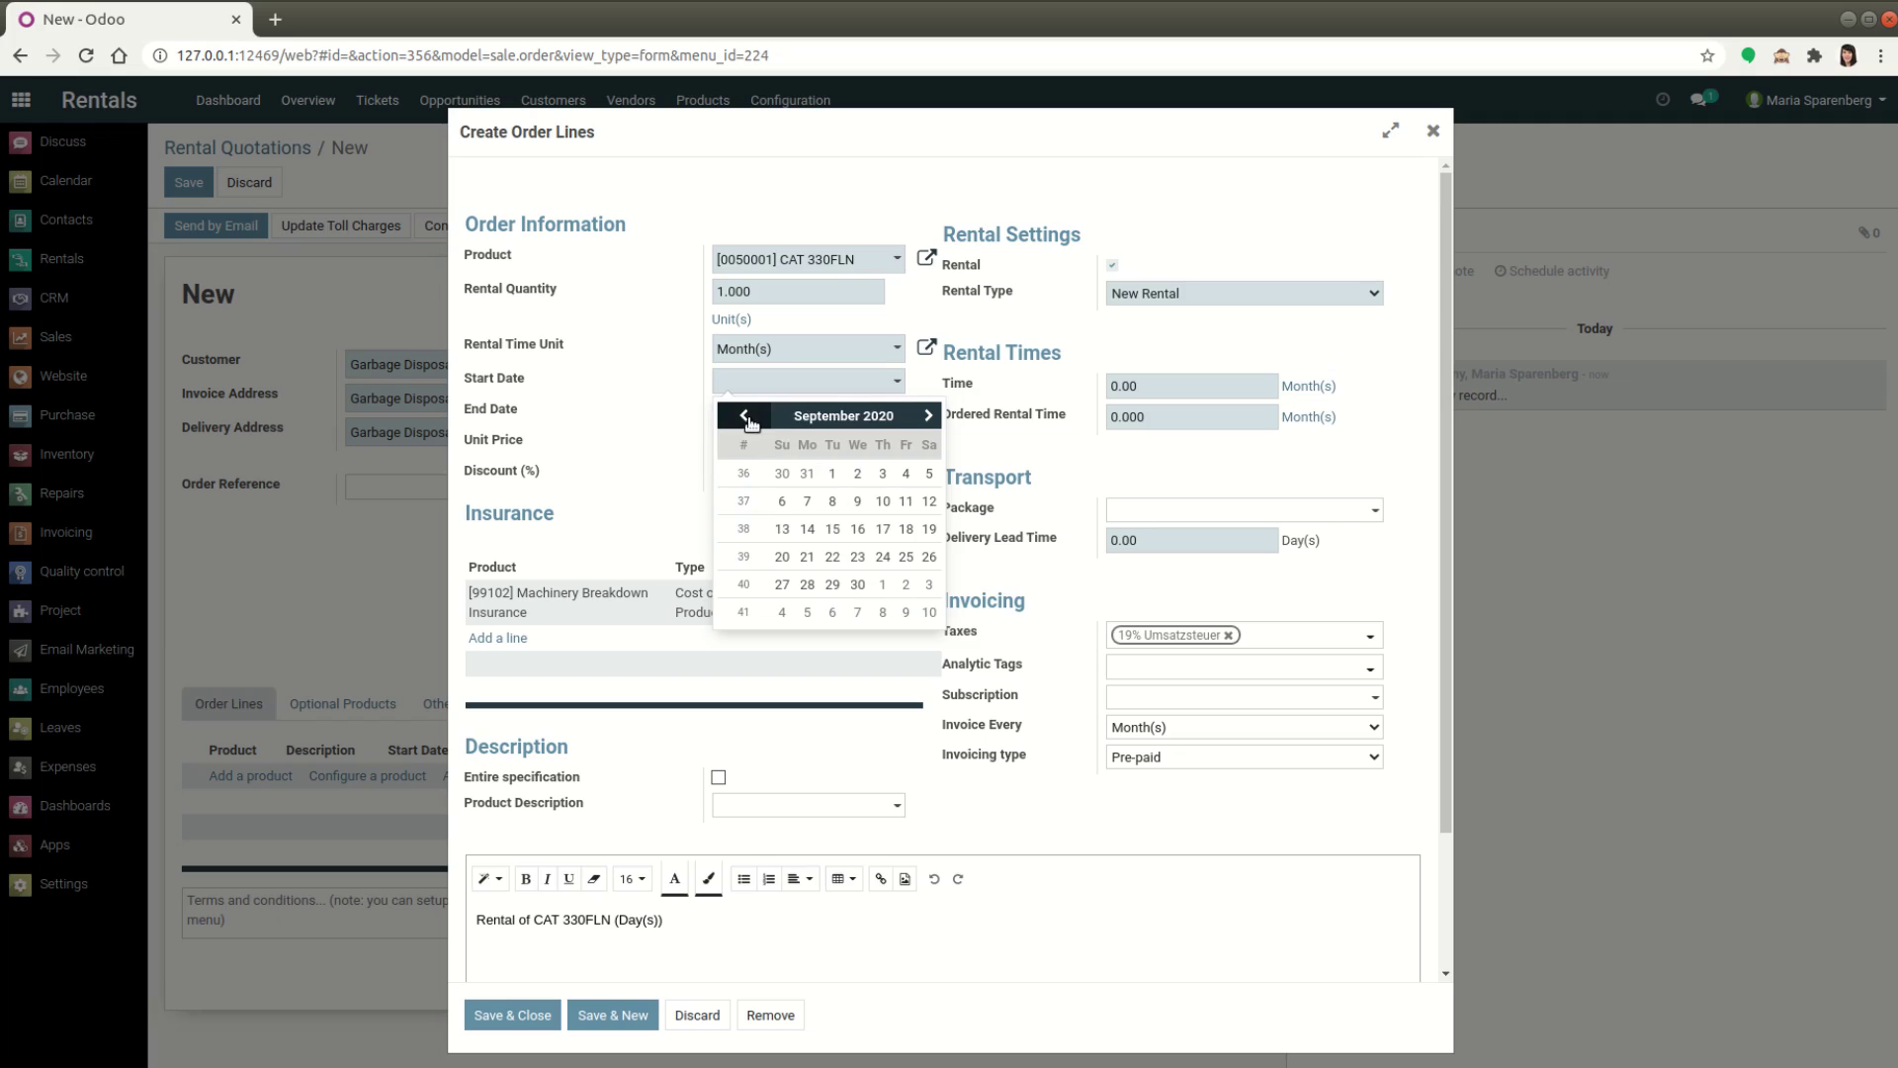
pyautogui.click(833, 473)
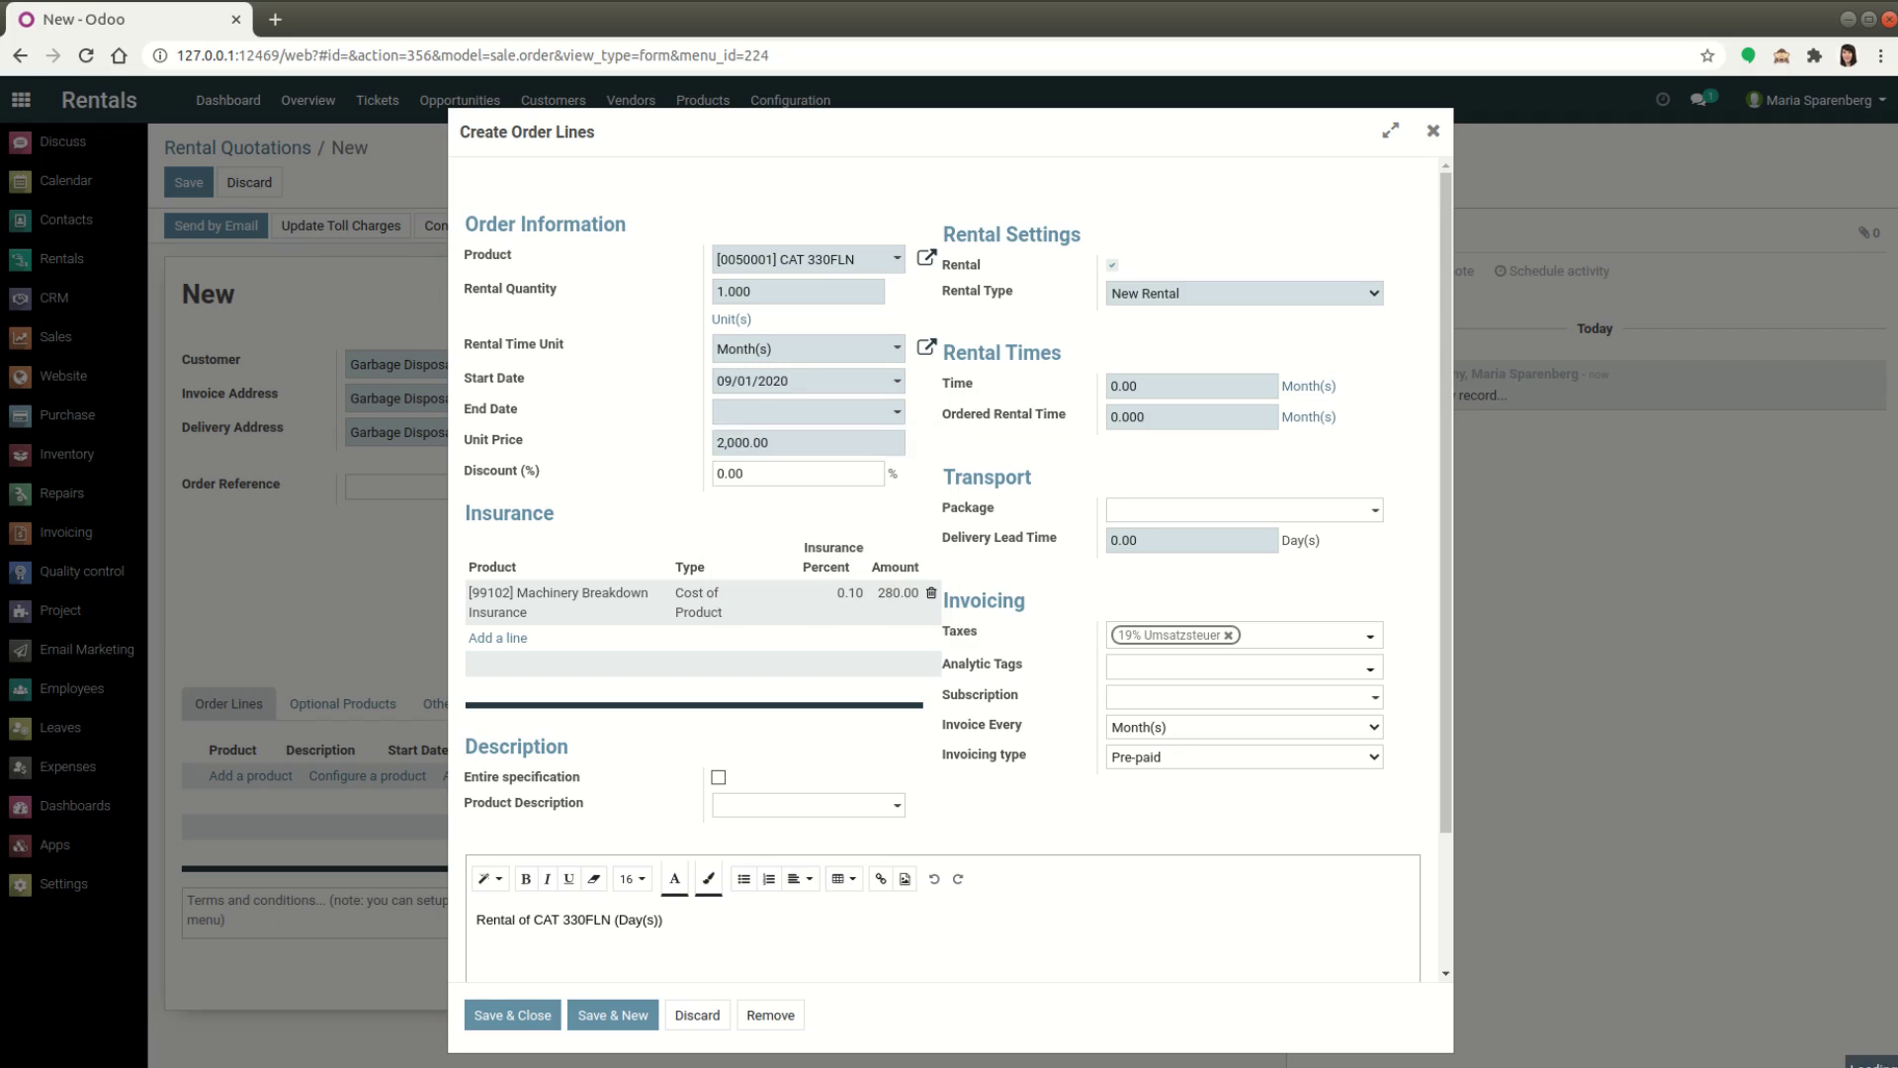
pyautogui.click(746, 421)
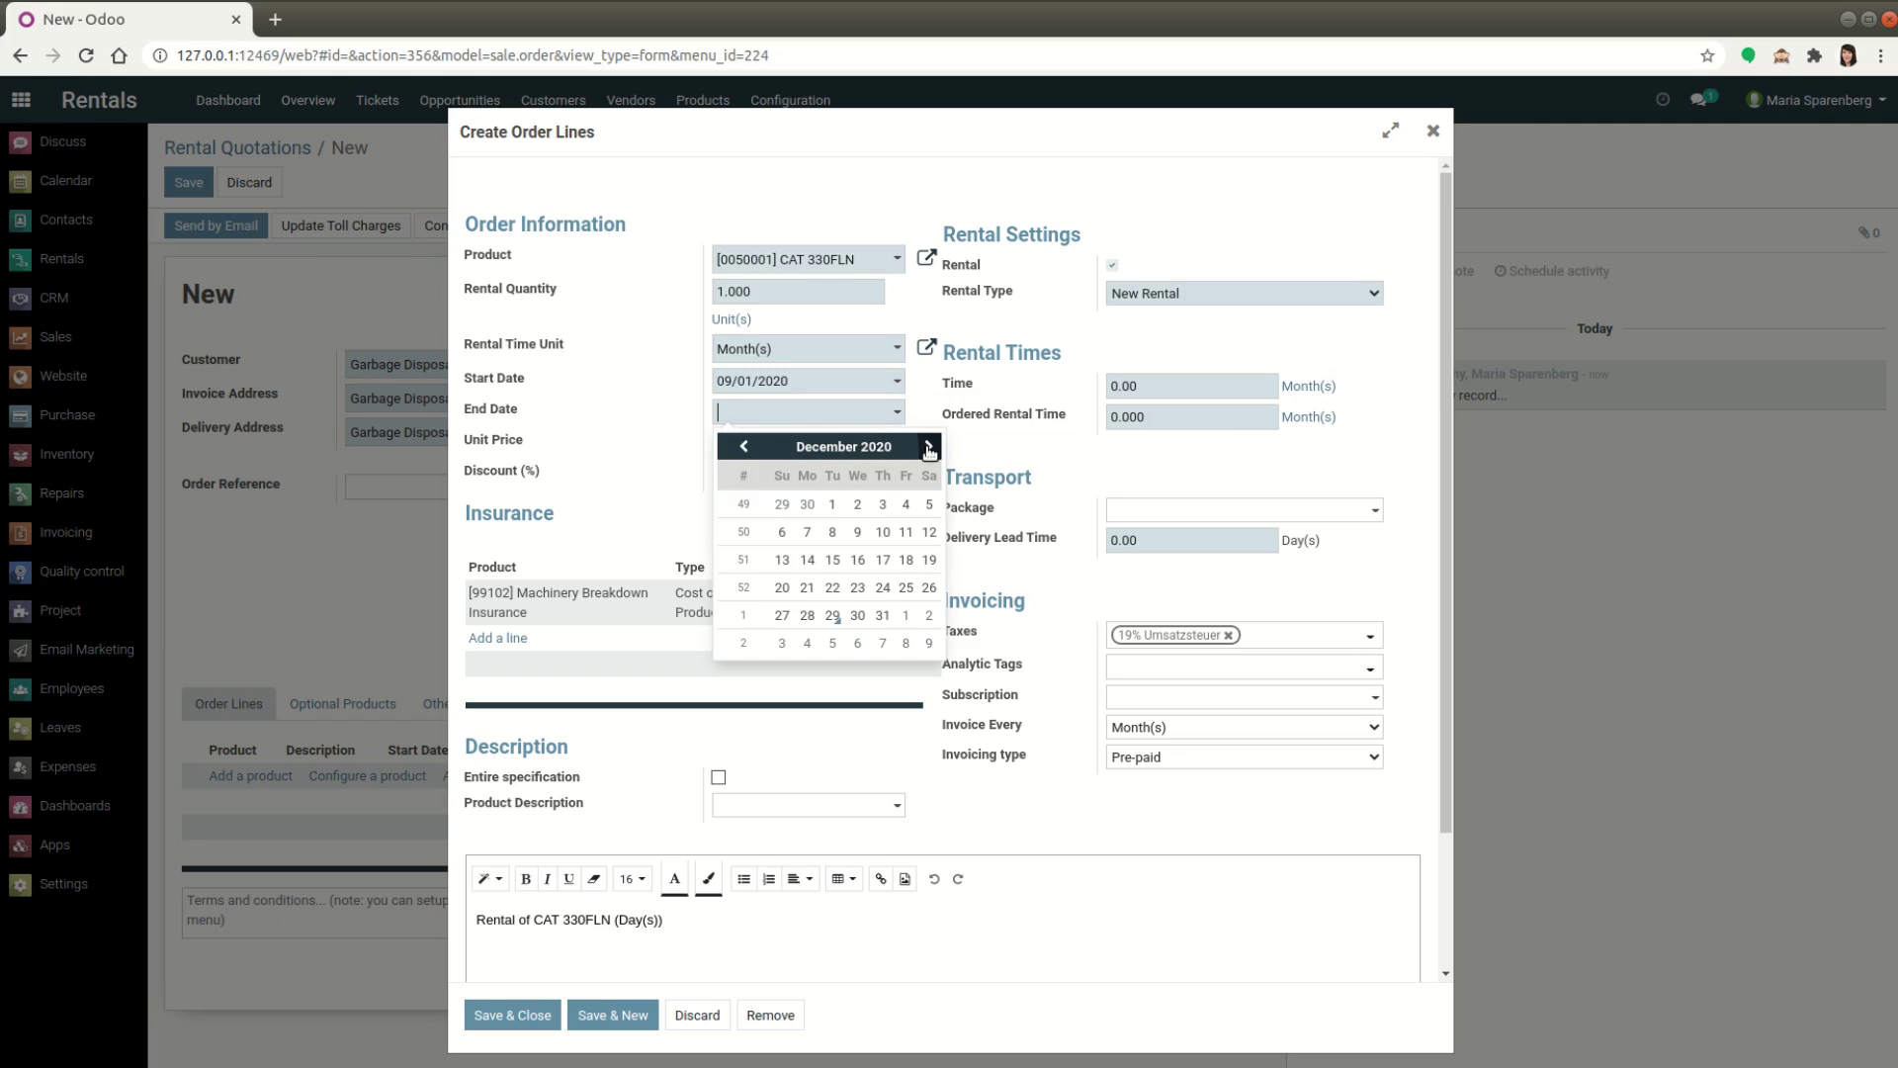
pyautogui.click(883, 615)
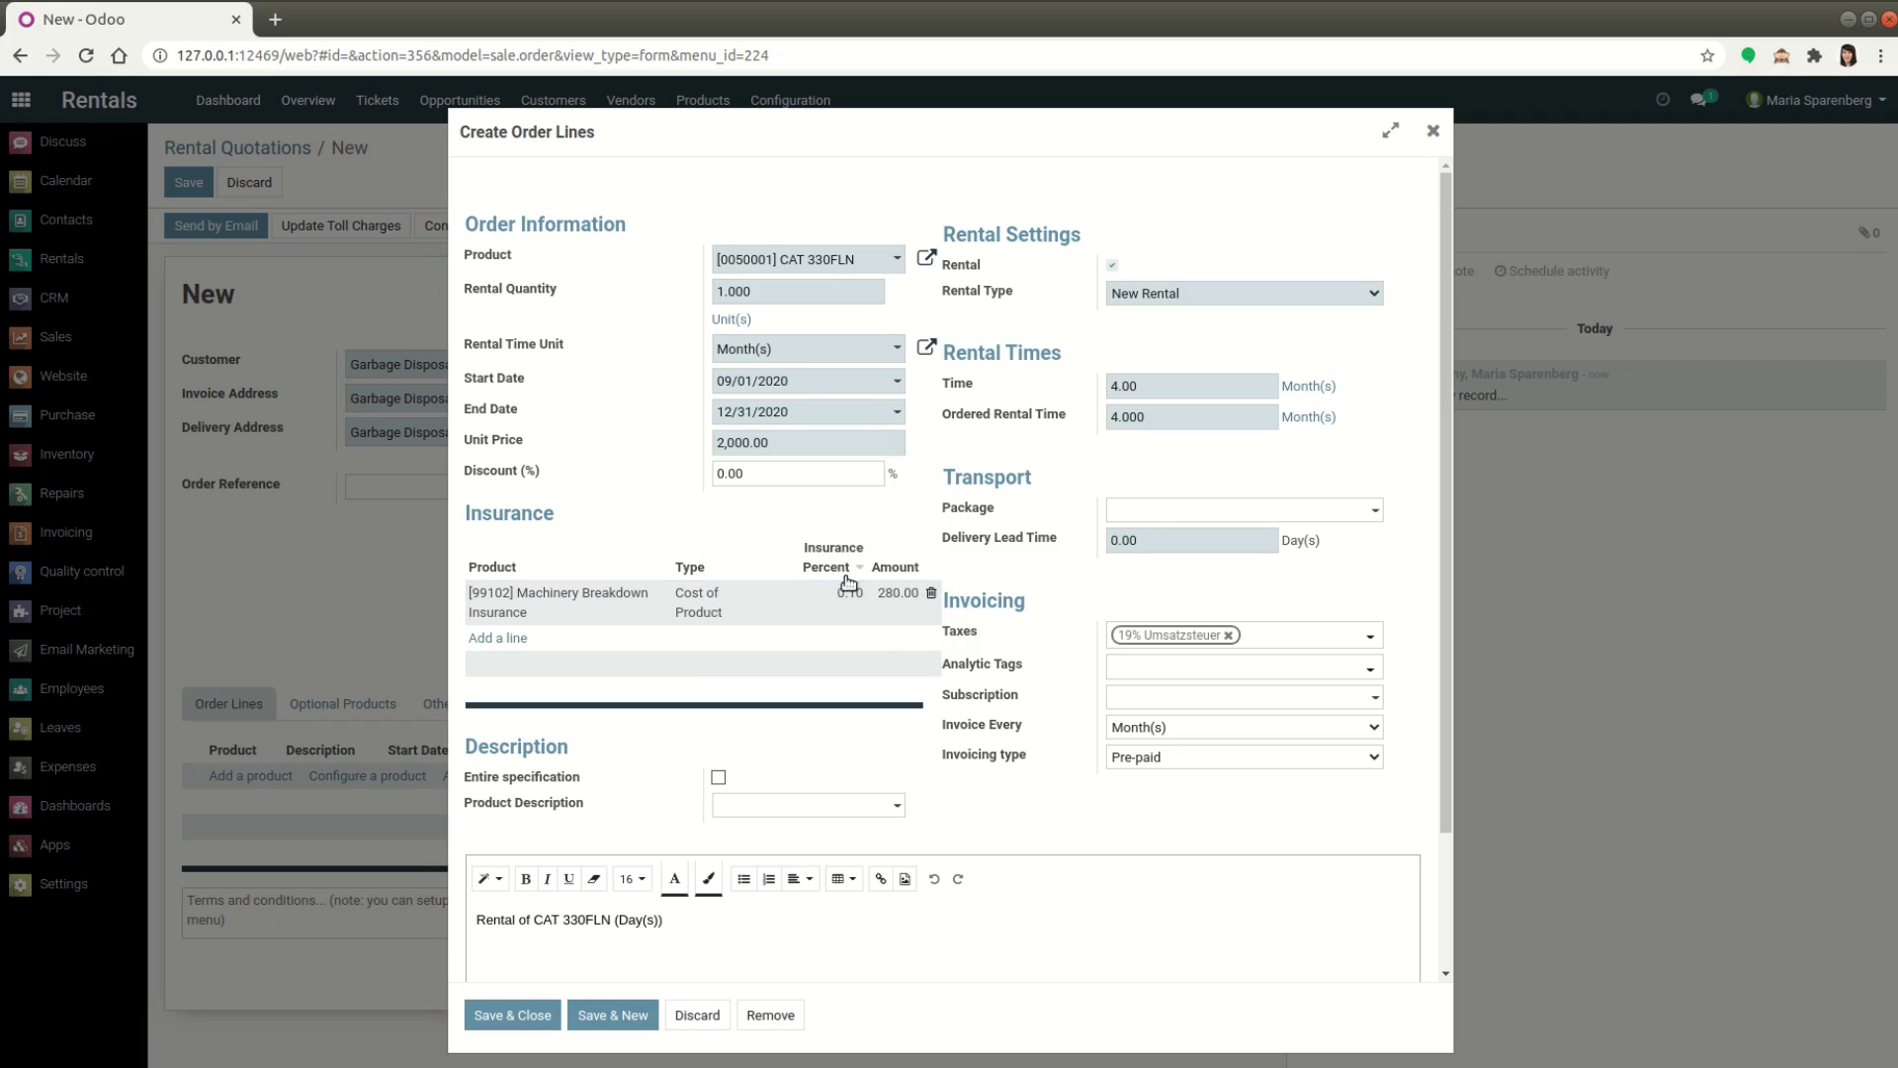
pyautogui.moveTo(780, 444); pyautogui.dragTo(690, 448)
pyautogui.click(511, 1014)
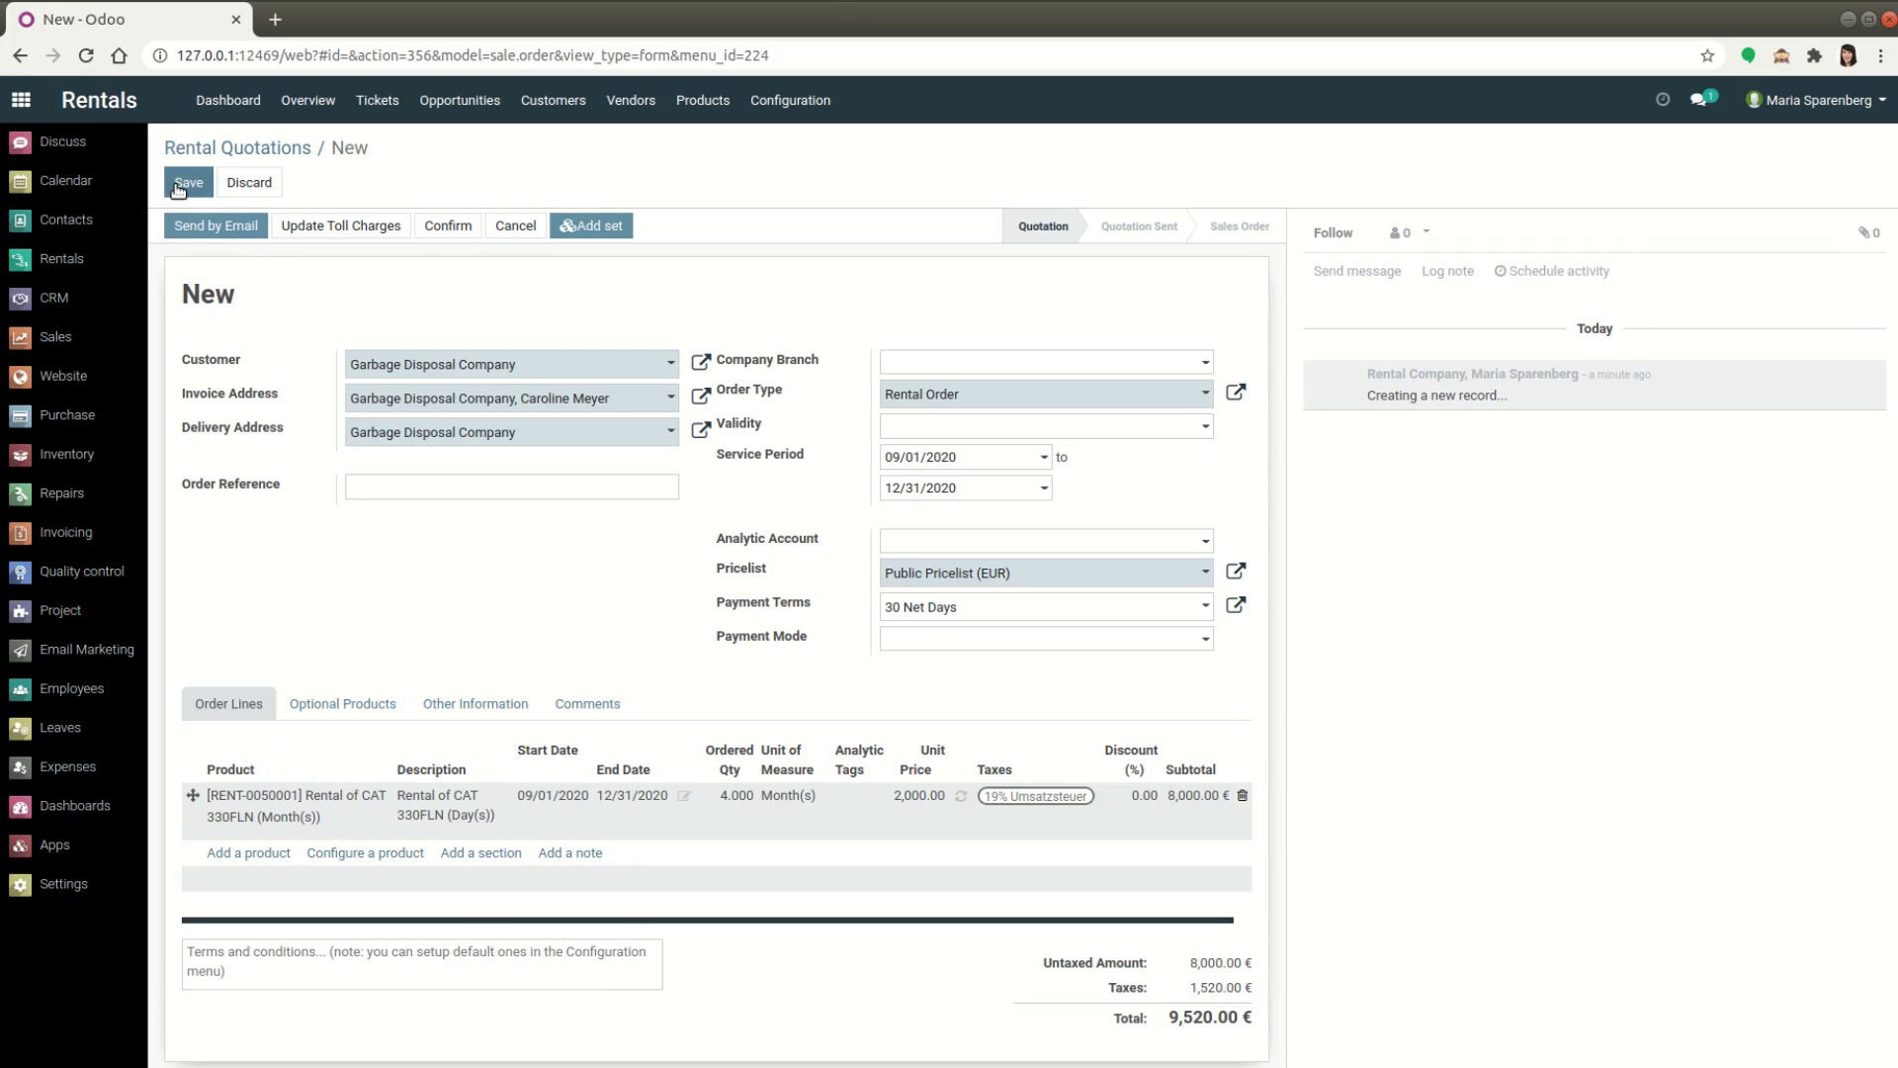
# - Save the new monthly rental quotation and confirm it as a sales order
pyautogui.click(186, 186)
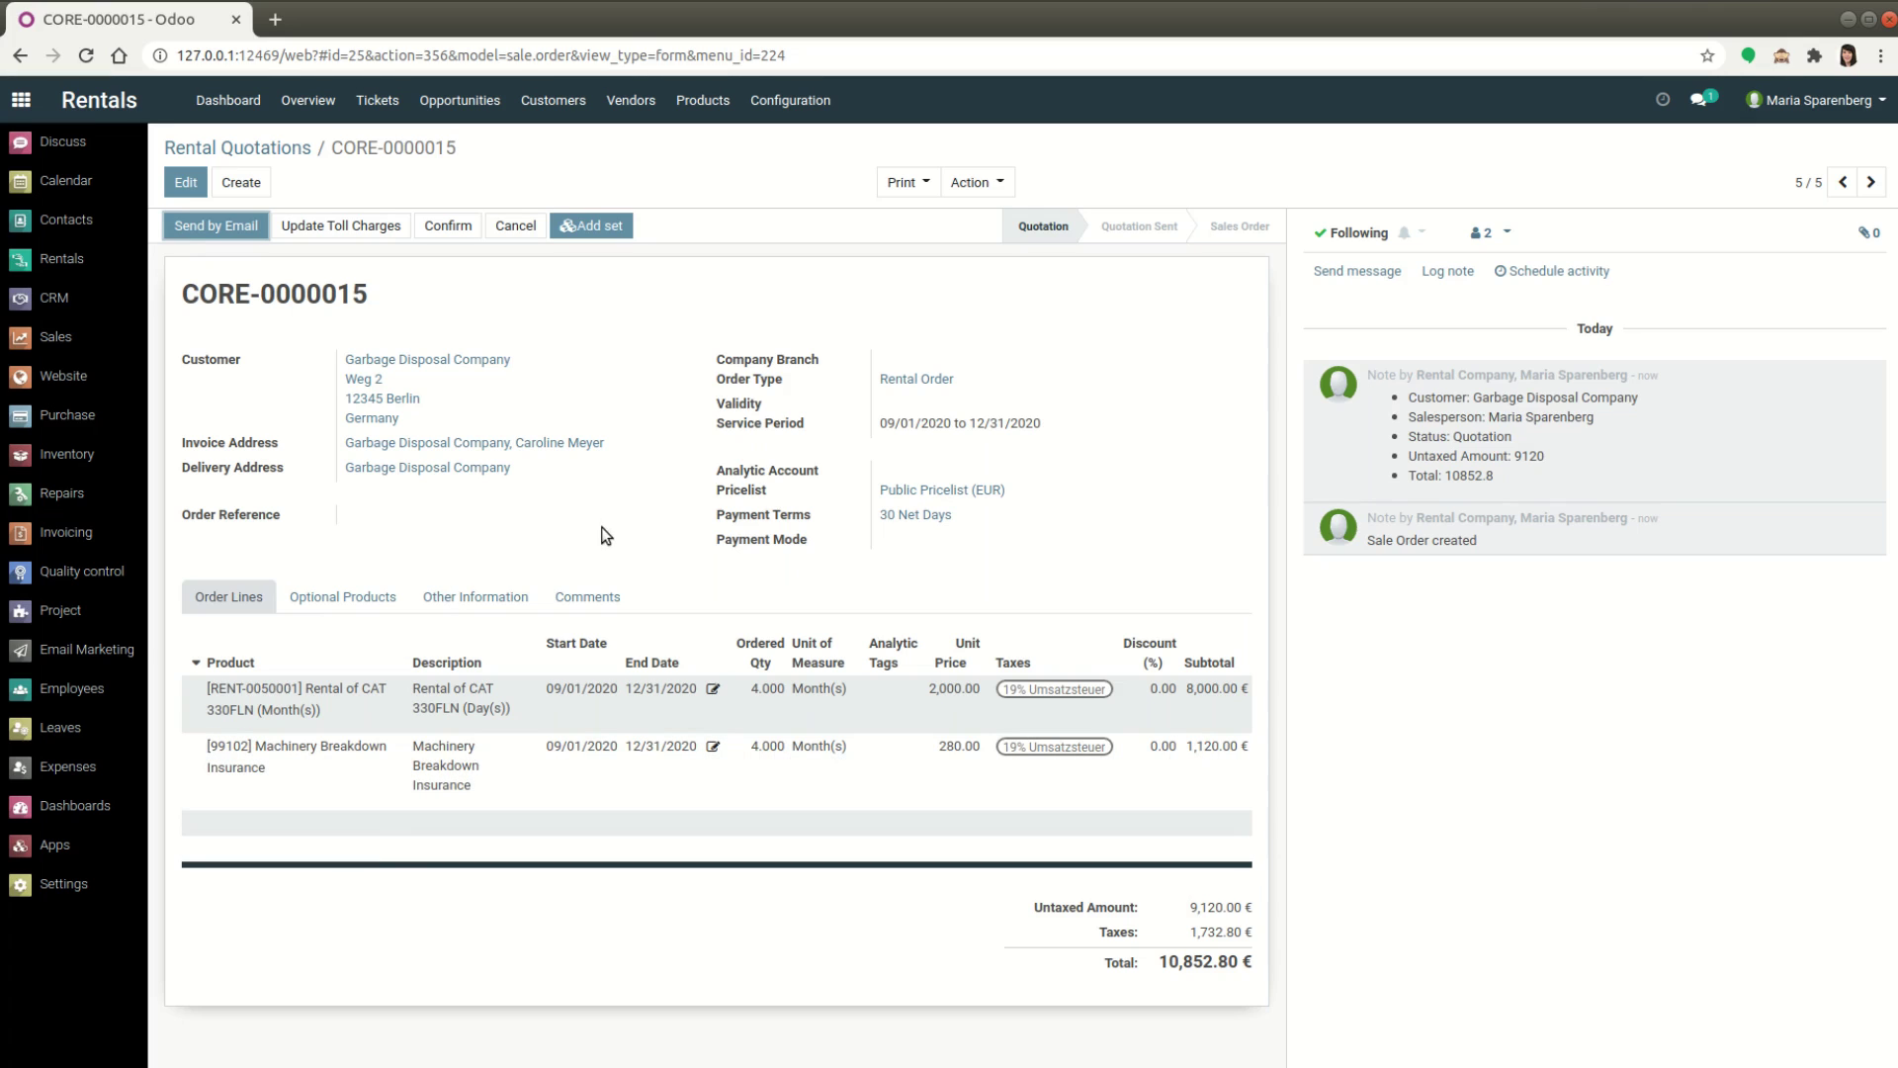
pyautogui.click(448, 227)
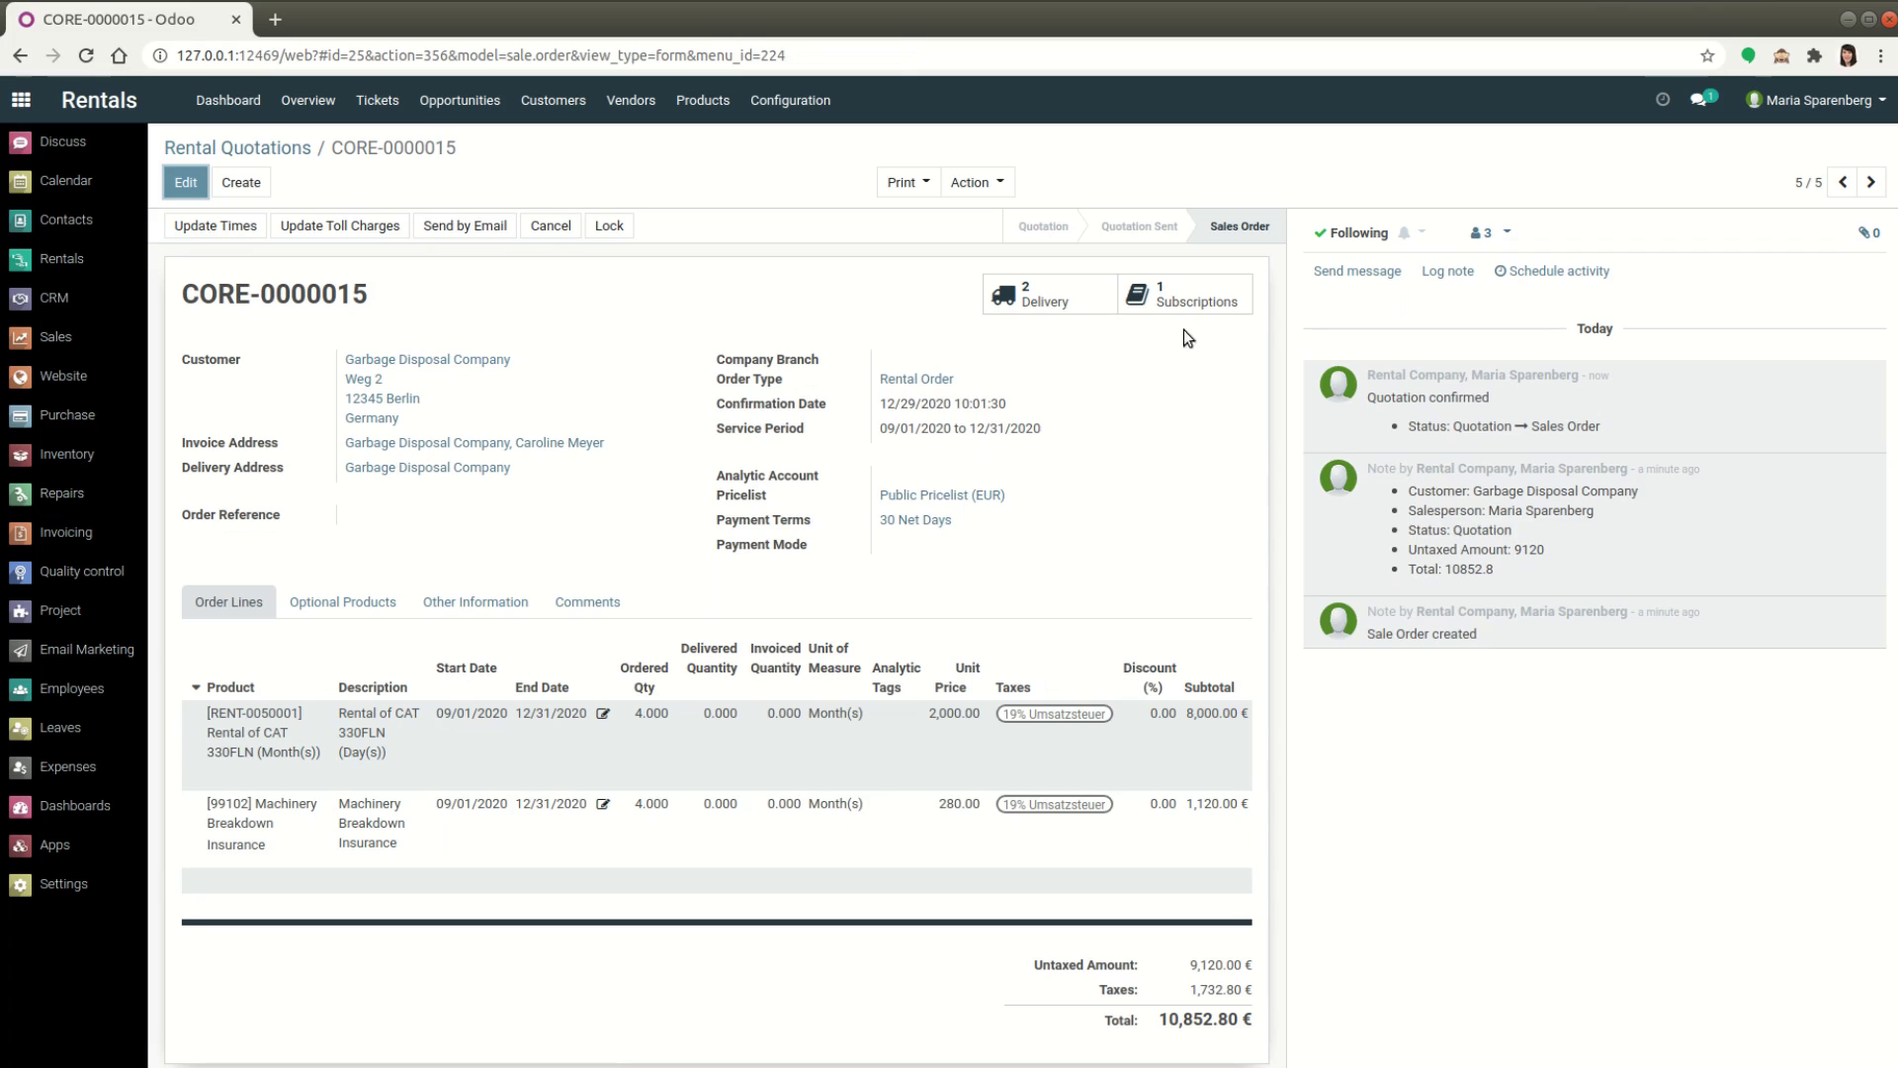
# - Review the recurring invoice lines in the confirmed order's subscription, then return to the order
pyautogui.click(1197, 303)
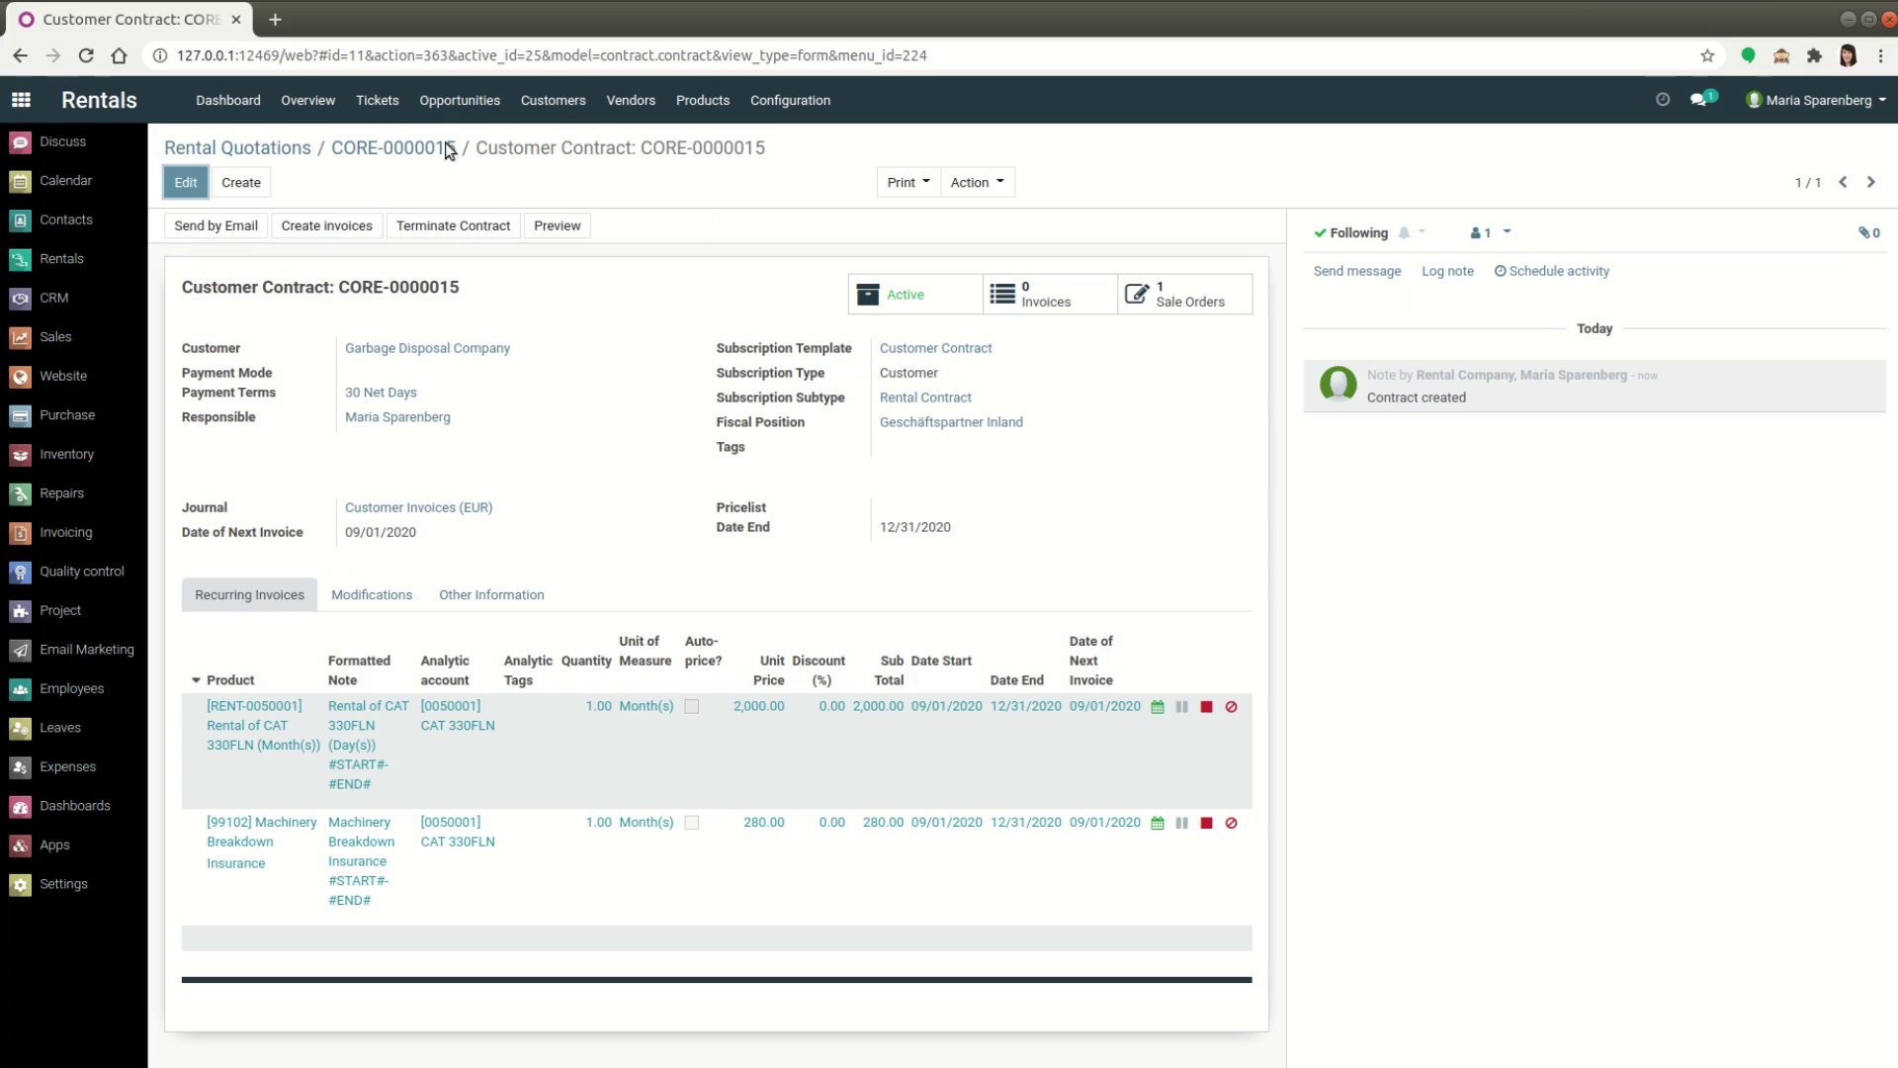
pyautogui.click(394, 148)
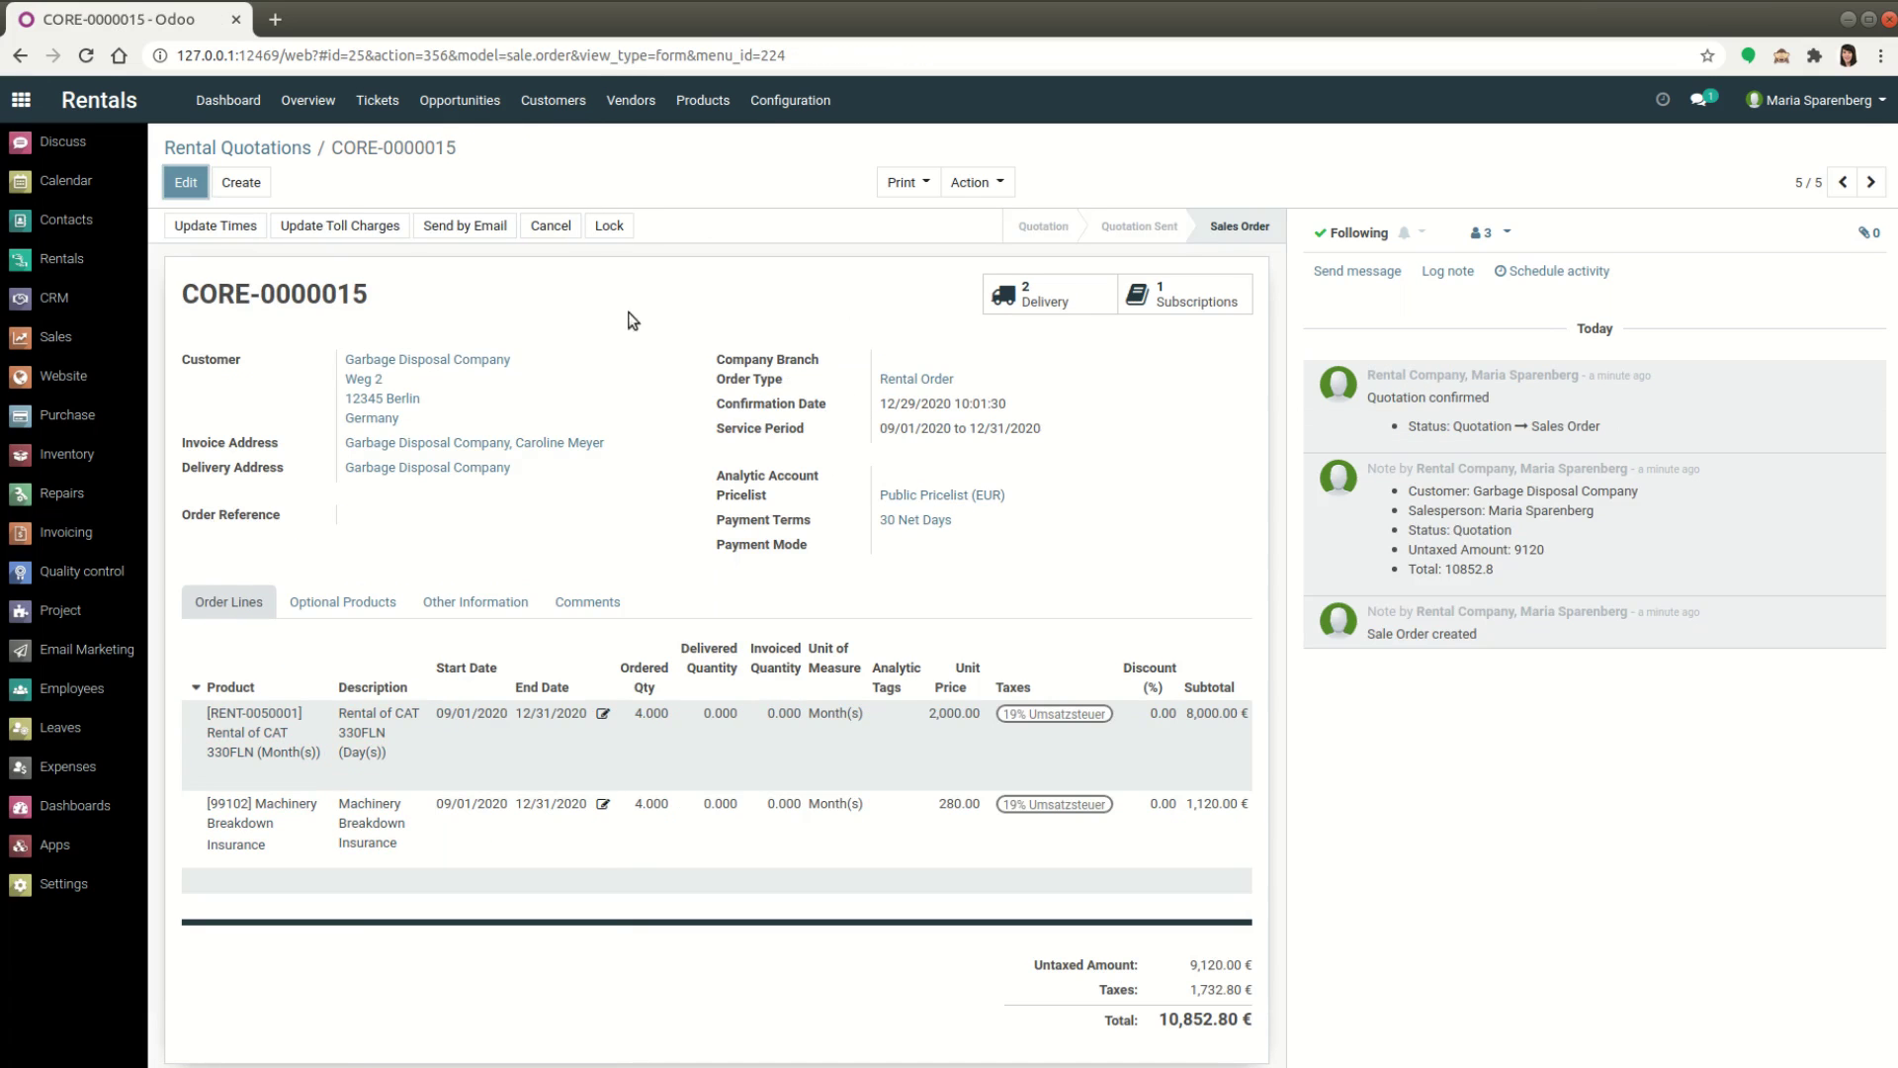
# - Open the rental timeline overview and compare the details of the two Garbage Disposal Company bookings for CAT 330FLN
pyautogui.click(312, 102)
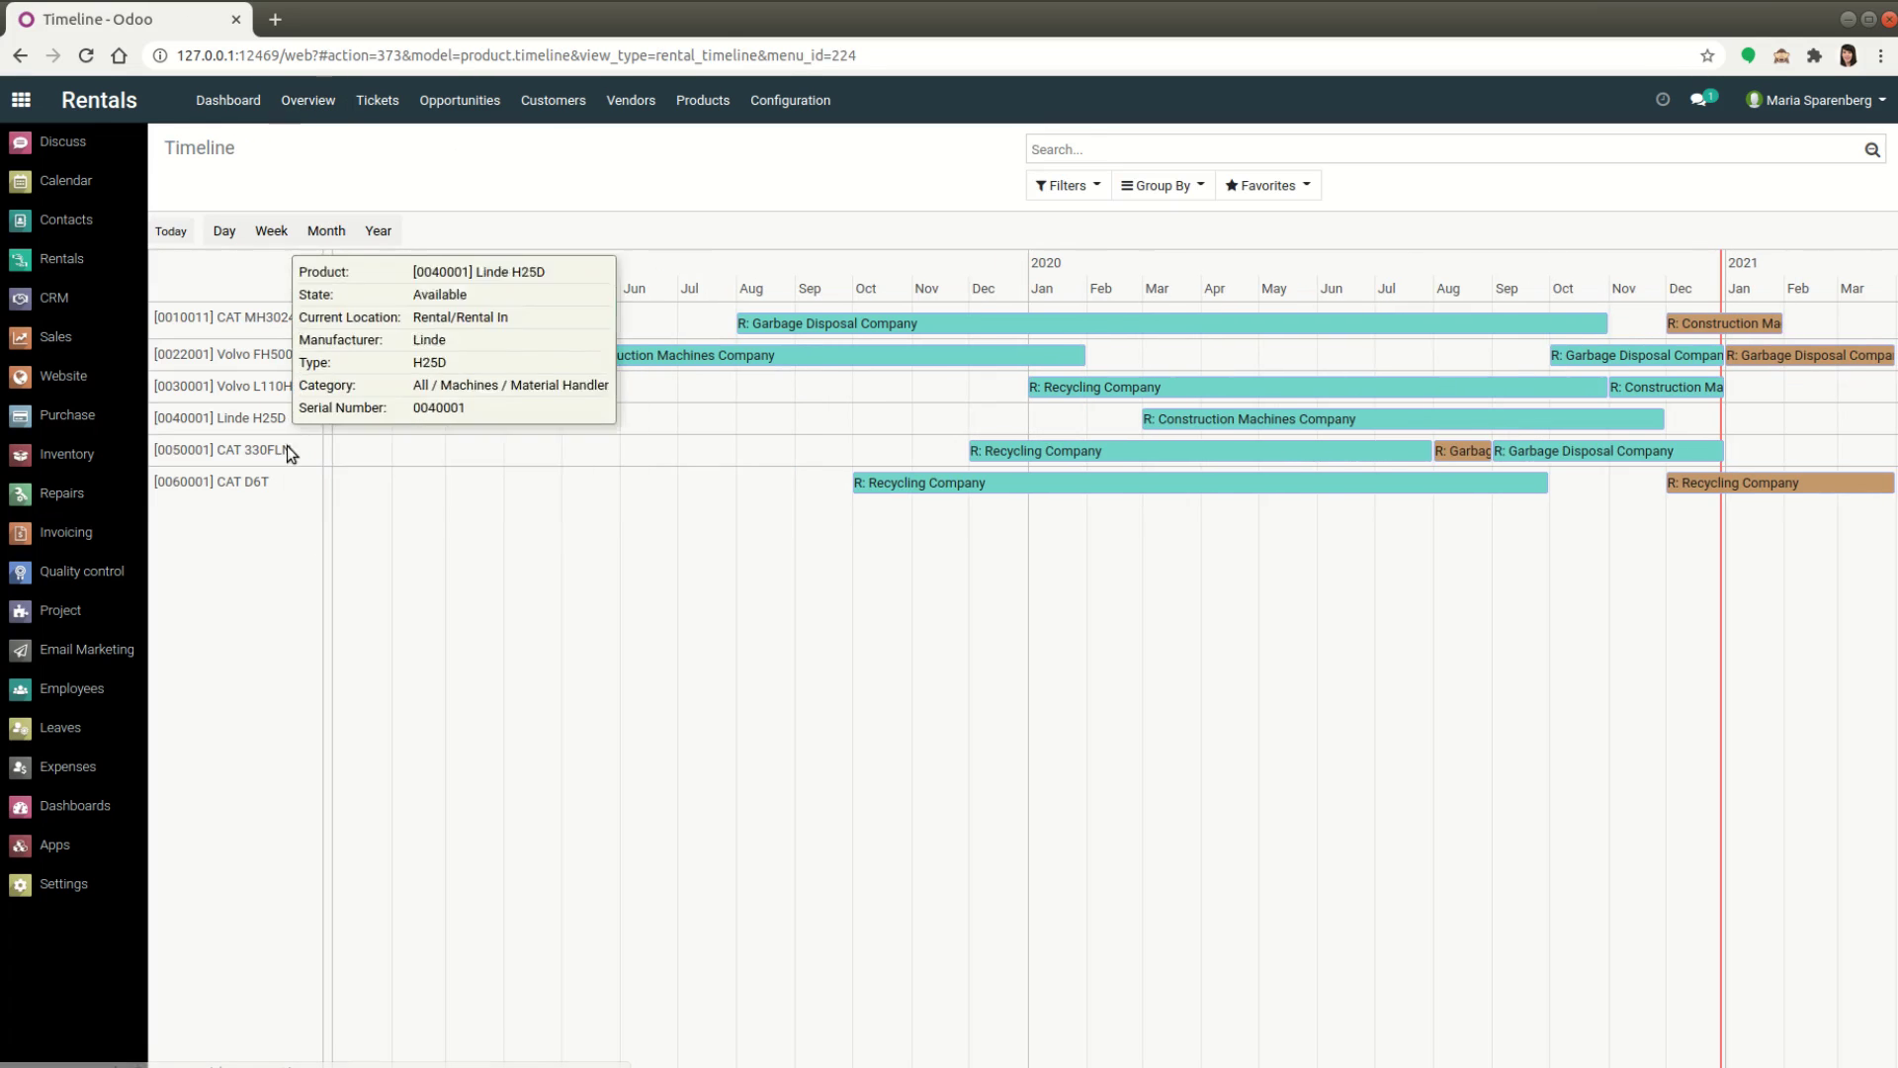
pyautogui.moveTo(1507, 459)
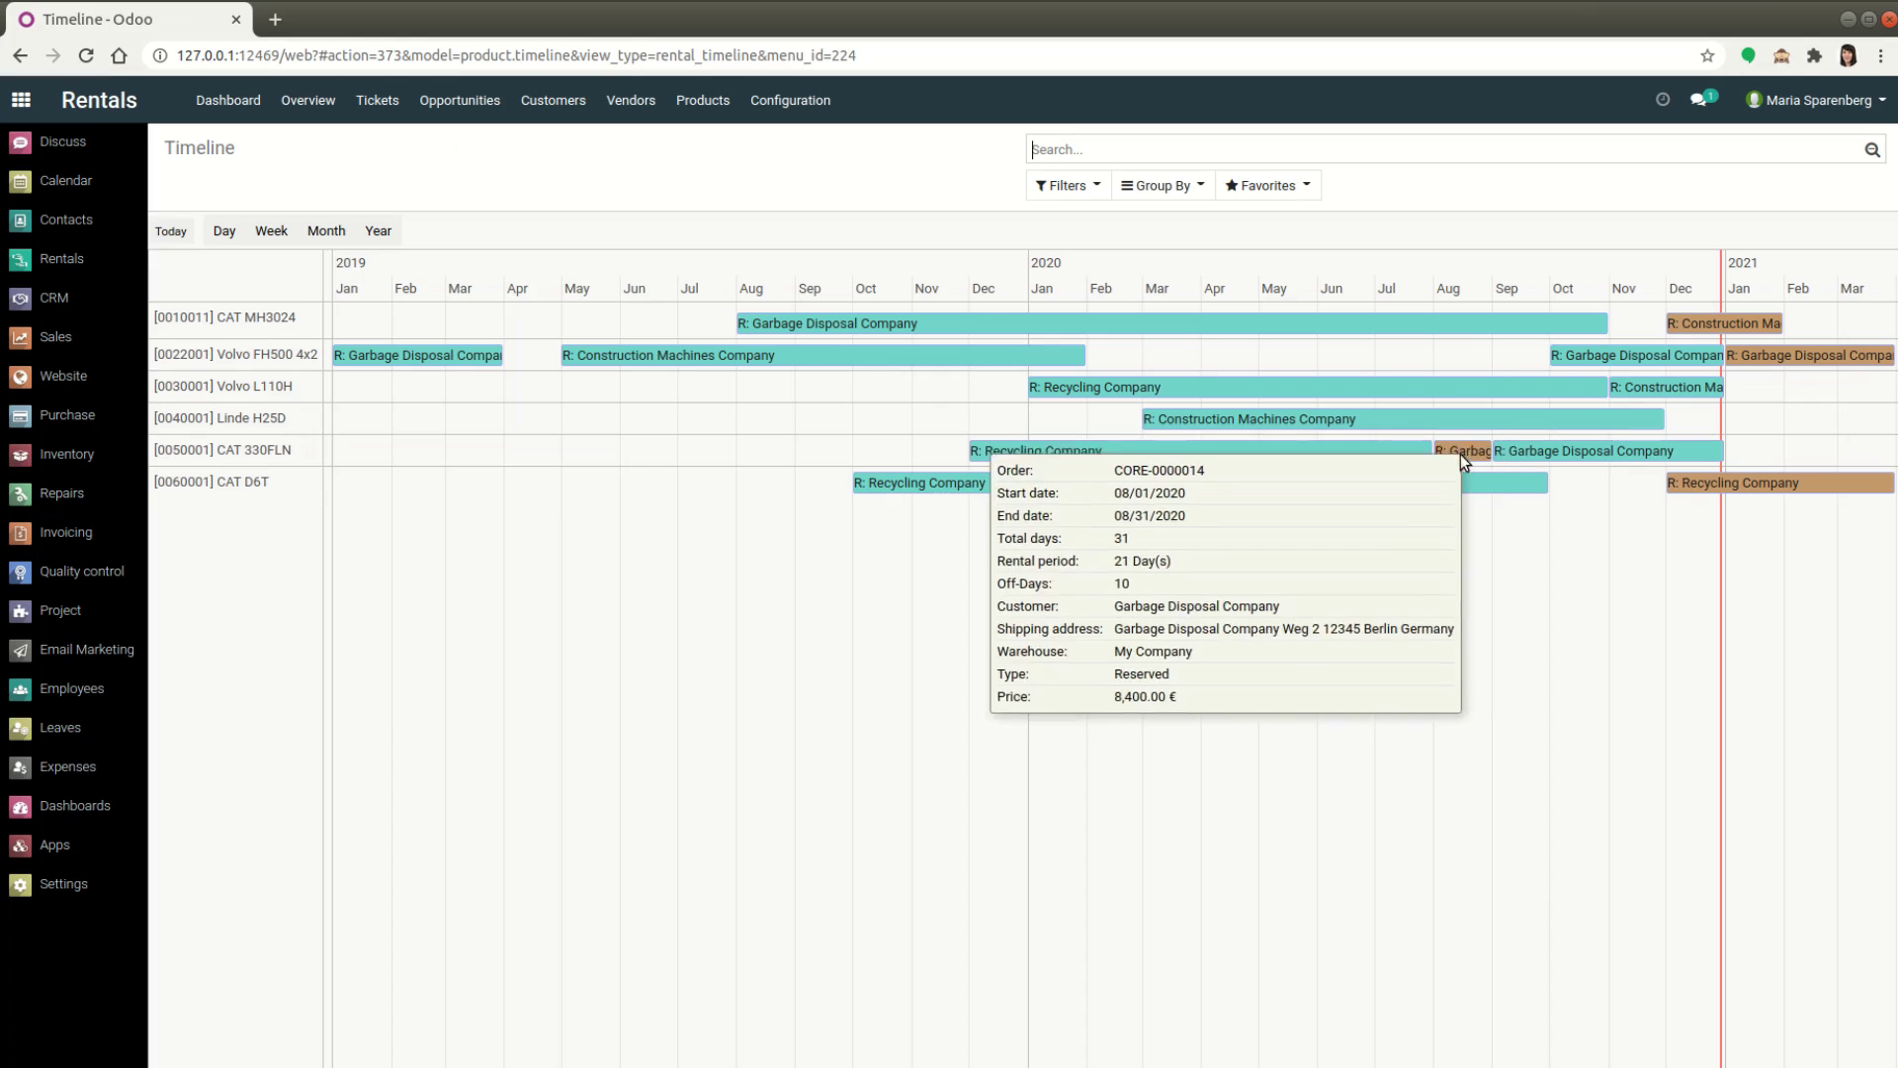
pyautogui.moveTo(1445, 449)
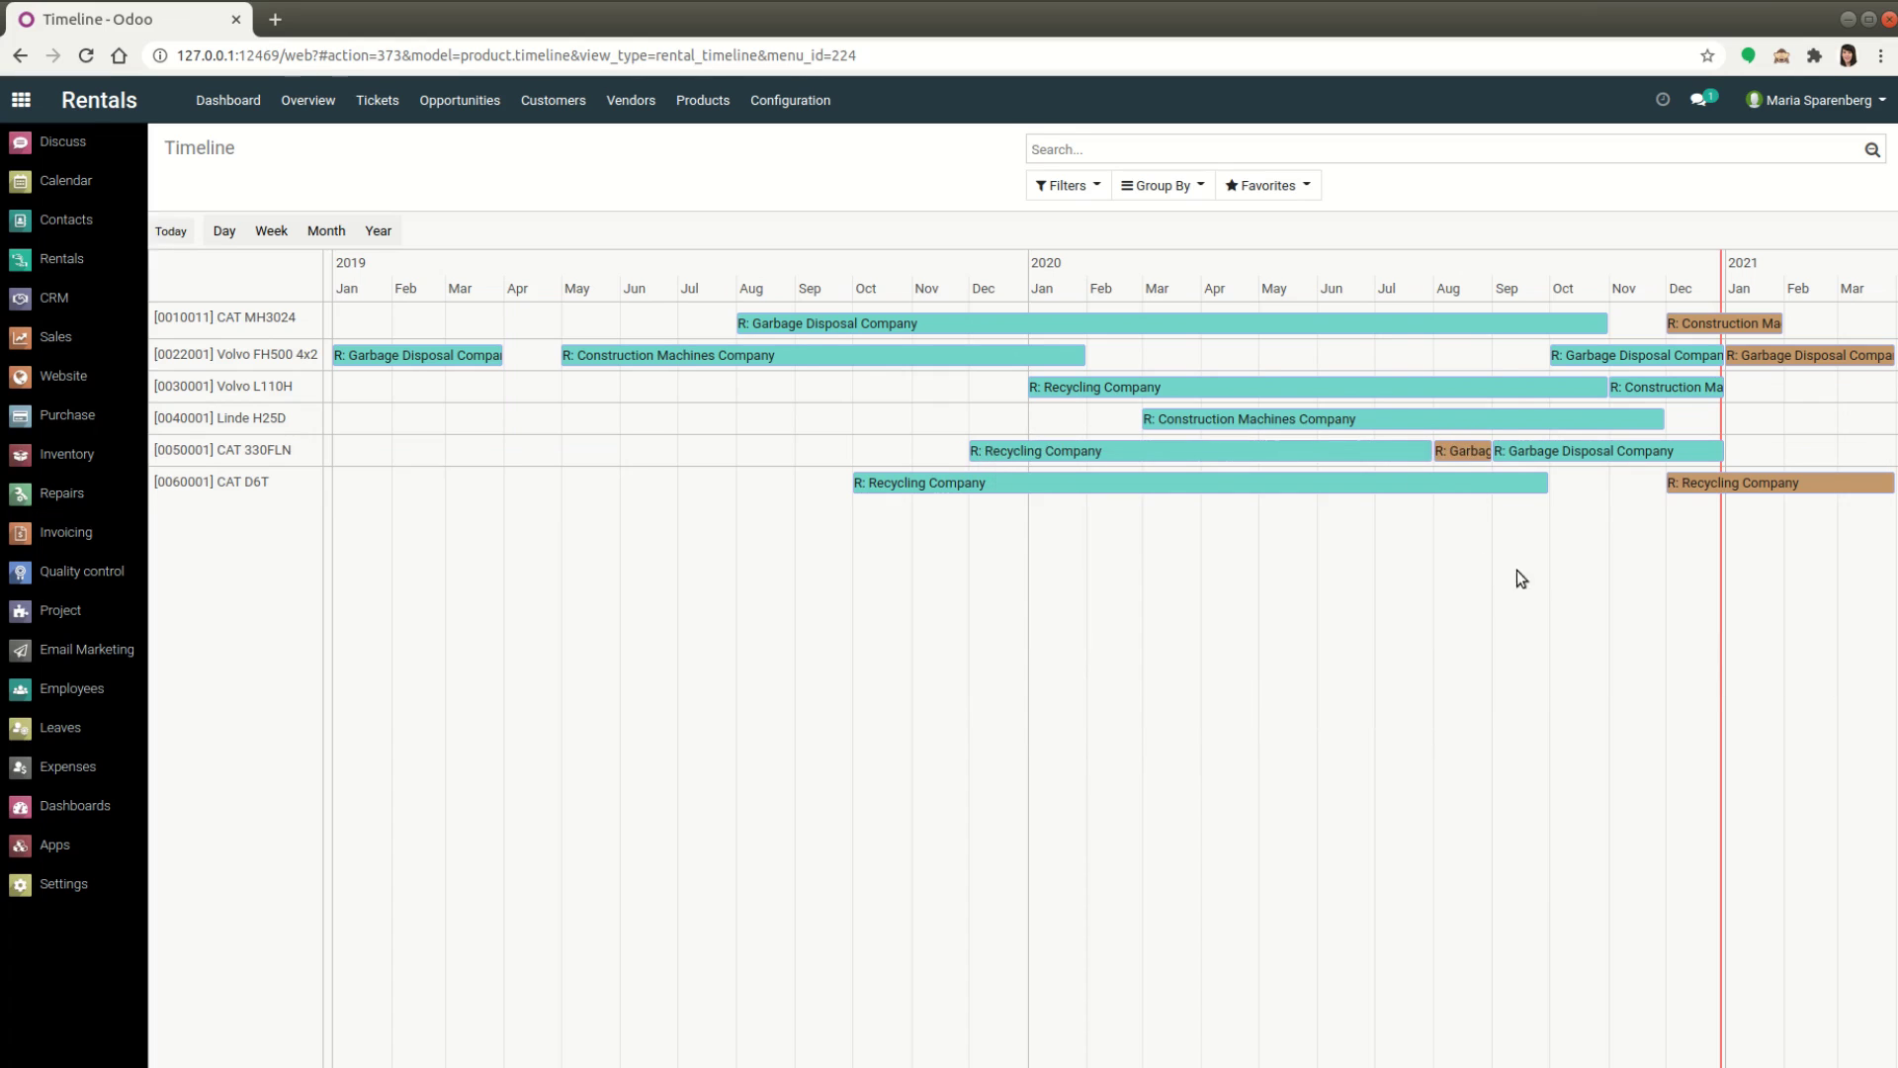
pyautogui.moveTo(1579, 458)
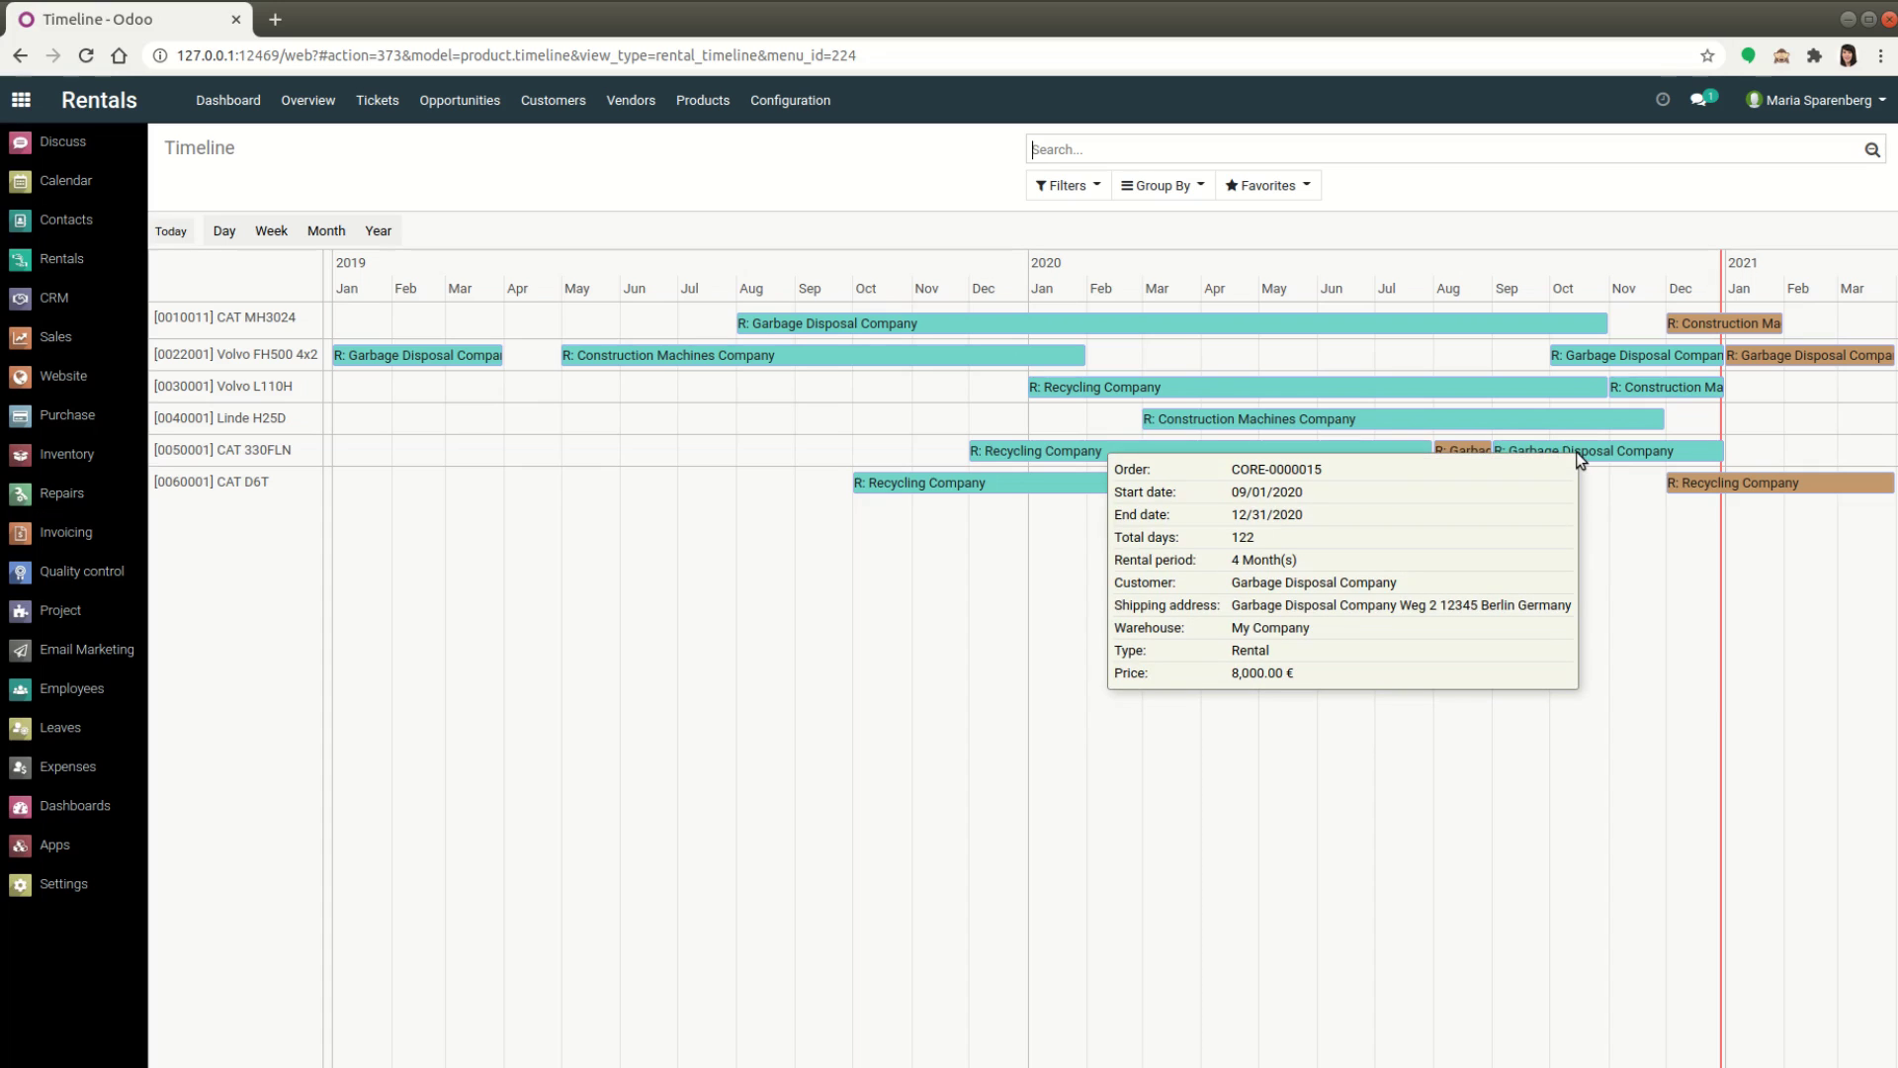